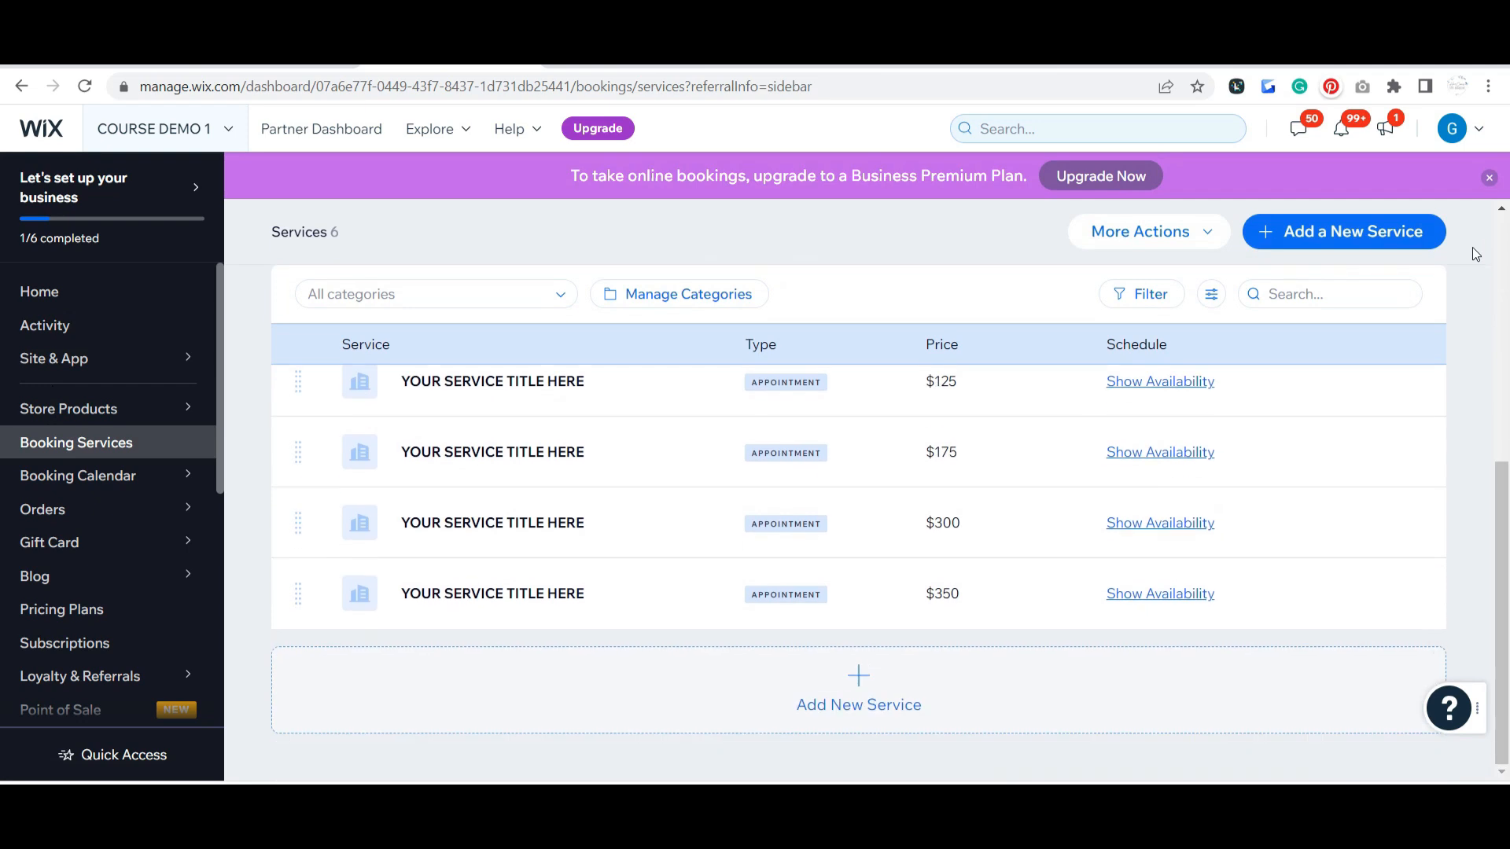
Open the catalog for adding a new service and review its Appointment, Class and Course templates
{"action": "scroll", "coordinate": [1478, 252], "scroll_direction": "up", "scroll_amount": 6}
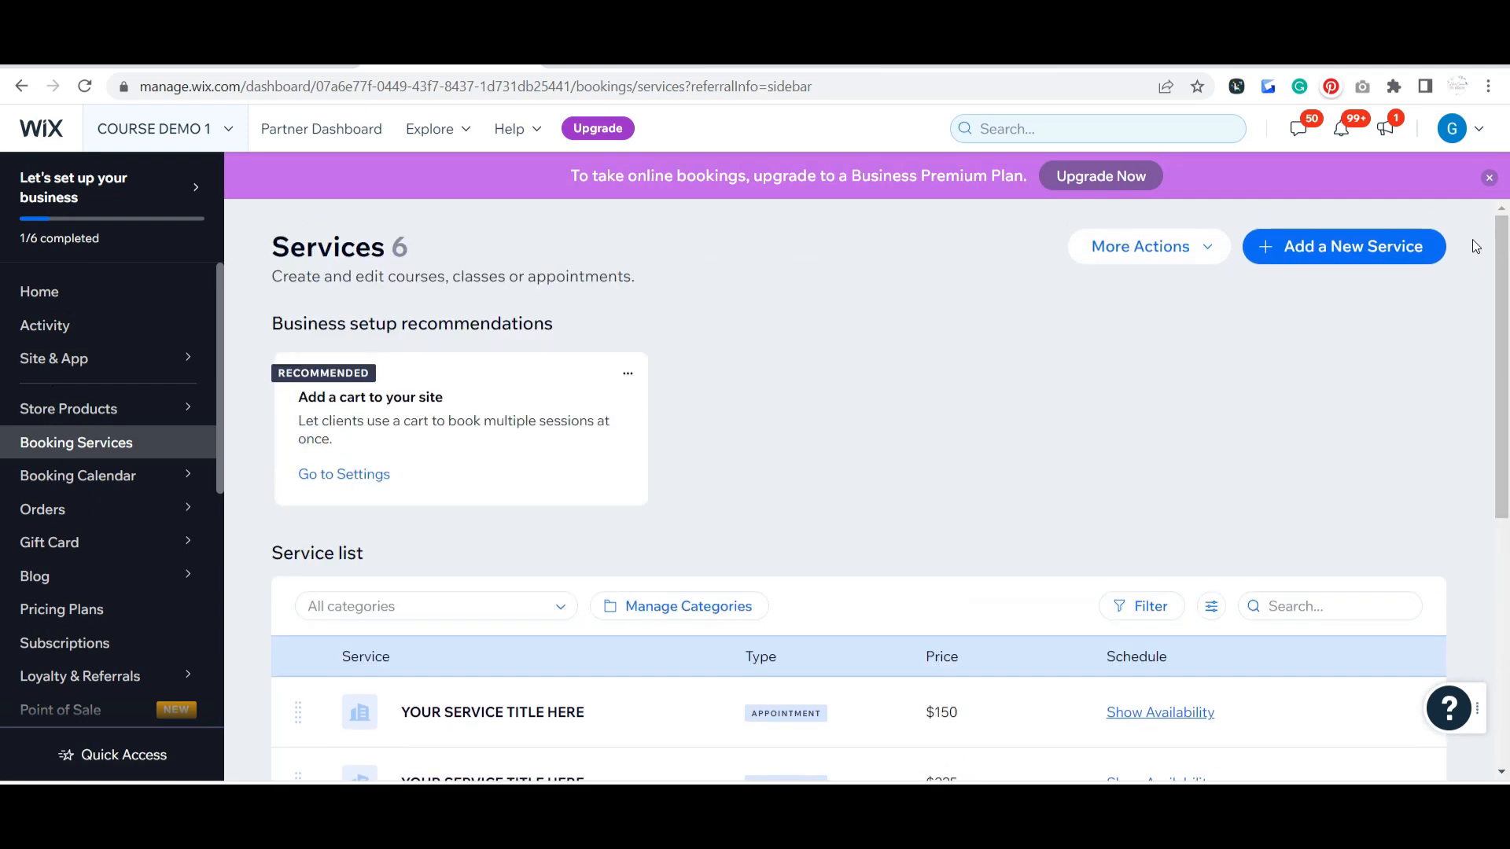
{"action": "scroll", "coordinate": [1368, 376], "scroll_direction": "down", "scroll_amount": 3}
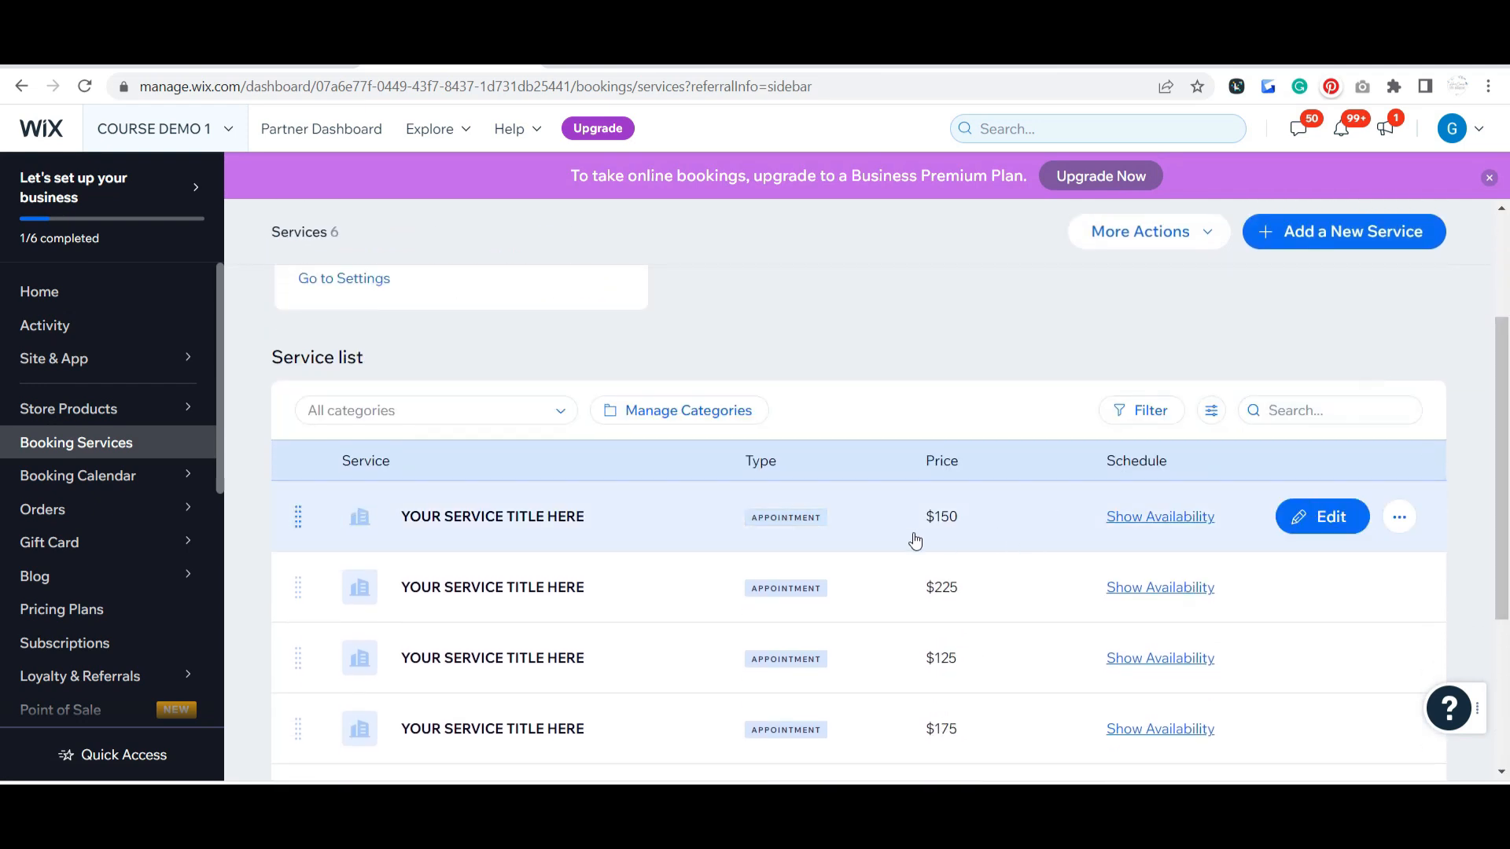
{"action": "scroll", "coordinate": [984, 346], "scroll_direction": "up", "scroll_amount": 3}
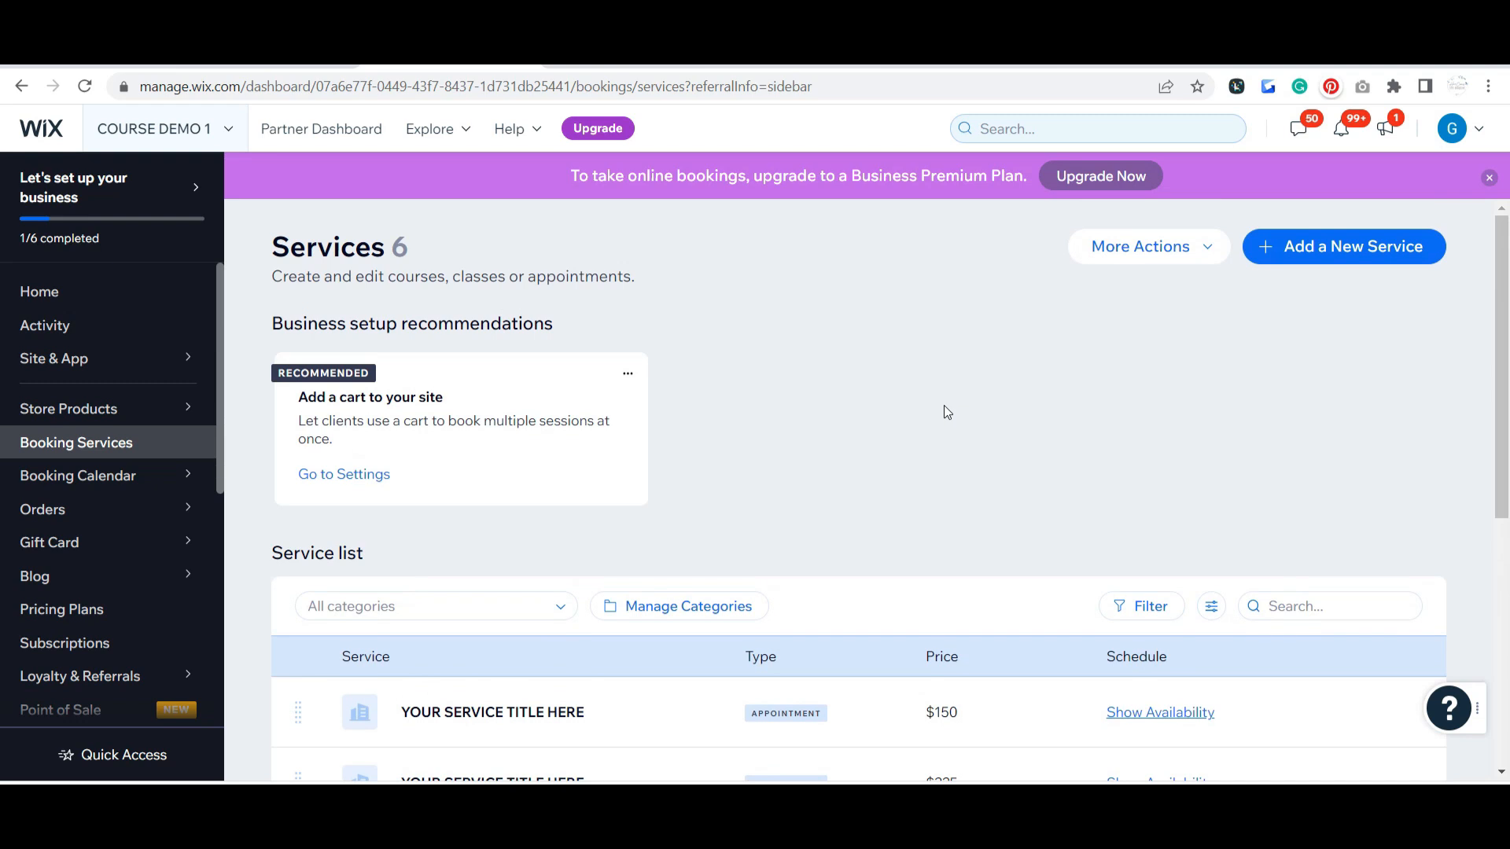
{"action": "left_click", "coordinate": [1305, 247]}
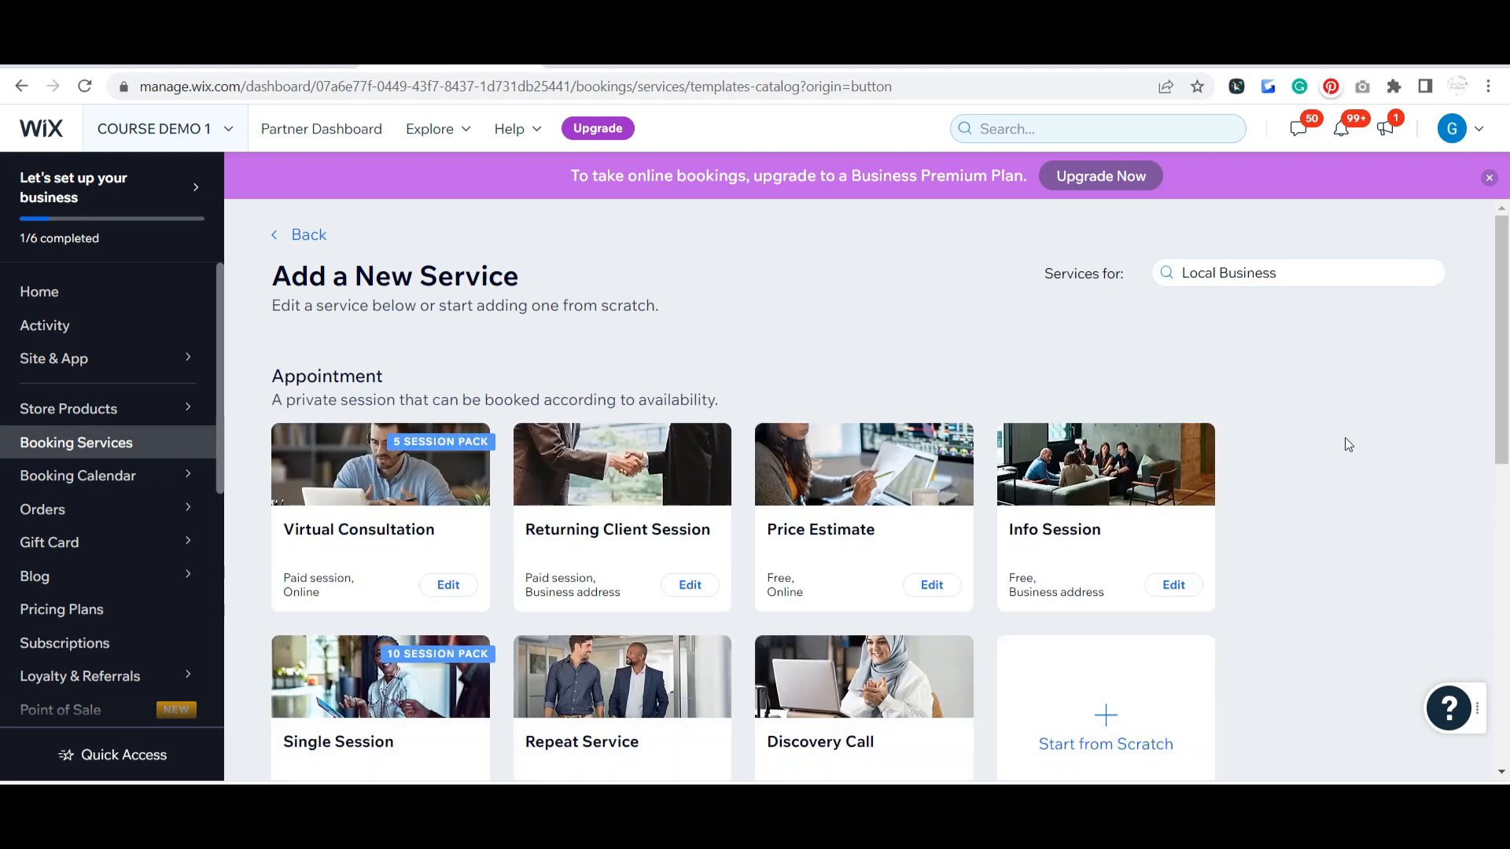
{"action": "scroll", "coordinate": [1377, 415], "scroll_direction": "down", "scroll_amount": 3}
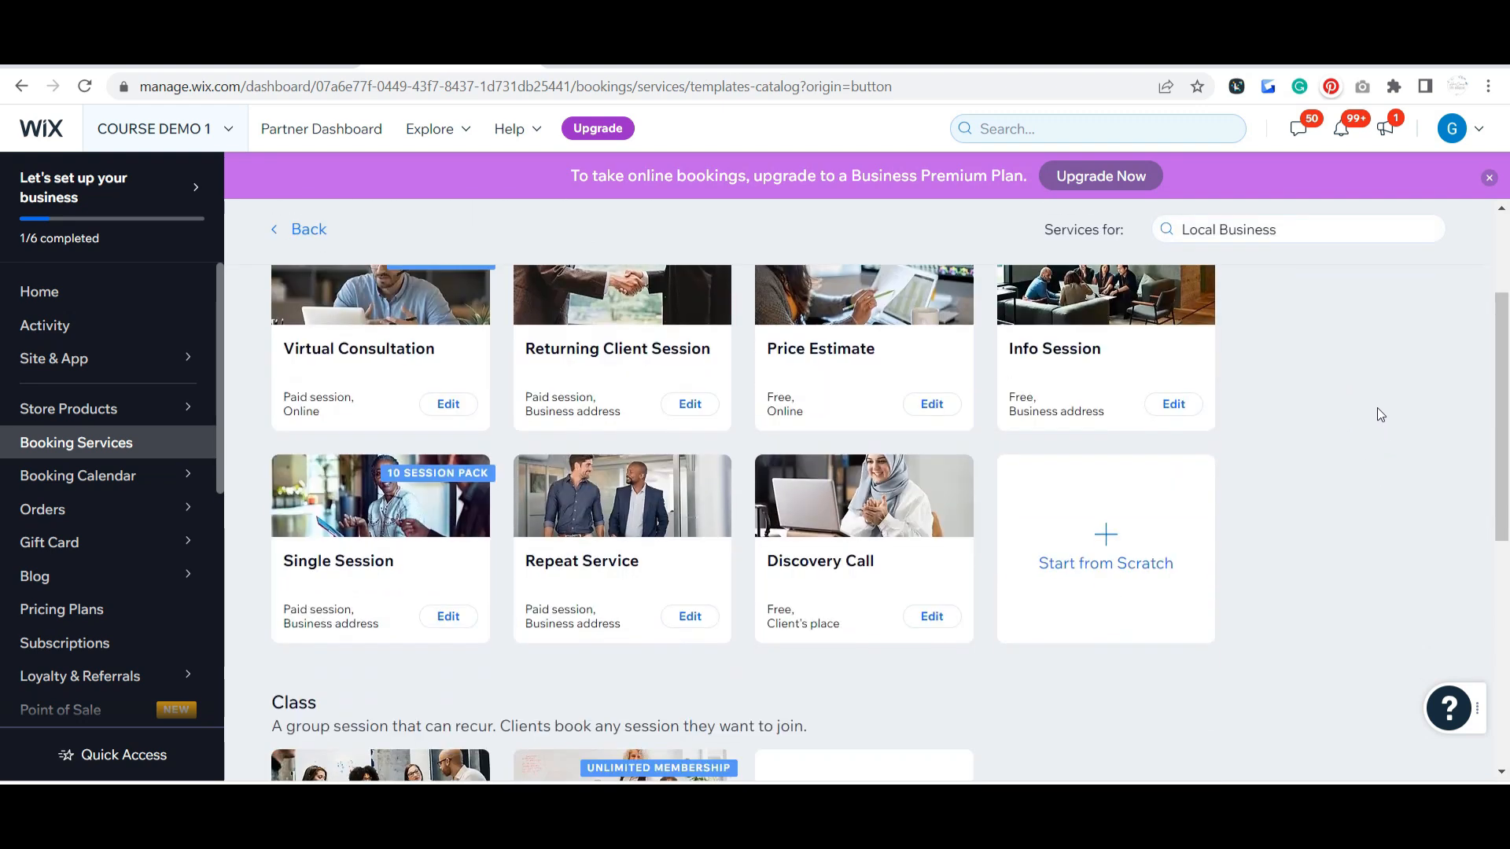
{"action": "scroll", "coordinate": [1378, 408], "scroll_direction": "up", "scroll_amount": 1}
{"action": "scroll", "coordinate": [1377, 407], "scroll_direction": "down", "scroll_amount": 3}
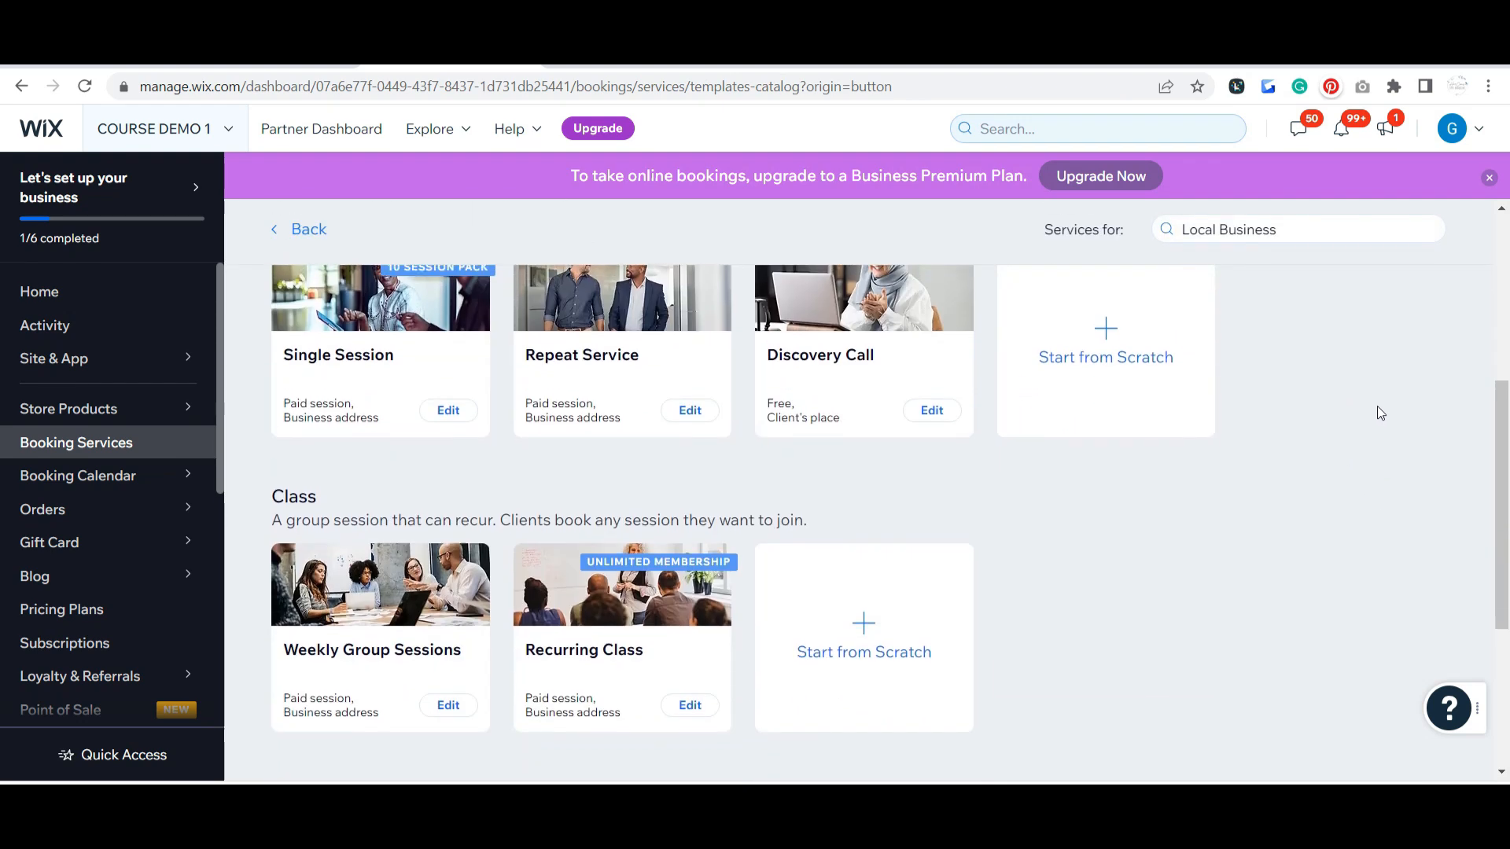
{"action": "scroll", "coordinate": [1378, 407], "scroll_direction": "up", "scroll_amount": 4}
{"action": "scroll", "coordinate": [1376, 407], "scroll_direction": "down", "scroll_amount": 5}
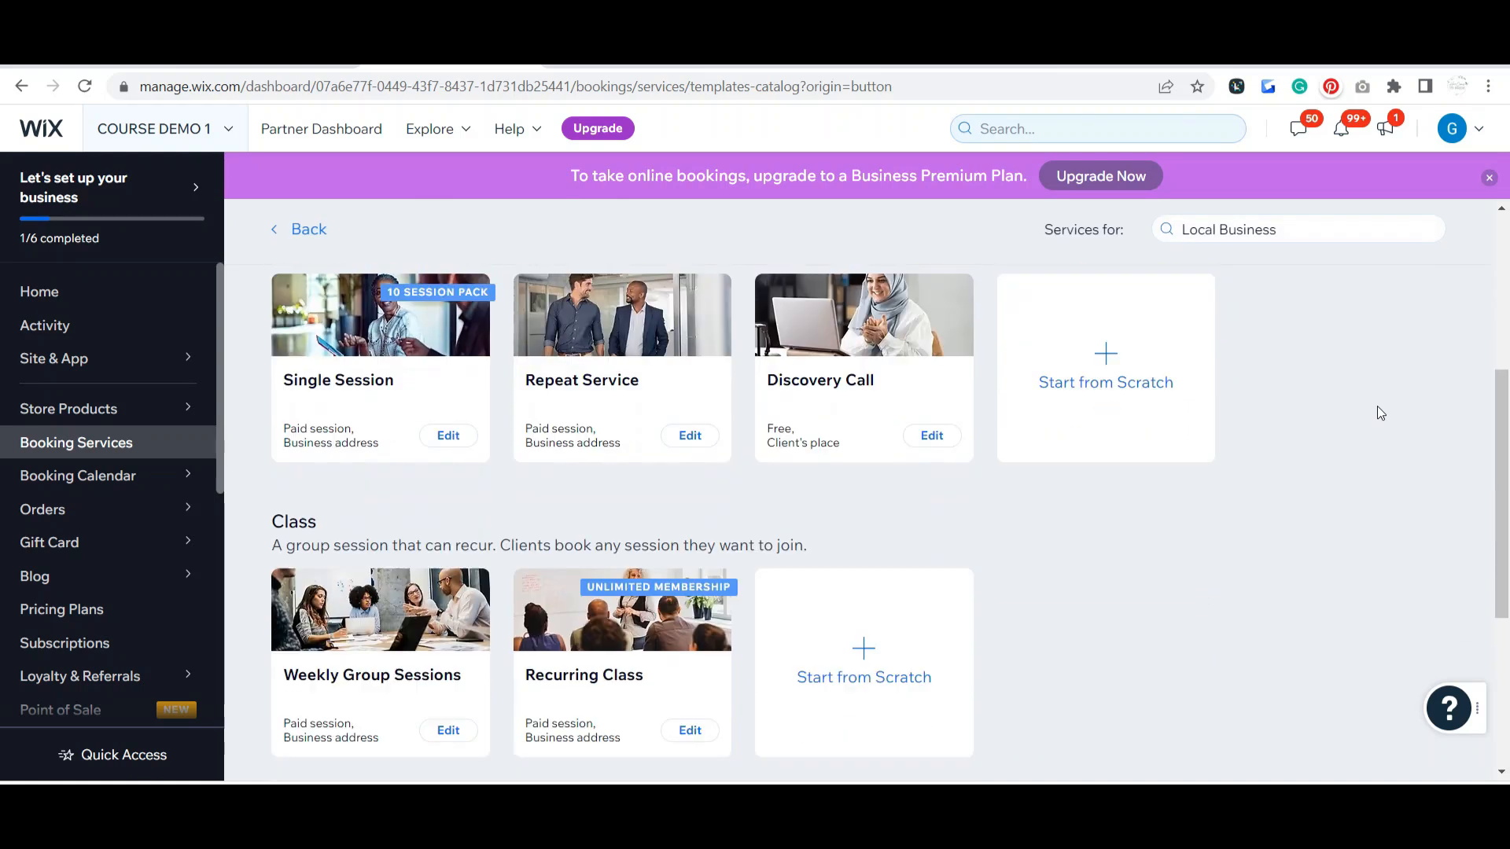
{"action": "scroll", "coordinate": [1377, 412], "scroll_direction": "down", "scroll_amount": 4}
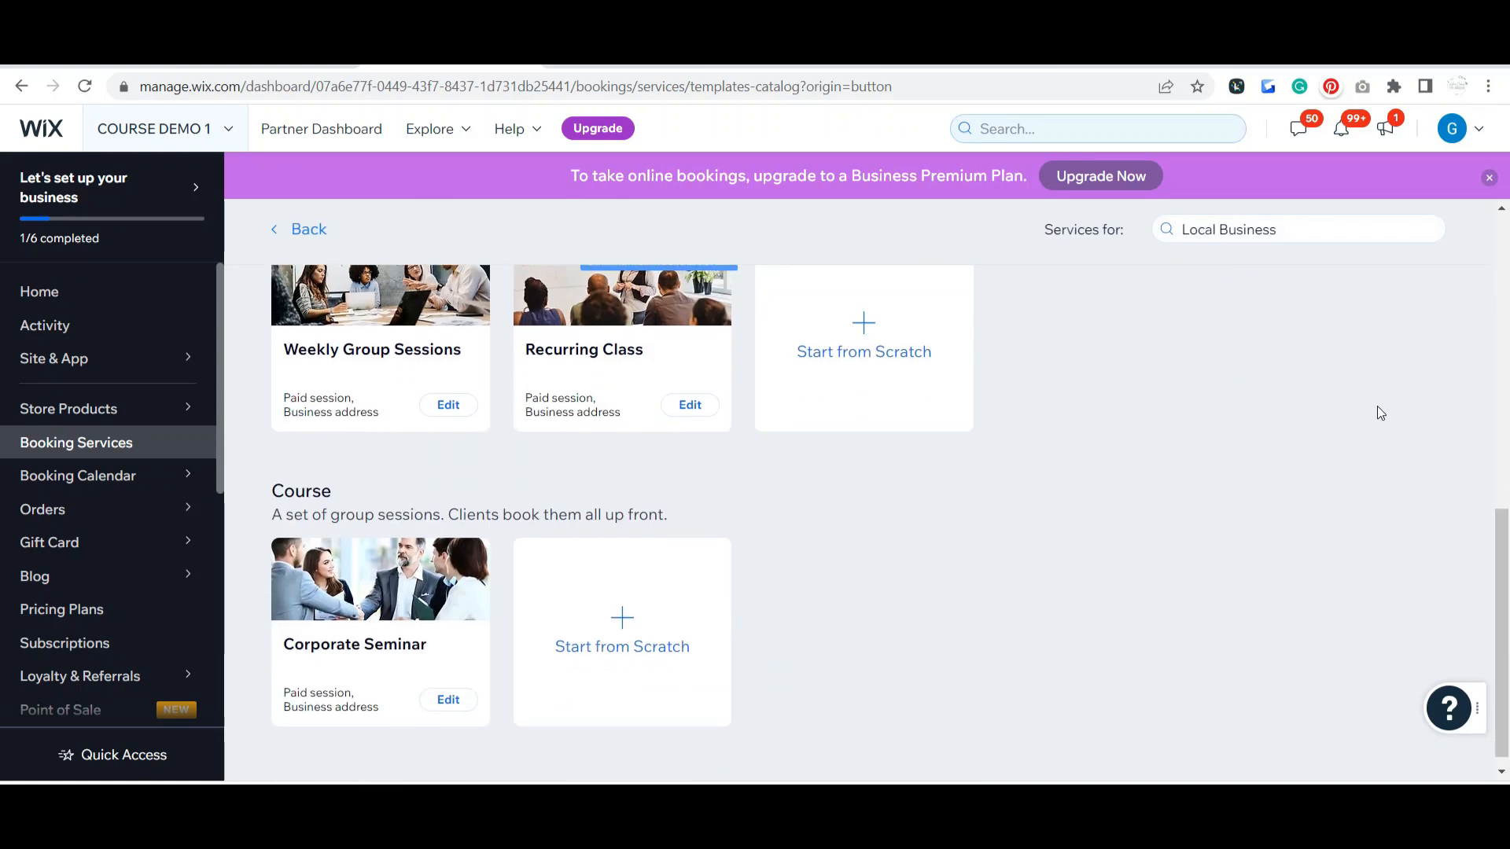
{"action": "scroll", "coordinate": [1377, 412], "scroll_direction": "up", "scroll_amount": 5}
{"action": "scroll", "coordinate": [1377, 406], "scroll_direction": "up", "scroll_amount": 4}
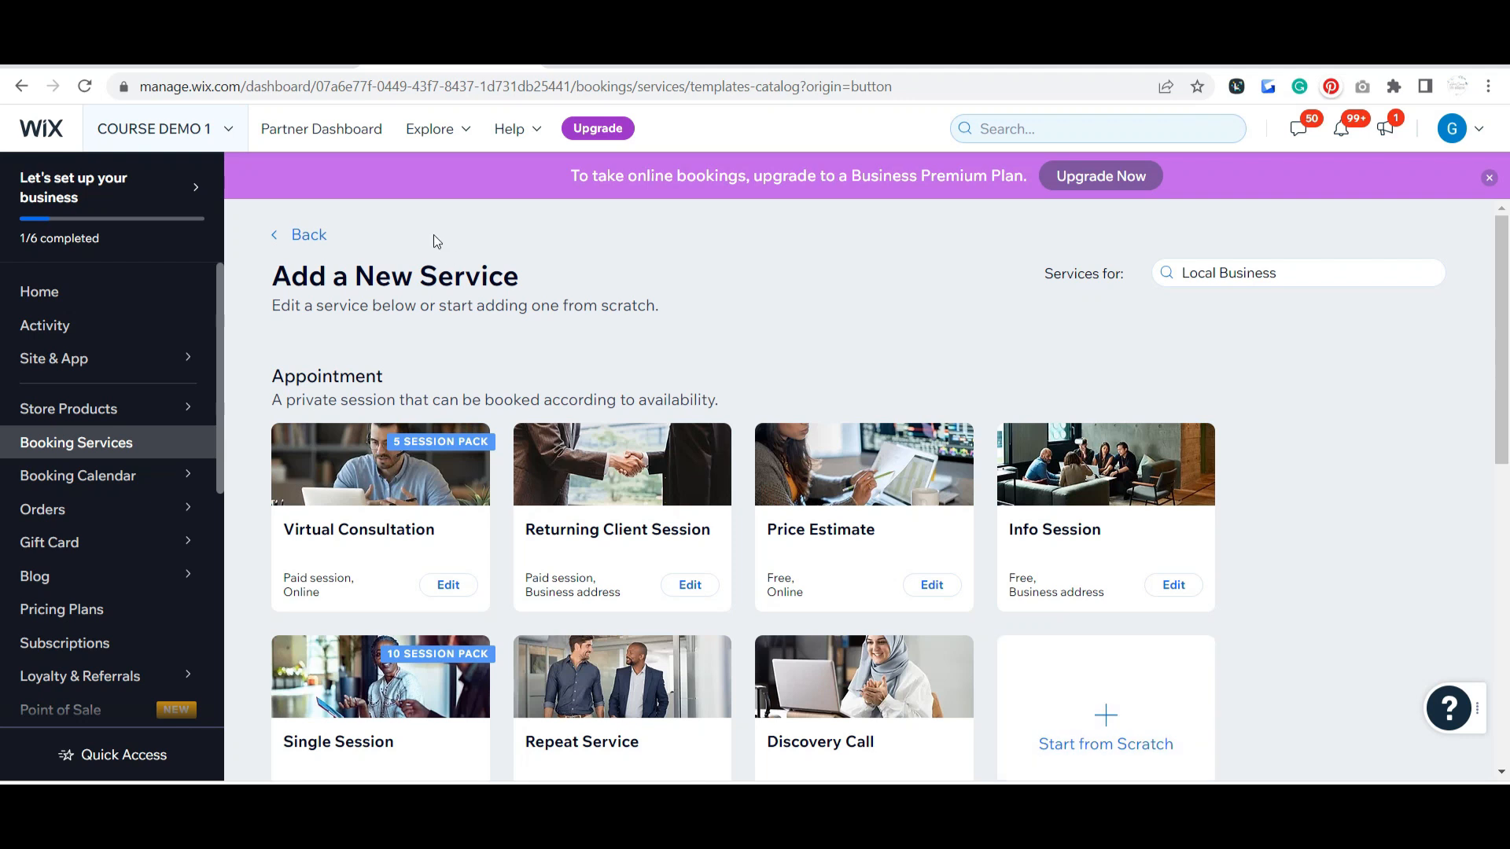
Return to the service list and open the first service, the $150 appointment, for editing
{"action": "left_click", "coordinate": [305, 238]}
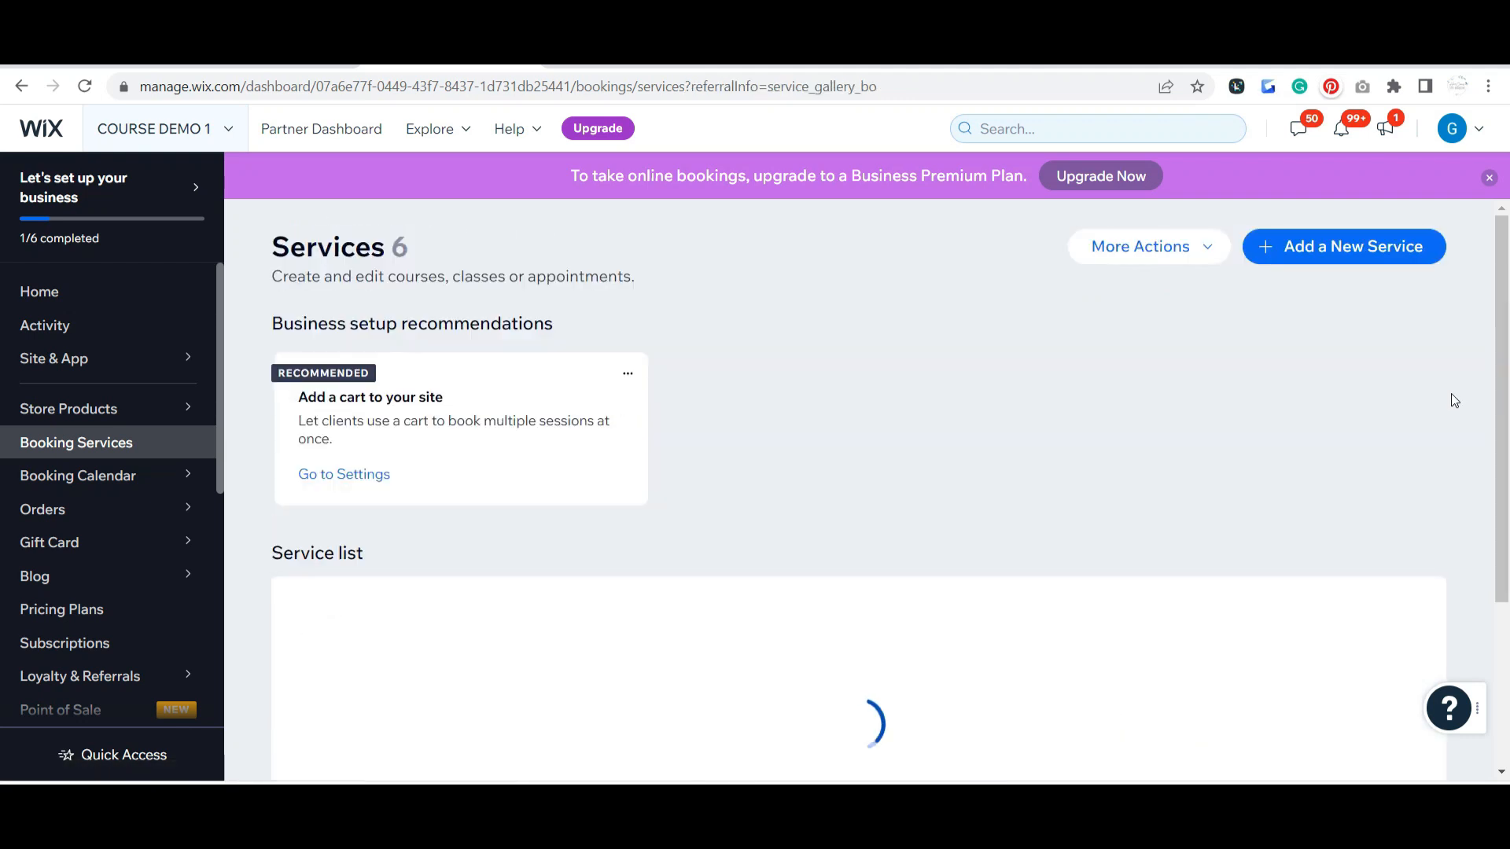
{"action": "scroll", "coordinate": [1092, 366], "scroll_direction": "down", "scroll_amount": 1}
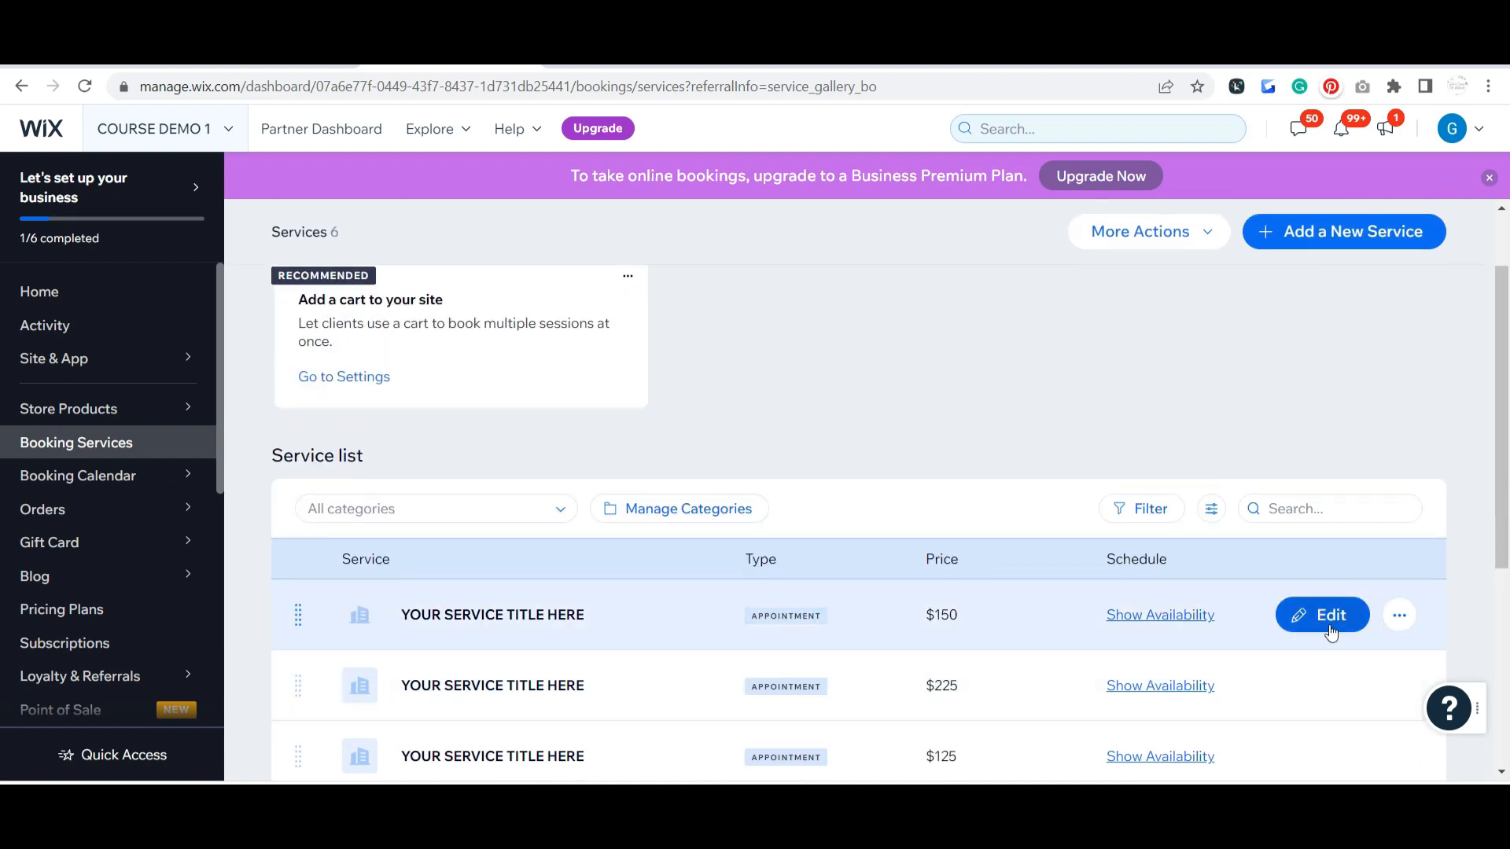
{"action": "left_click", "coordinate": [1337, 612]}
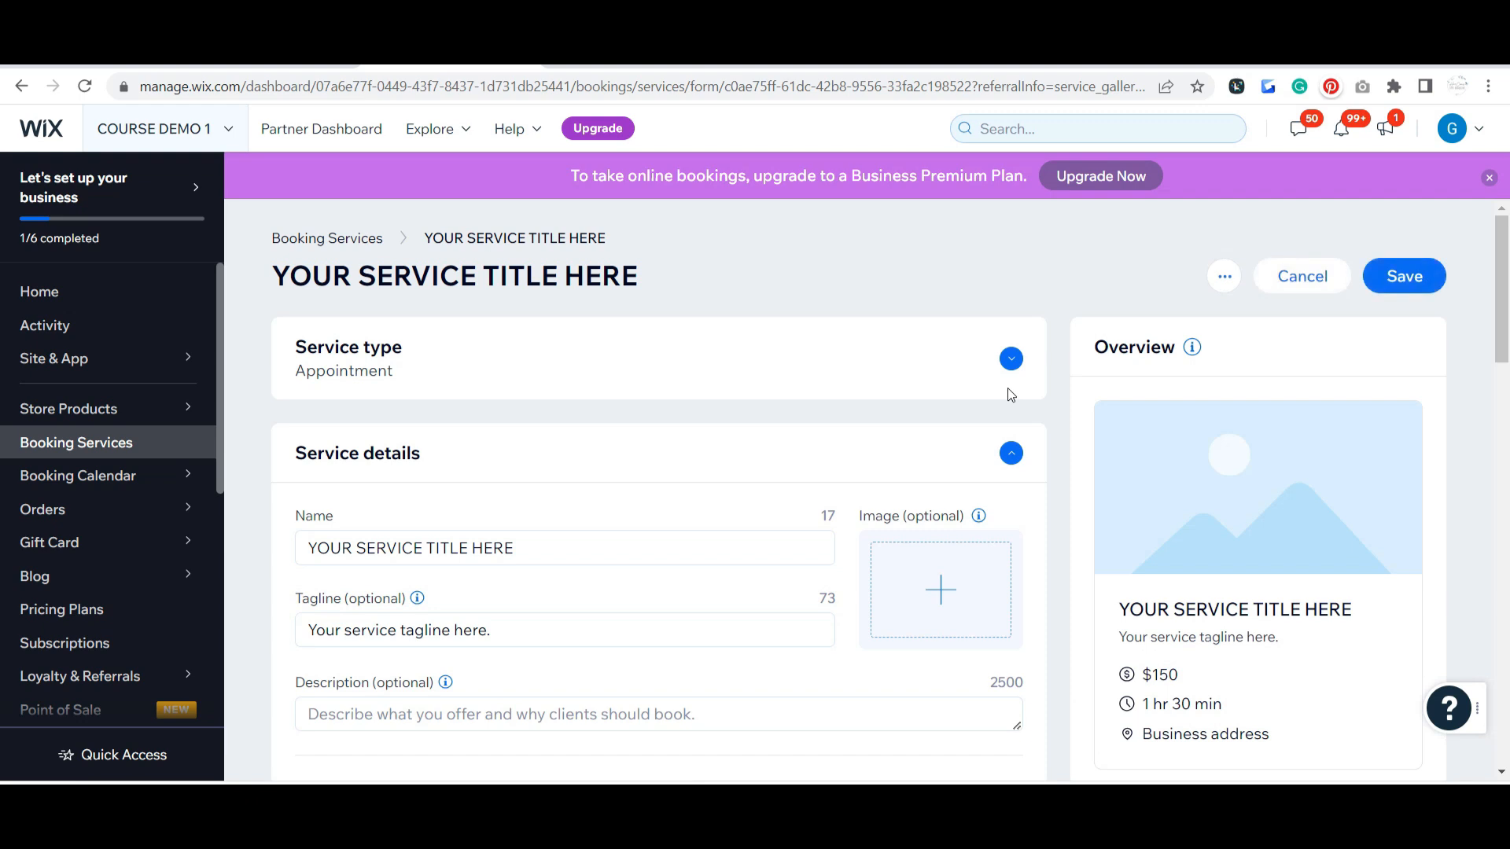
Examine the service type options, then the name and tagline fields in the service details
{"action": "left_click", "coordinate": [1013, 360]}
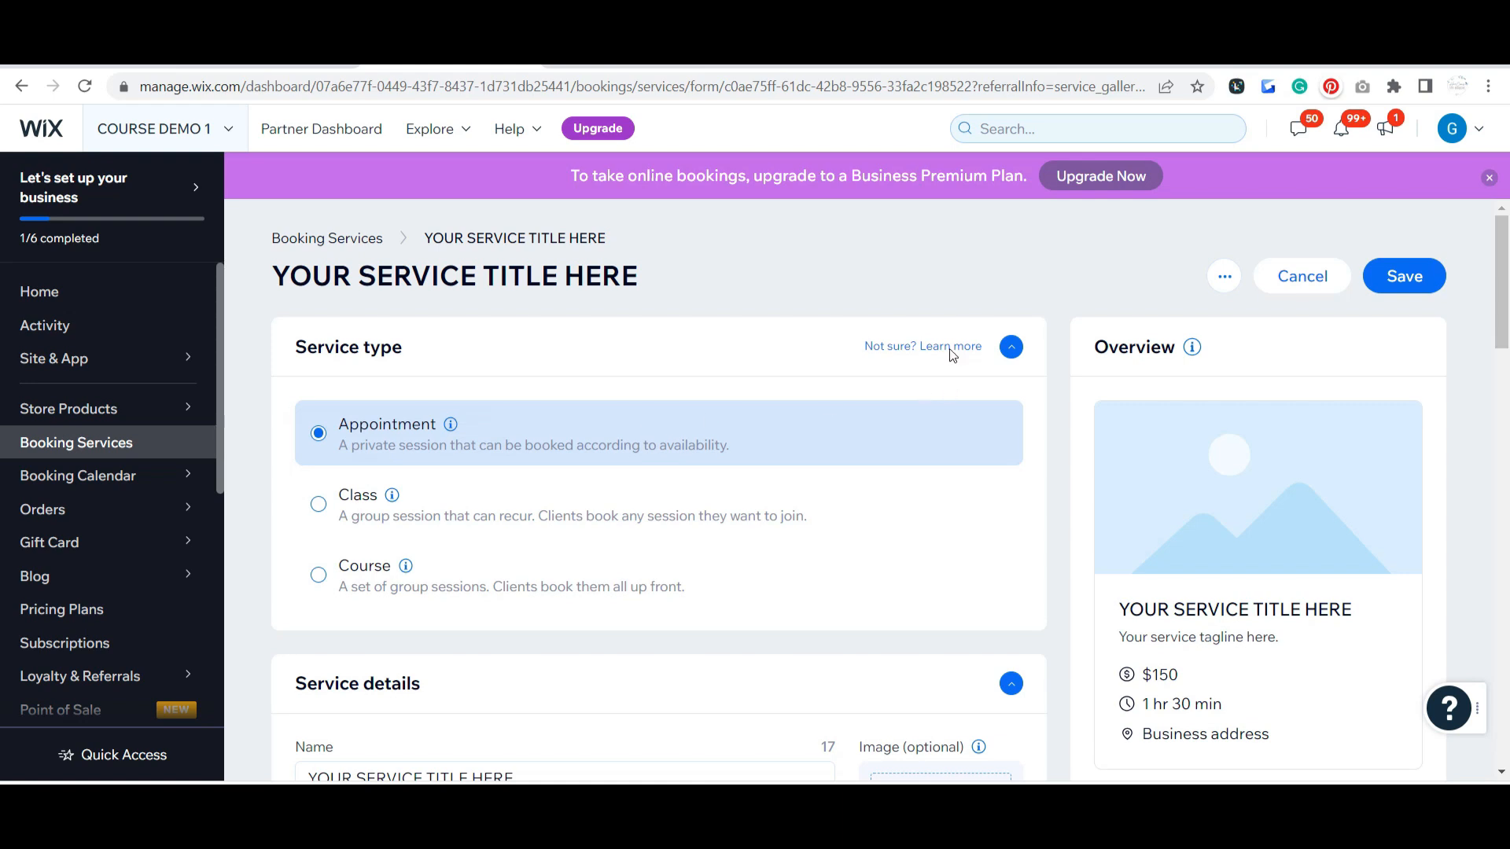
{"action": "left_click", "coordinate": [1010, 349]}
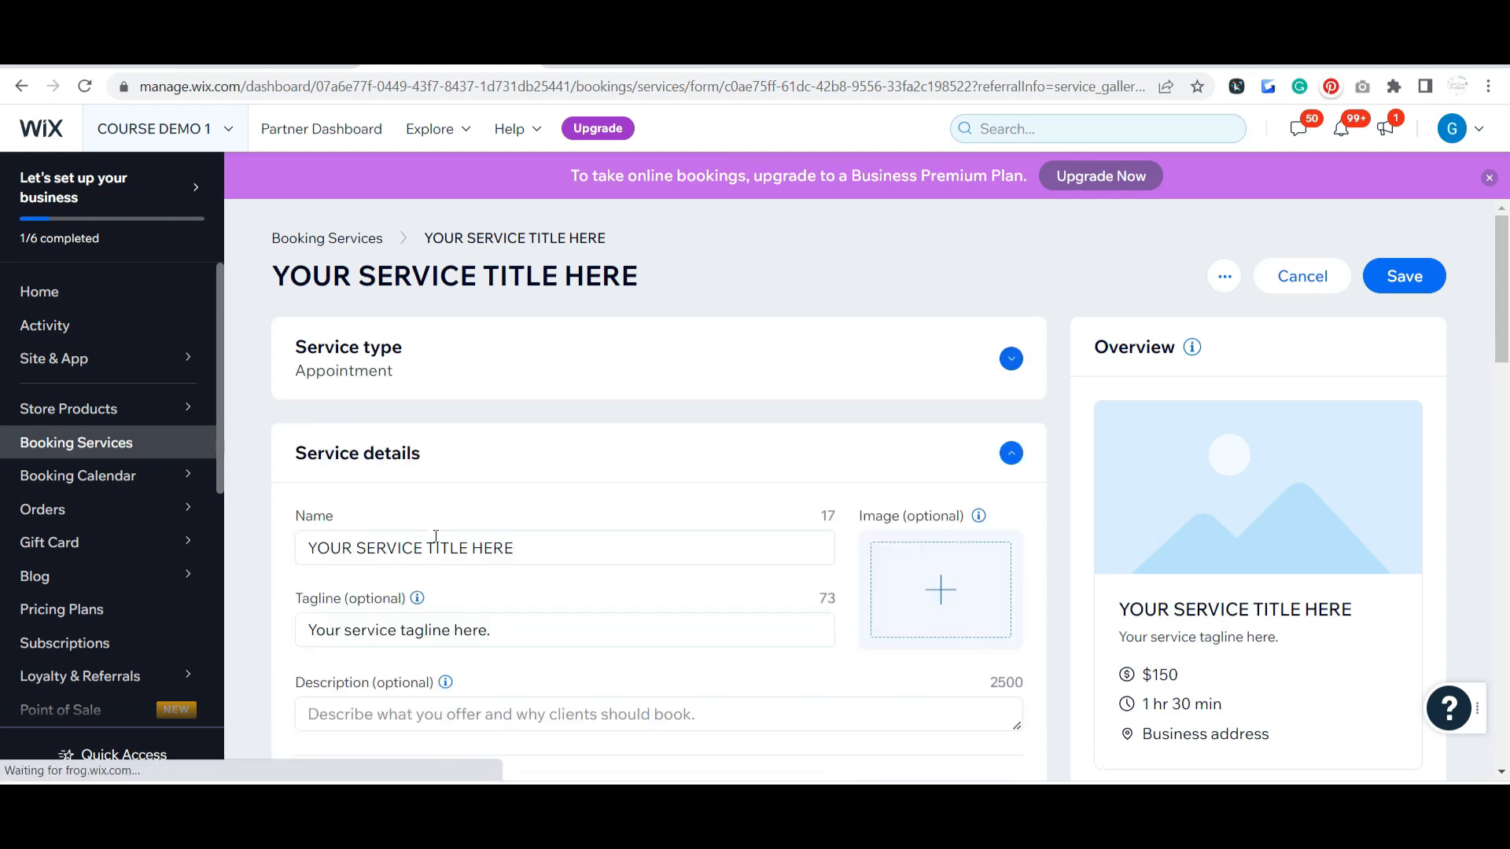
{"action": "scroll", "coordinate": [519, 483], "scroll_direction": "down", "scroll_amount": 1}
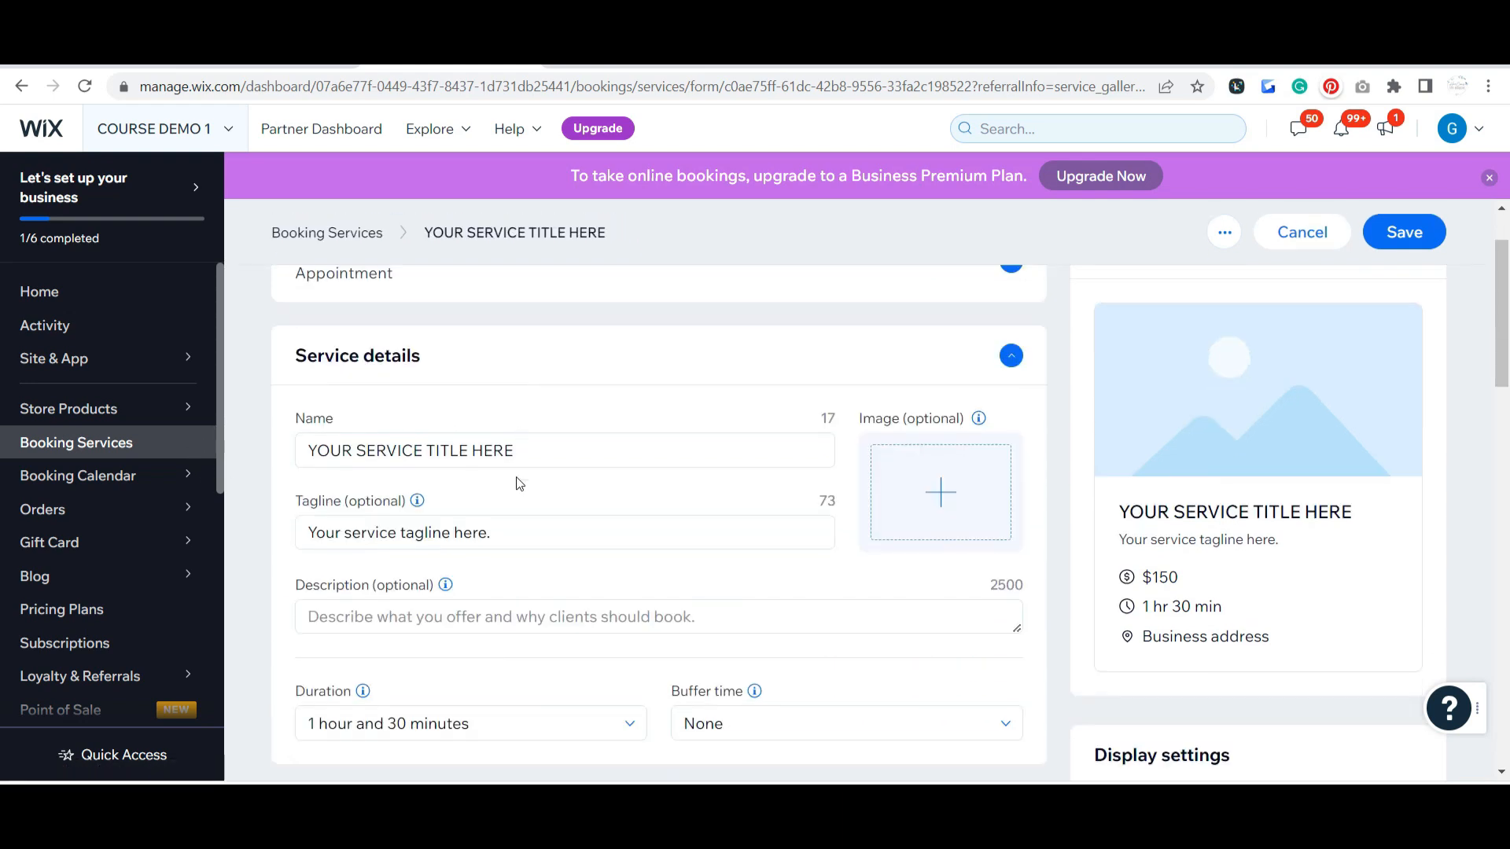
{"action": "triple_click", "coordinate": [495, 450]}
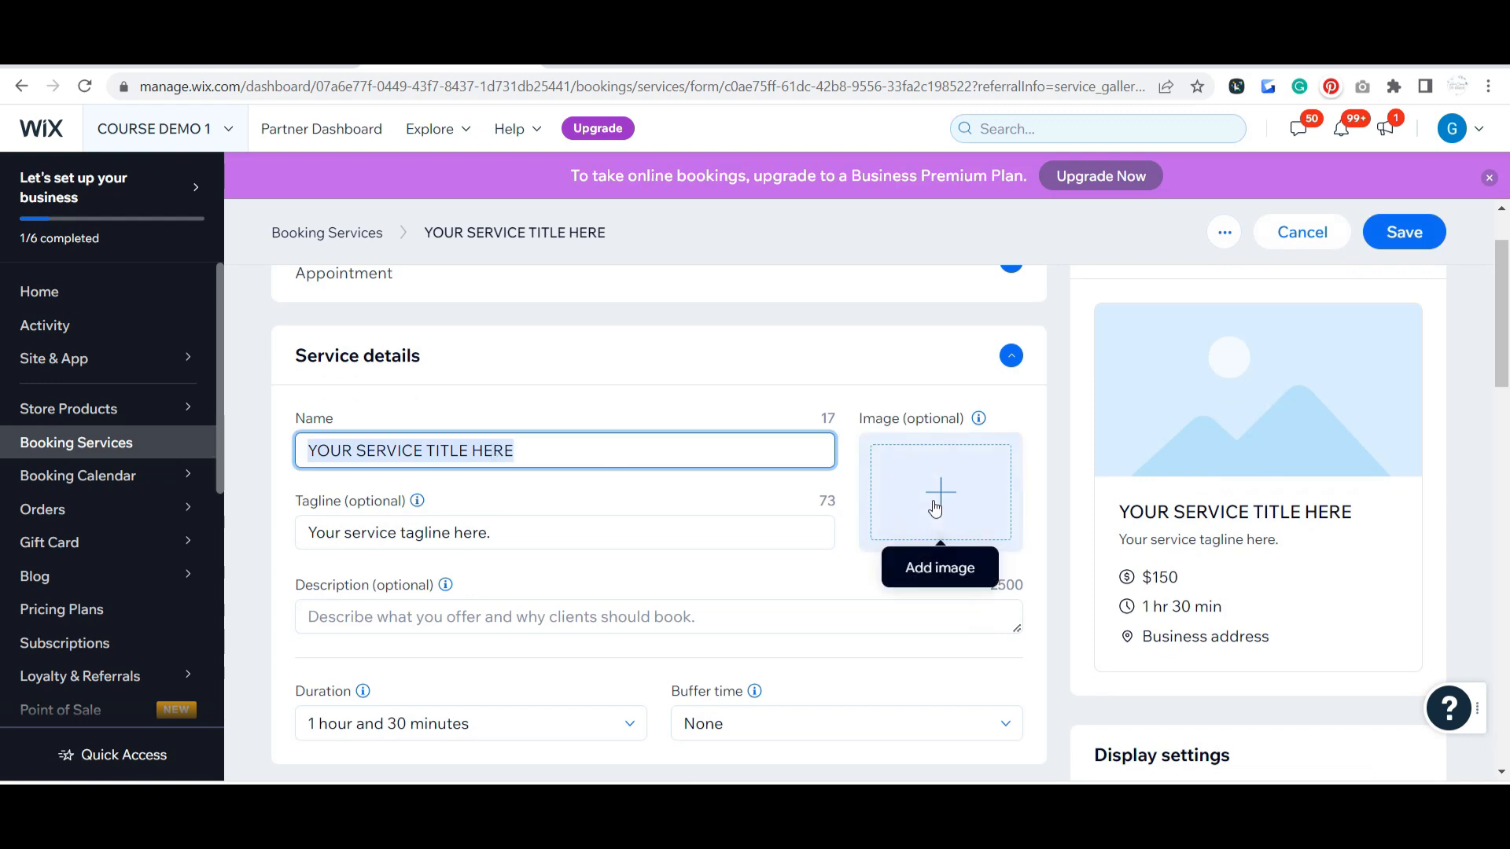
{"action": "left_click", "coordinate": [464, 536]}
Check the available duration choices and list the categories the service can be assigned to
{"action": "scroll", "coordinate": [551, 566], "scroll_direction": "down", "scroll_amount": 3}
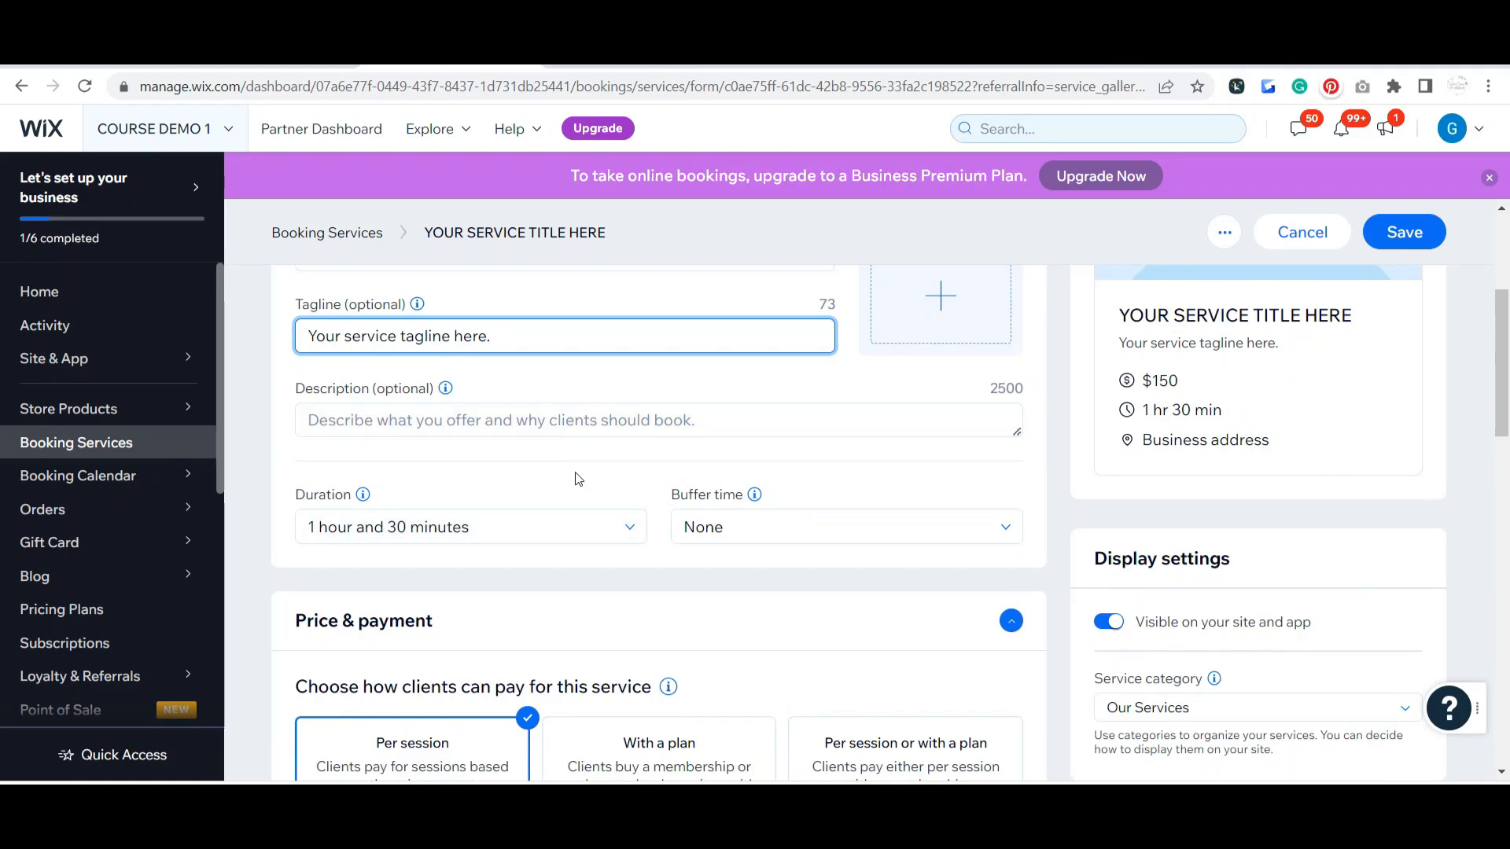
{"action": "left_click", "coordinate": [581, 545]}
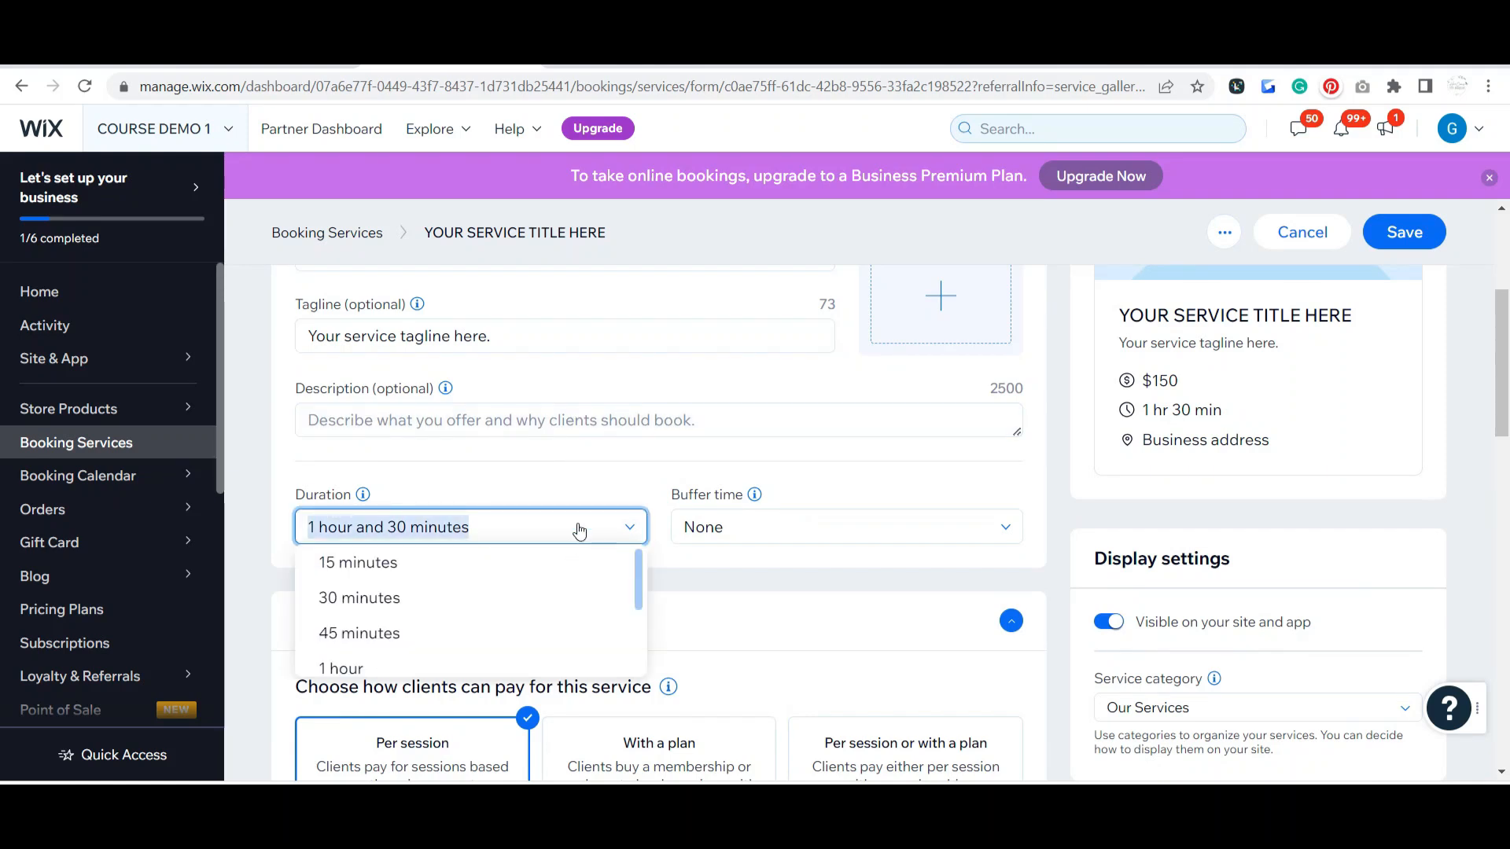
{"action": "left_click", "coordinate": [571, 496]}
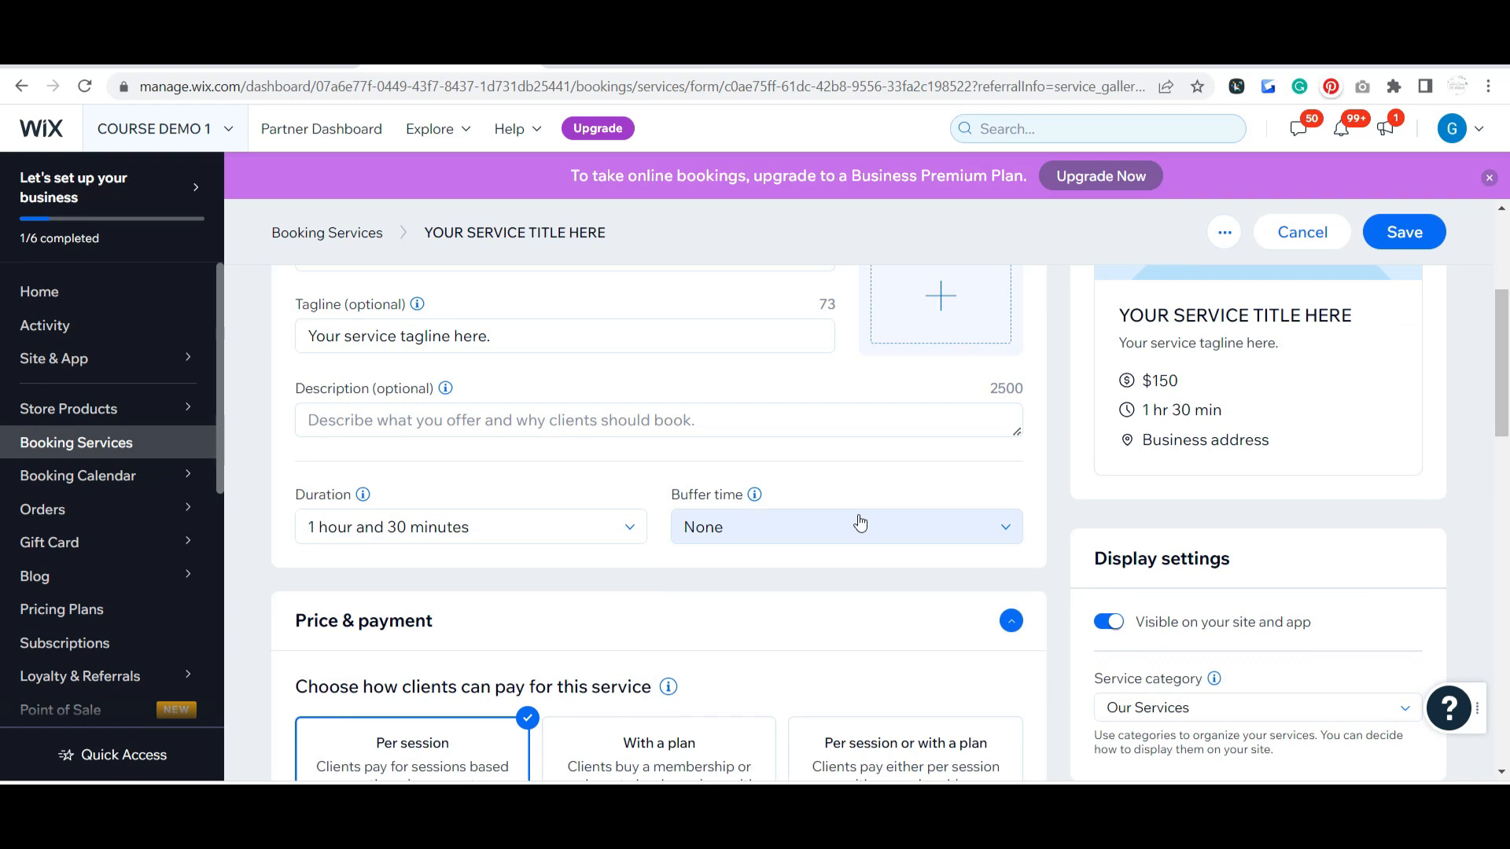
{"action": "scroll", "coordinate": [860, 522], "scroll_direction": "down", "scroll_amount": 2}
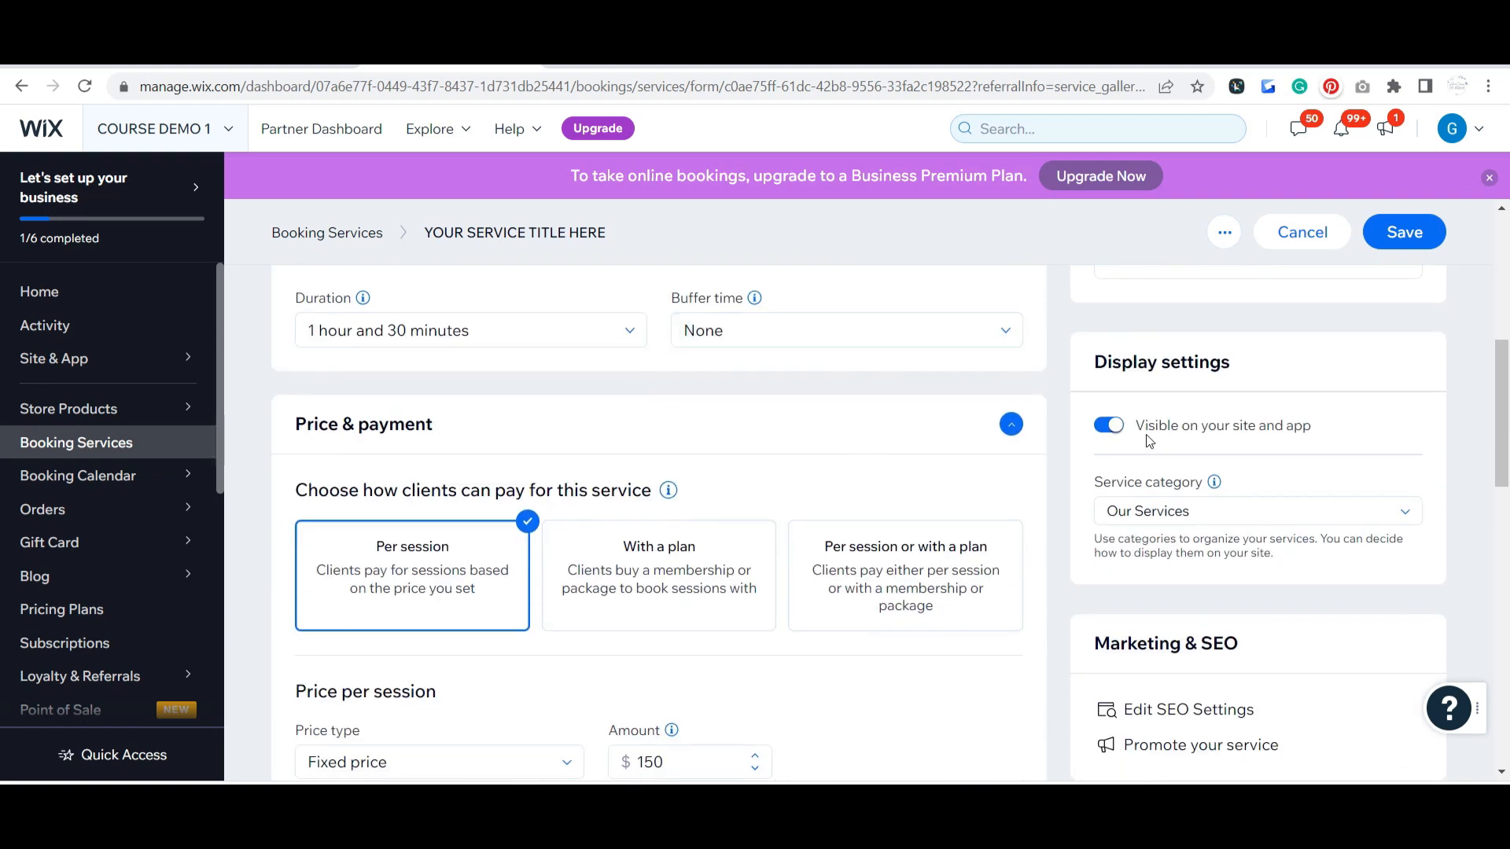
{"action": "left_click", "coordinate": [1211, 509]}
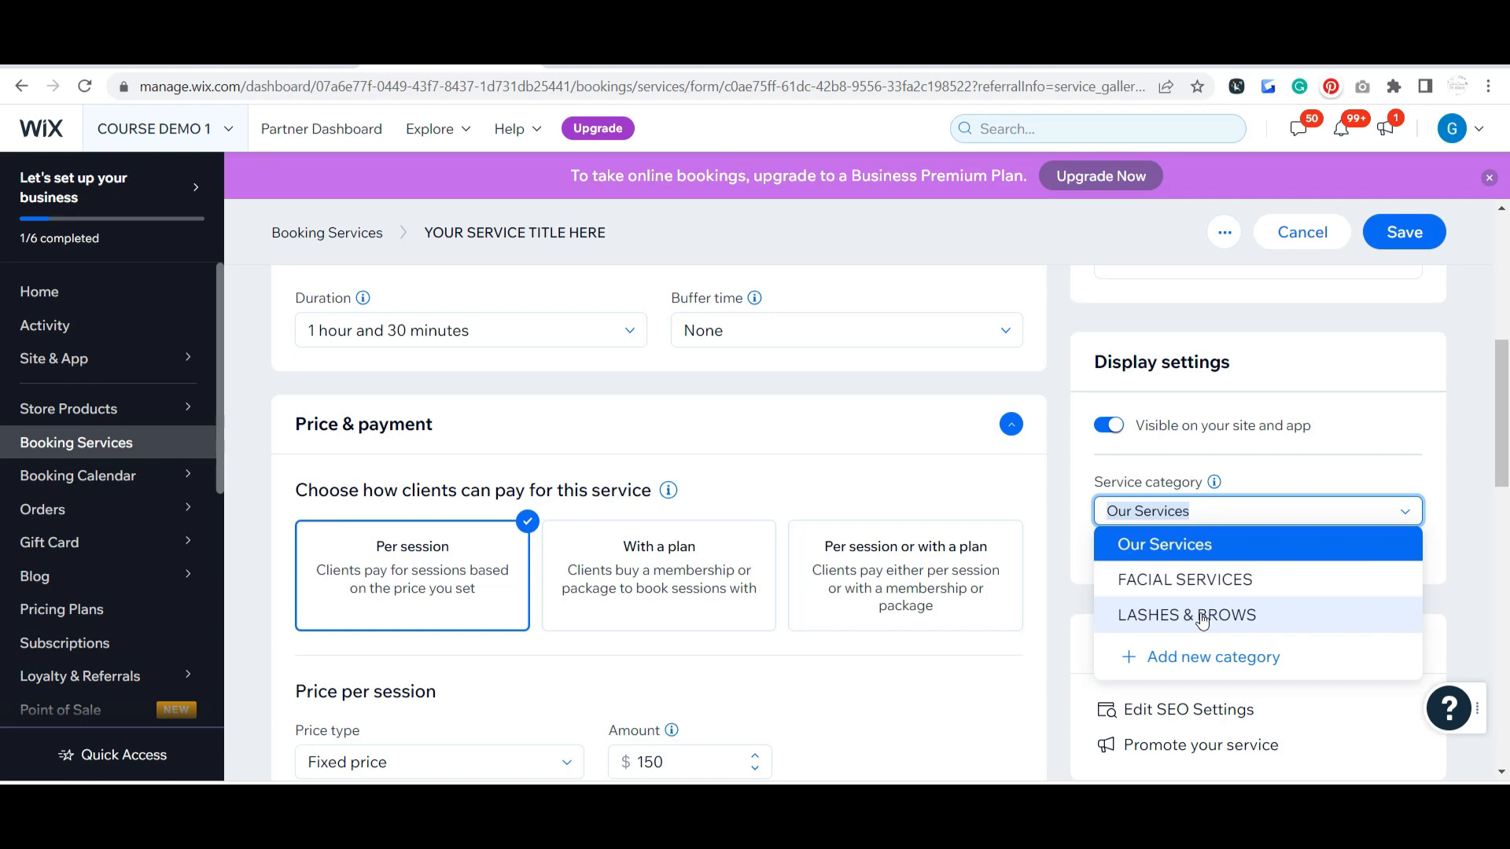
Switch to the site editor, go to the BOOK ONLINE page and preview it
{"action": "left_click", "coordinate": [620, 69]}
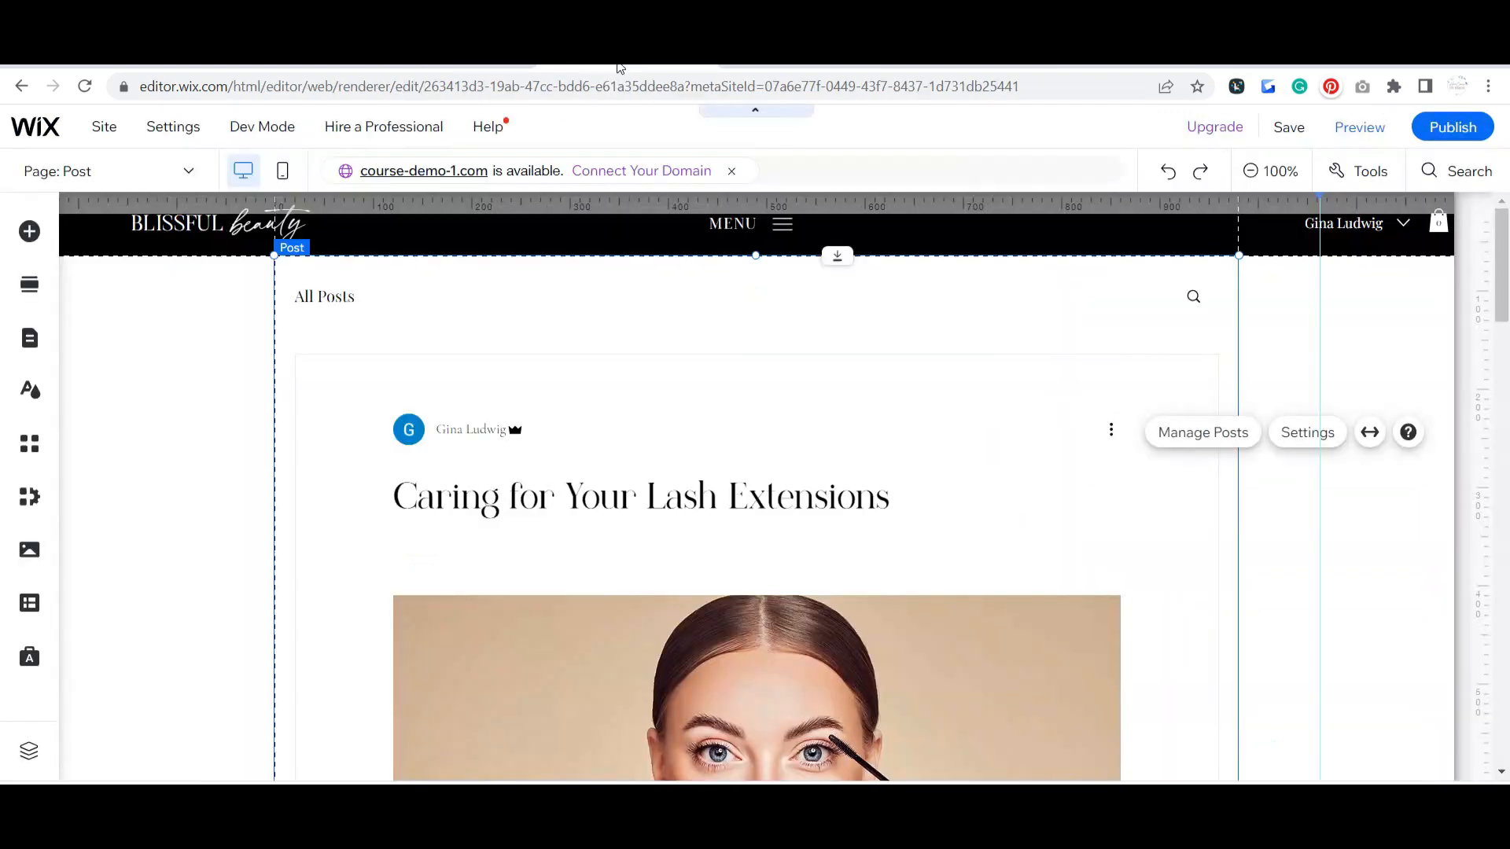
{"action": "left_click", "coordinate": [189, 171]}
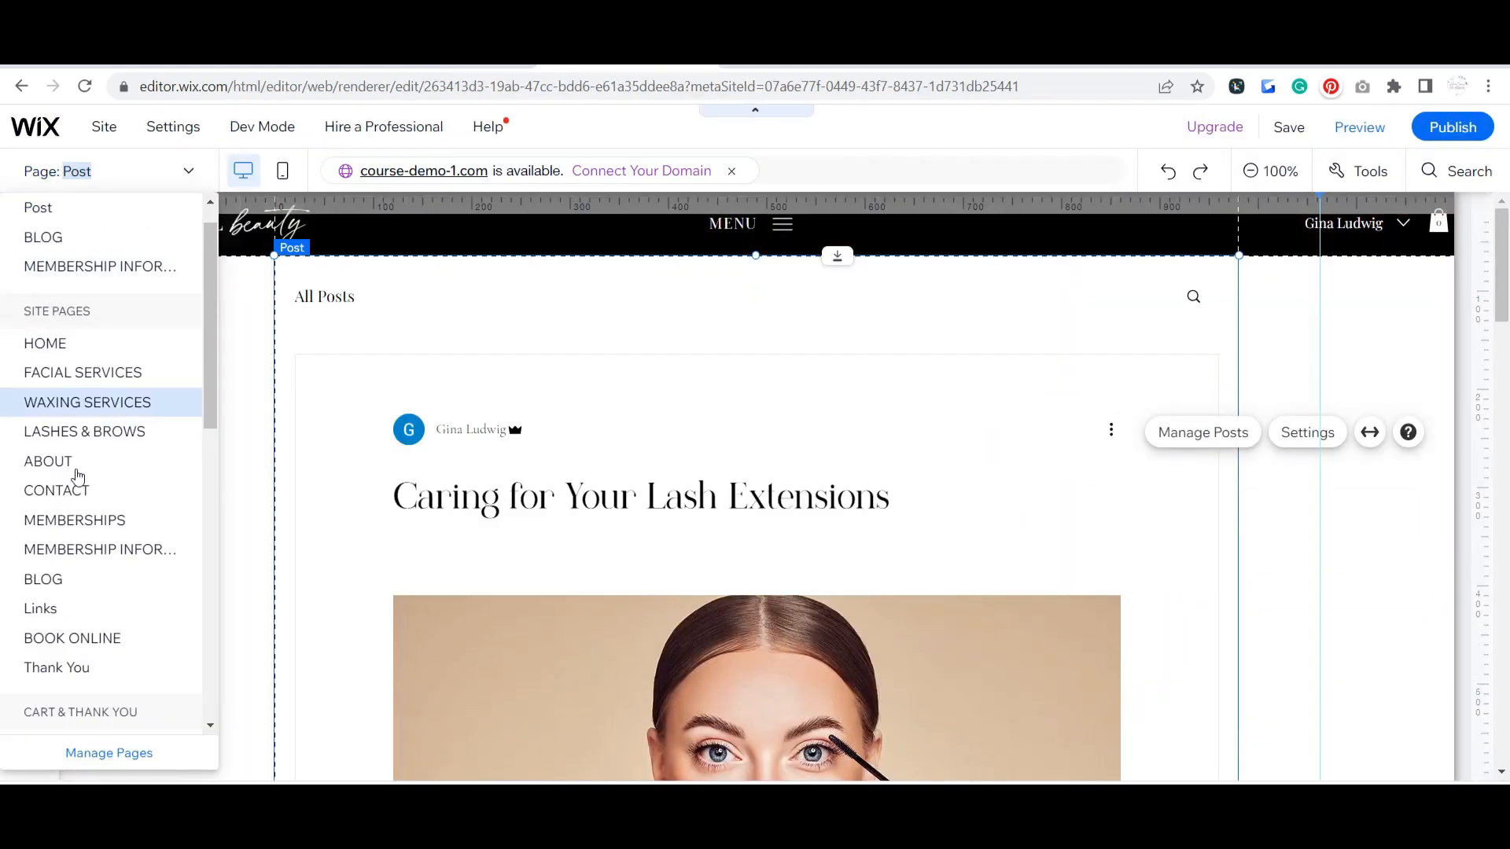
{"action": "left_click", "coordinate": [96, 636]}
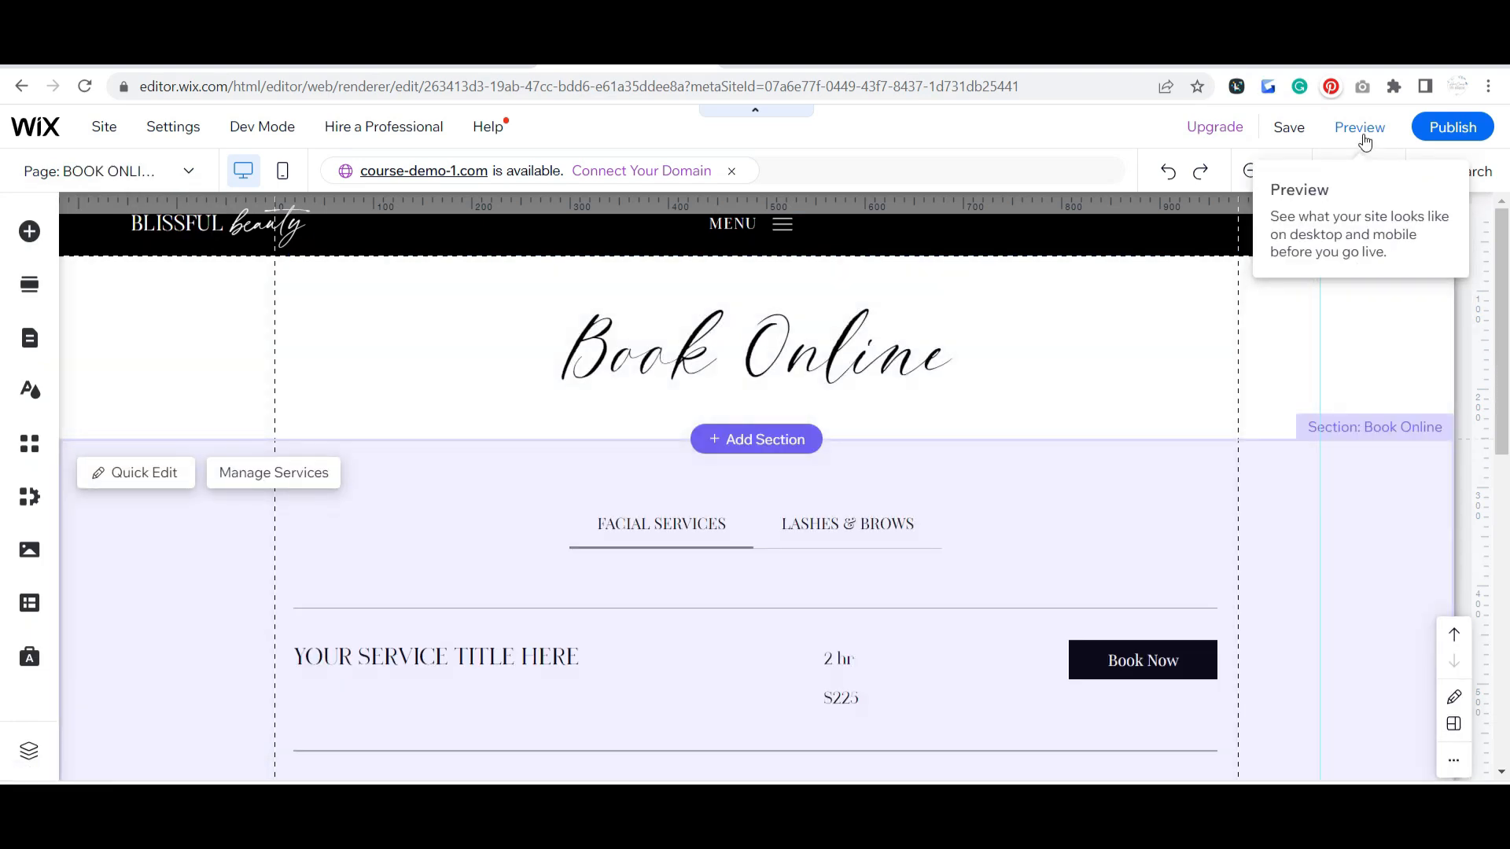
{"action": "left_click", "coordinate": [1365, 141]}
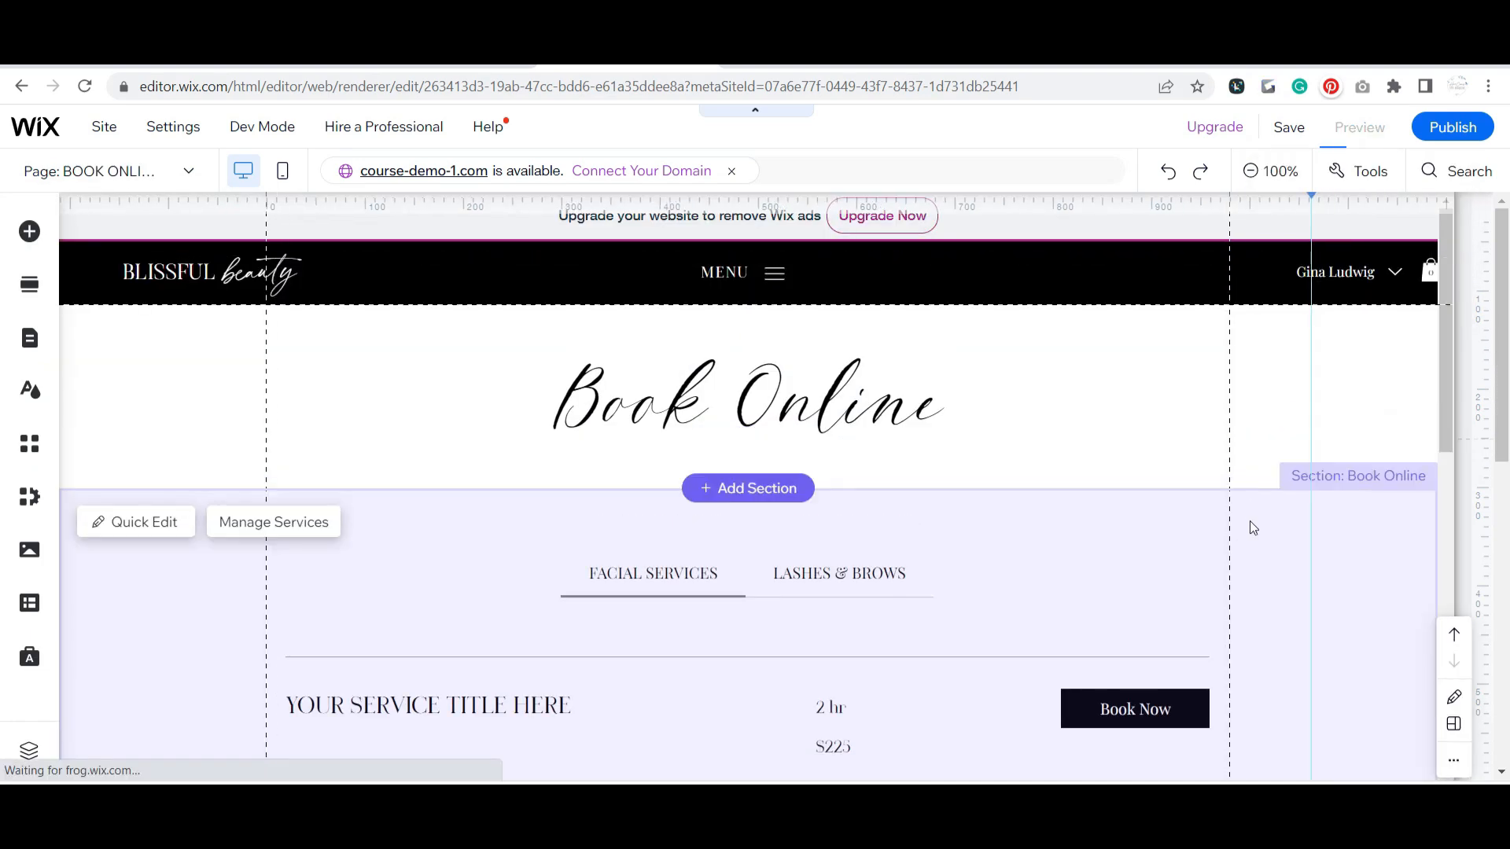
Show the LASHES & BROWS category on the previewed booking page and look over its services
{"action": "scroll", "coordinate": [1251, 526], "scroll_direction": "down", "scroll_amount": 2}
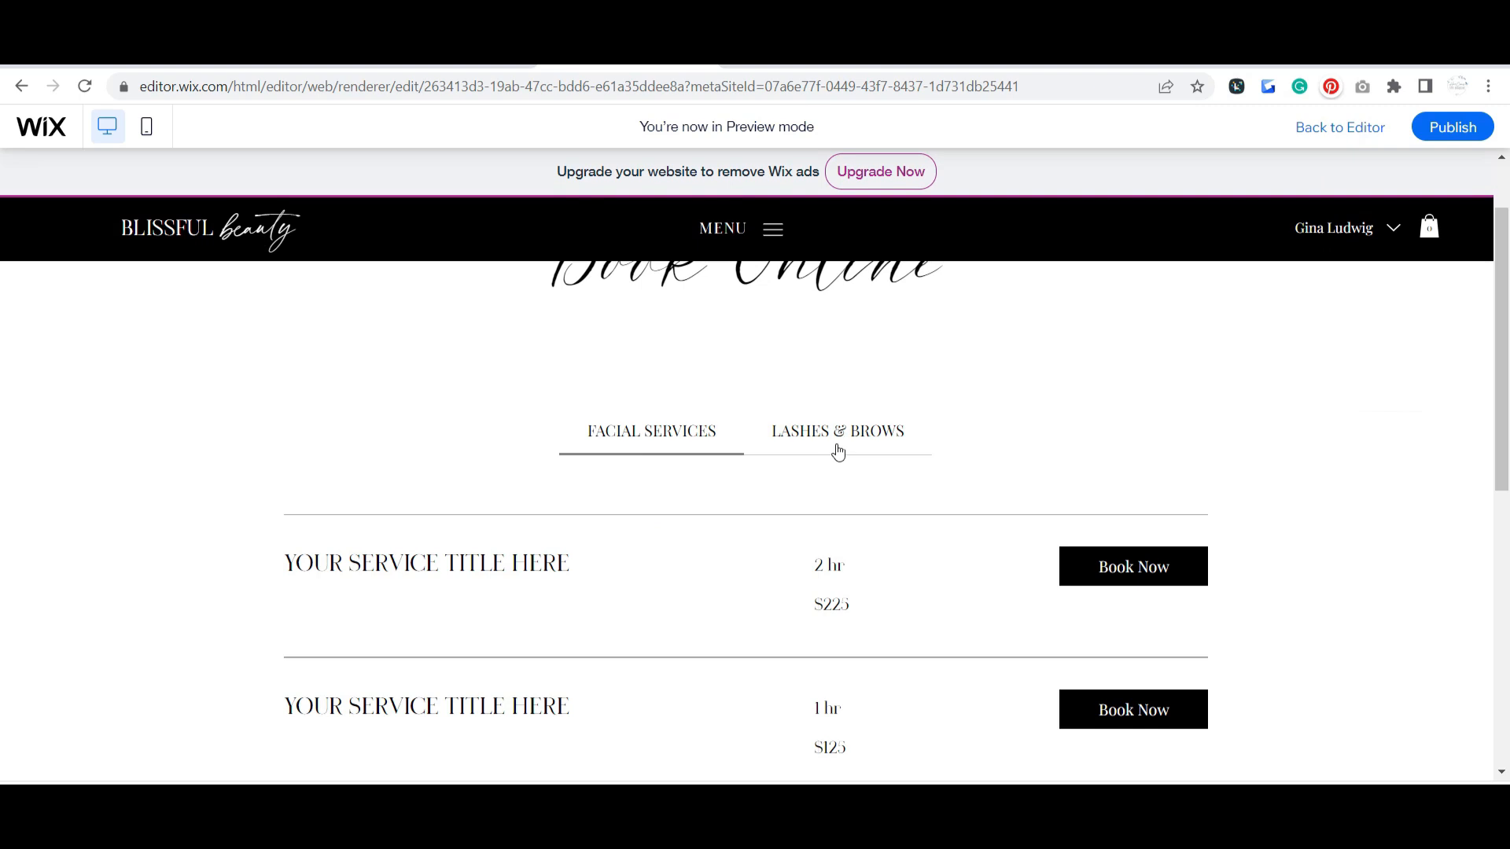
{"action": "left_click", "coordinate": [838, 440]}
{"action": "left_click", "coordinate": [889, 432]}
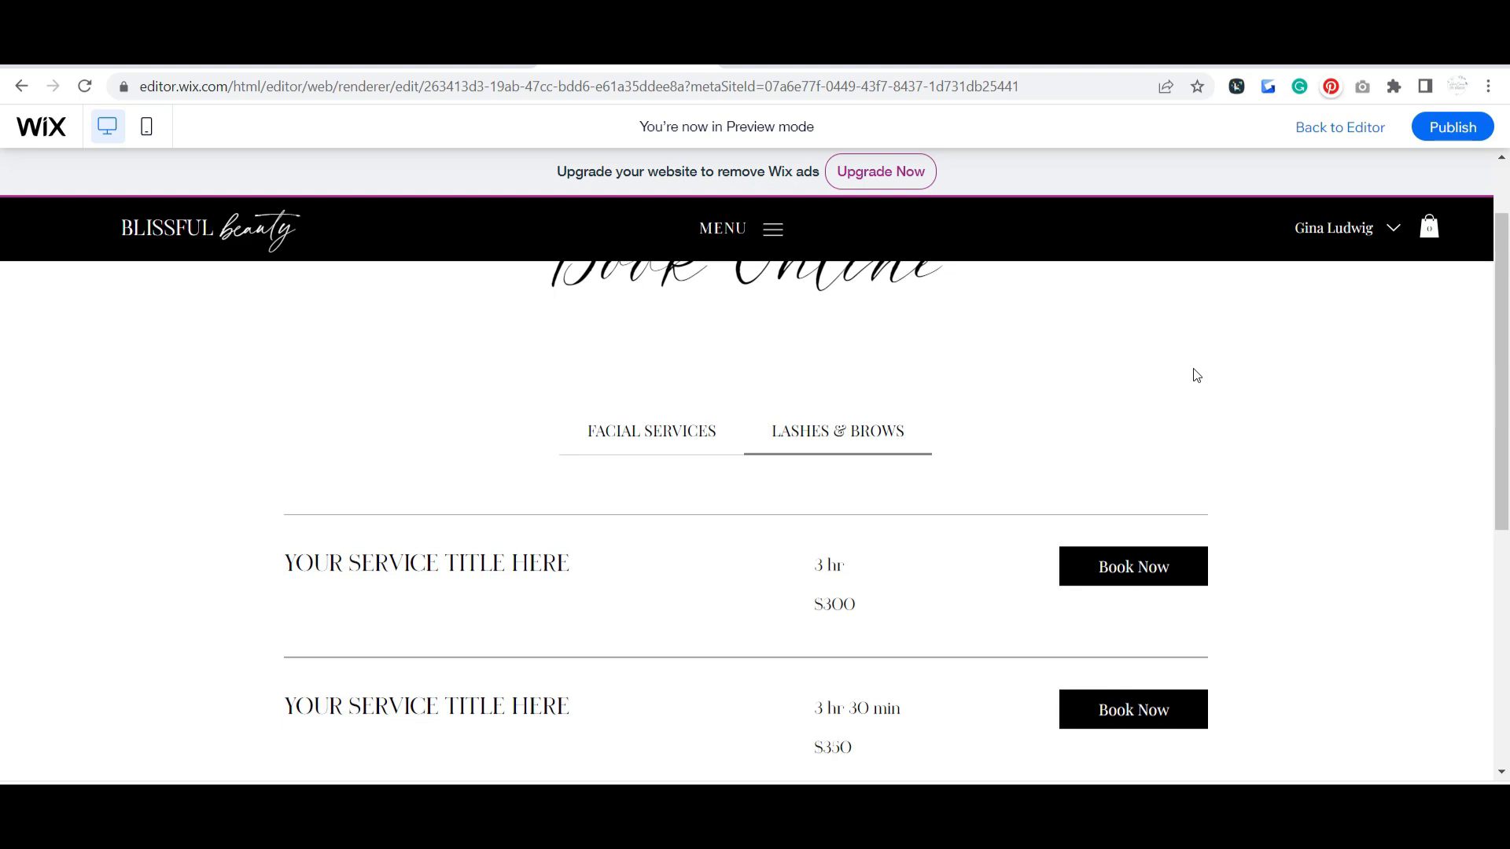
{"action": "scroll", "coordinate": [728, 400], "scroll_direction": "down", "scroll_amount": 1}
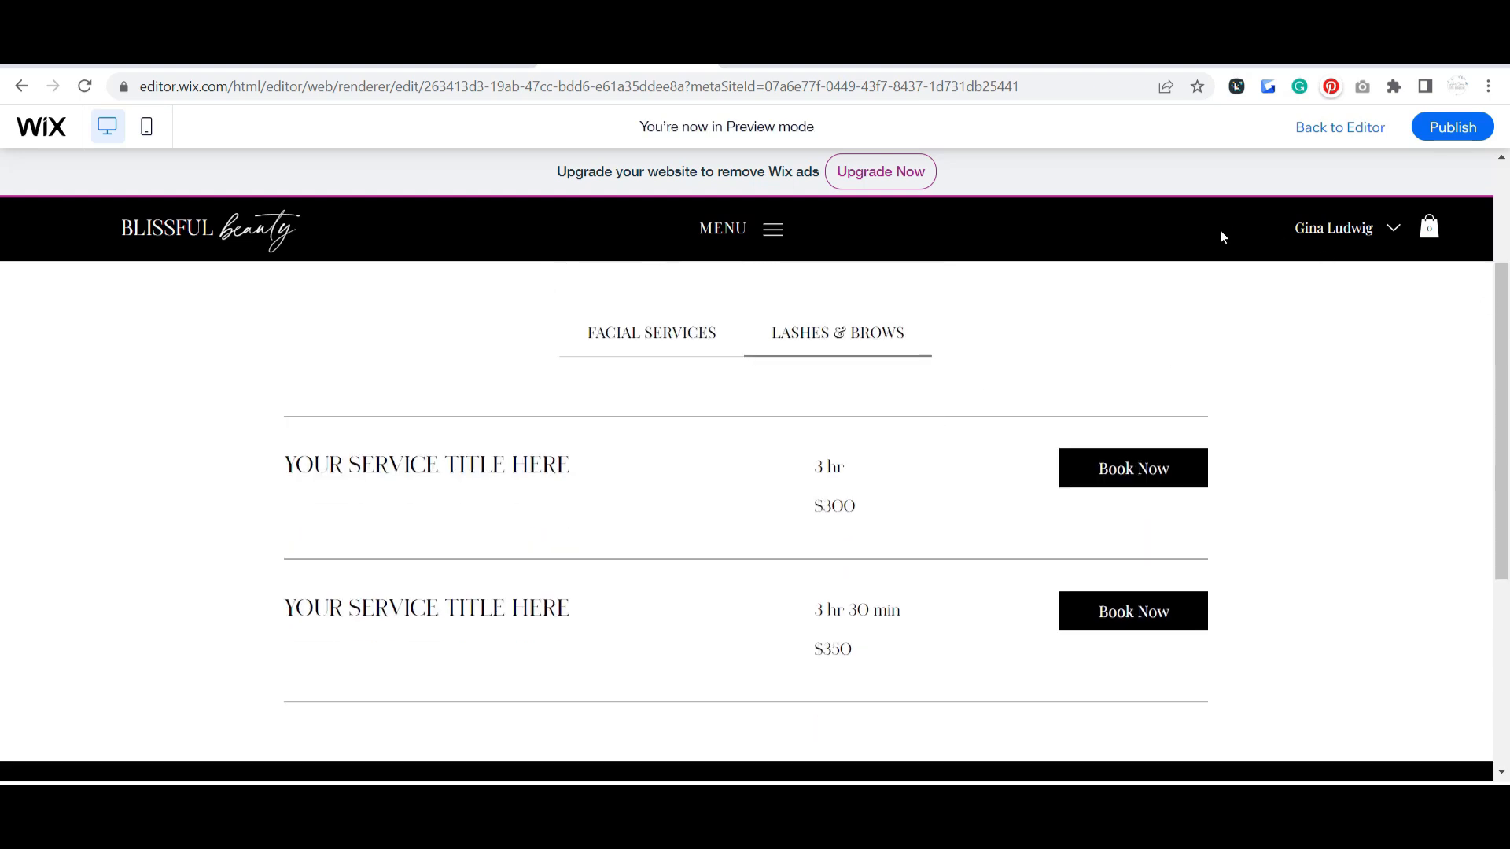
{"action": "scroll", "coordinate": [1224, 236], "scroll_direction": "up", "scroll_amount": 3}
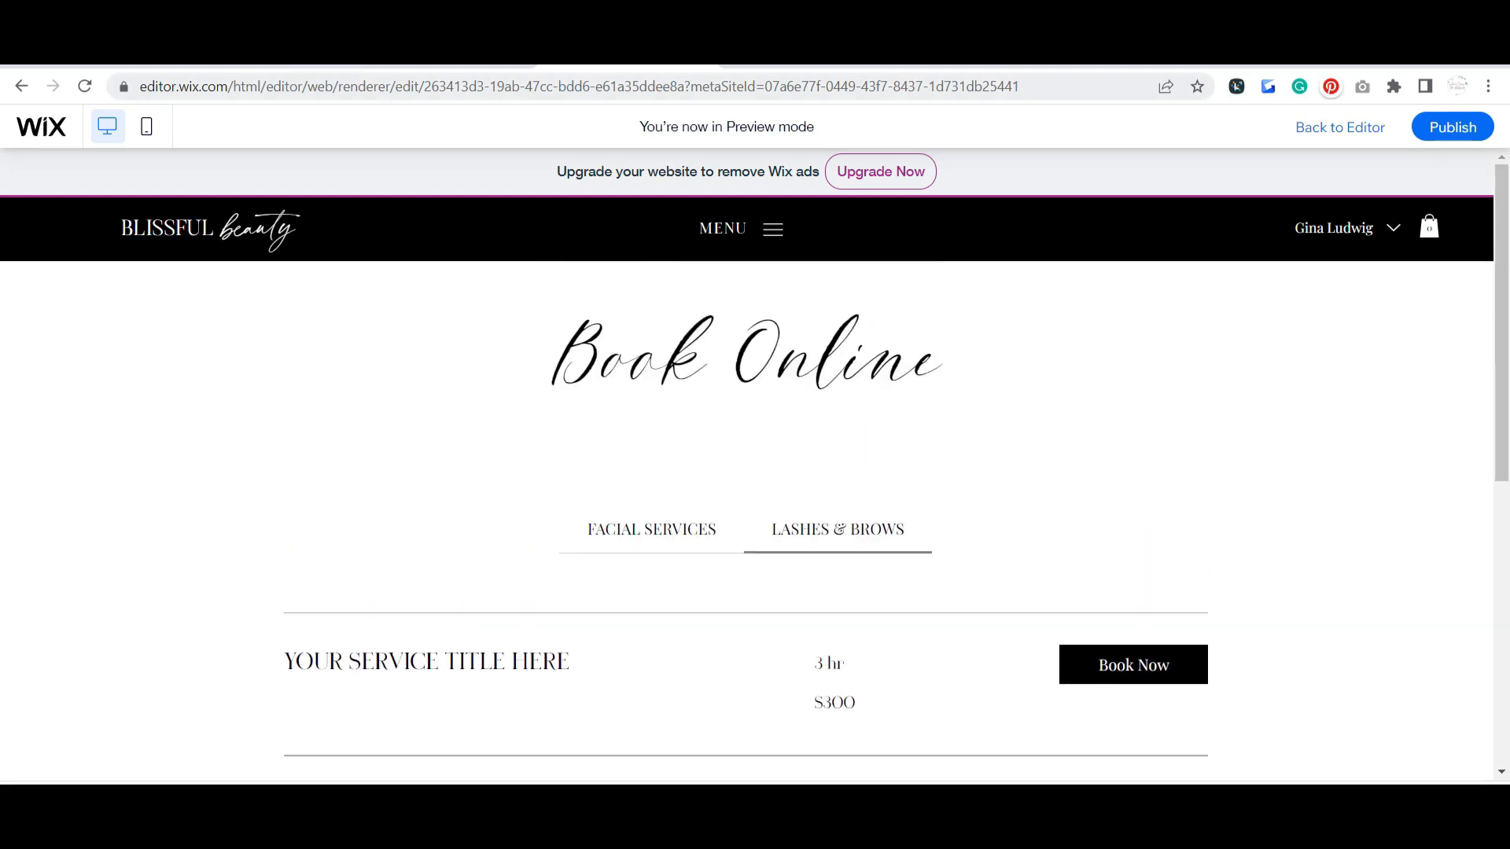
Return to the service form, read the explanation of client payment options and close the category list
{"action": "left_click", "coordinate": [474, 66]}
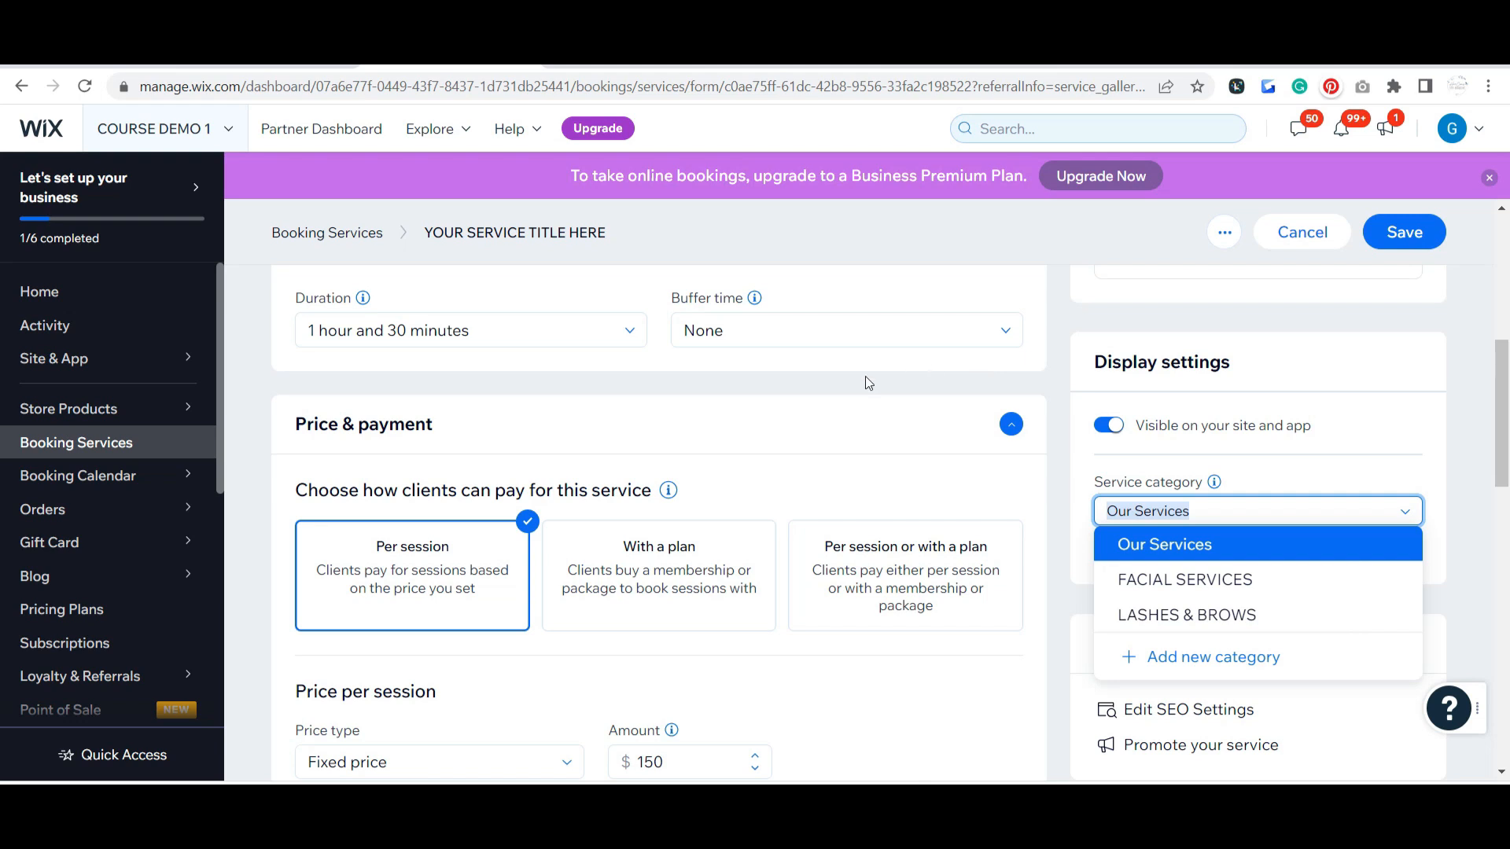
{"action": "scroll", "coordinate": [865, 383], "scroll_direction": "down", "scroll_amount": 1}
{"action": "mouse_move", "coordinate": [668, 391]}
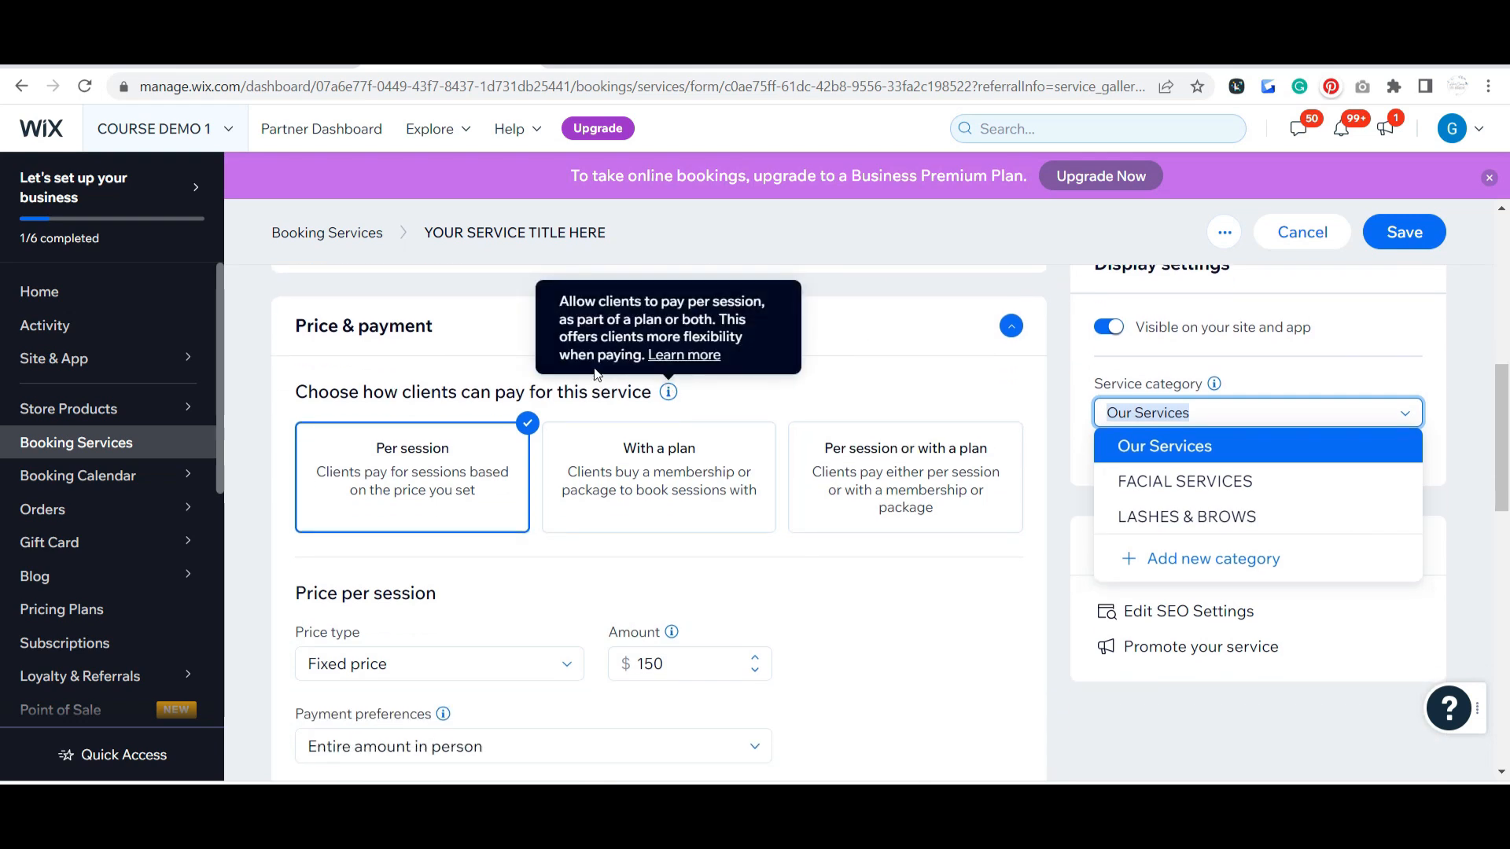
{"action": "left_click", "coordinate": [1447, 402]}
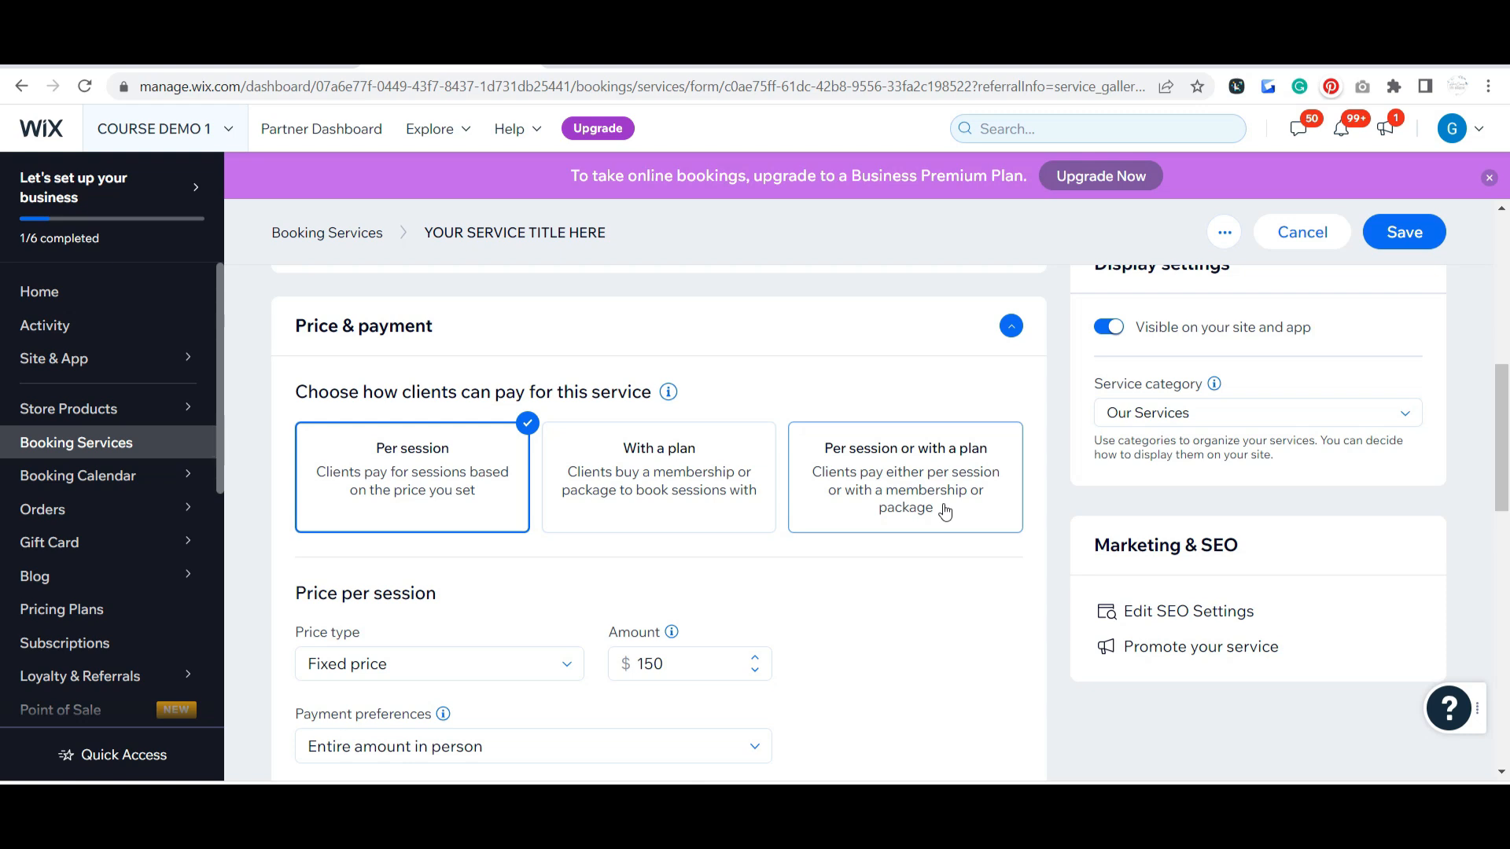
Examine the price type options and the amount field under the price per session
{"action": "scroll", "coordinate": [434, 468], "scroll_direction": "down", "scroll_amount": 1}
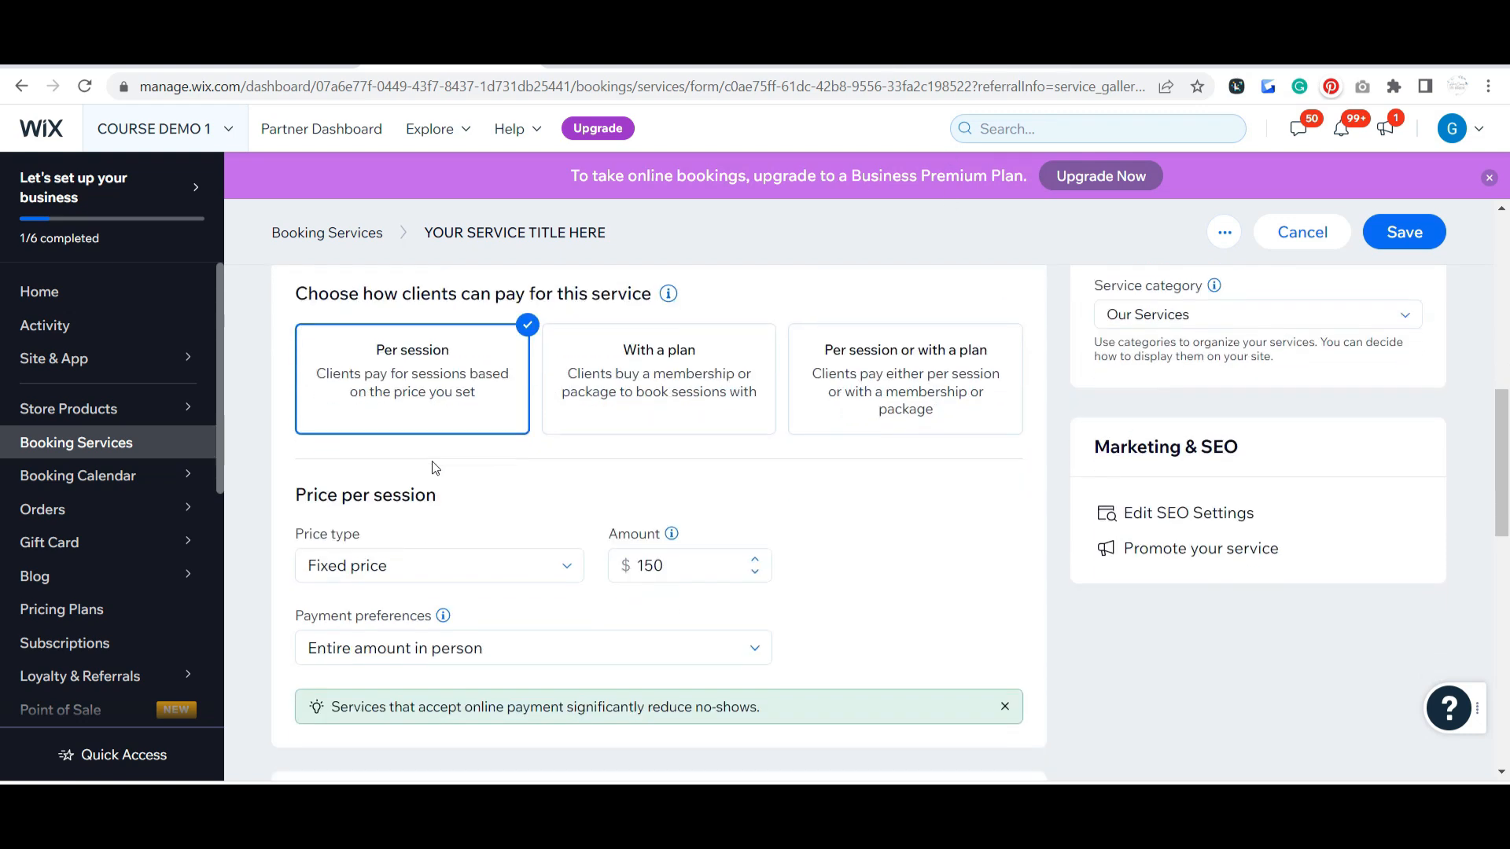
{"action": "scroll", "coordinate": [435, 468], "scroll_direction": "down", "scroll_amount": 1}
{"action": "left_click", "coordinate": [561, 473]}
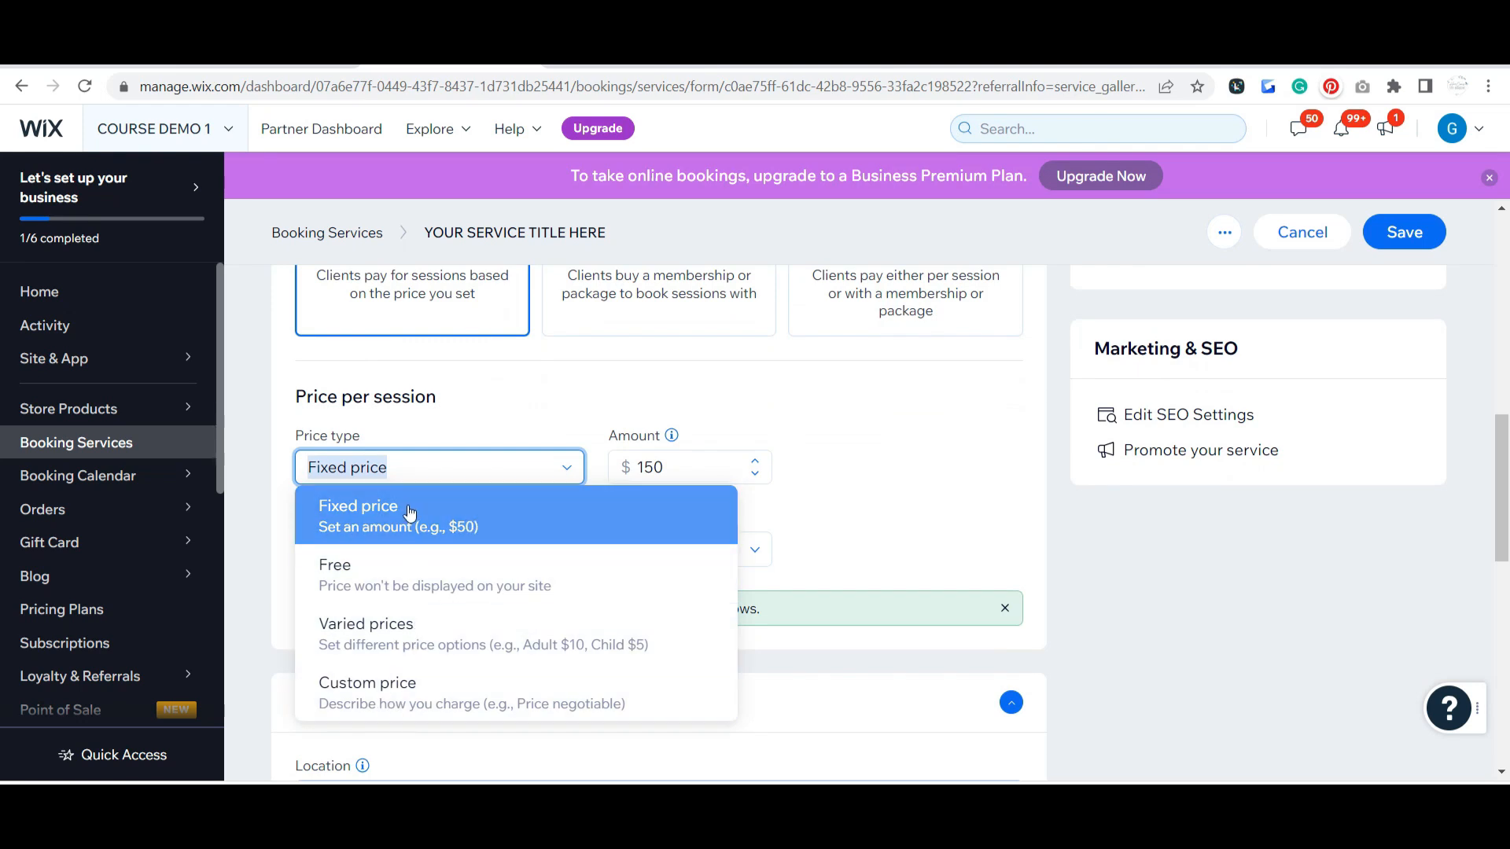
{"action": "left_click", "coordinate": [669, 459]}
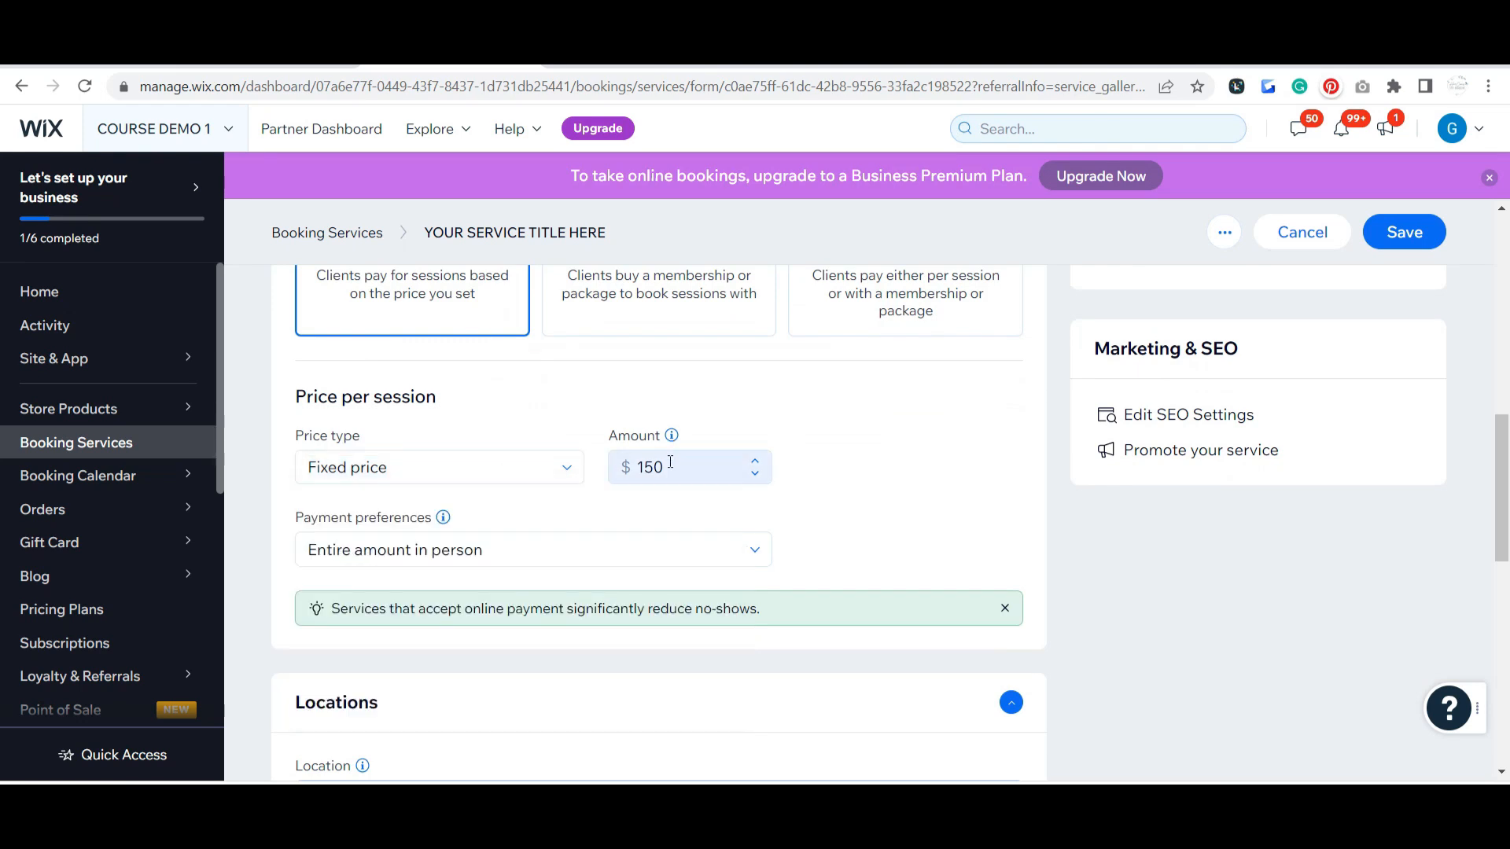
Examine the payment preference options for the session price and close the list
{"action": "scroll", "coordinate": [835, 462], "scroll_direction": "down", "scroll_amount": 1}
{"action": "left_click", "coordinate": [760, 462]}
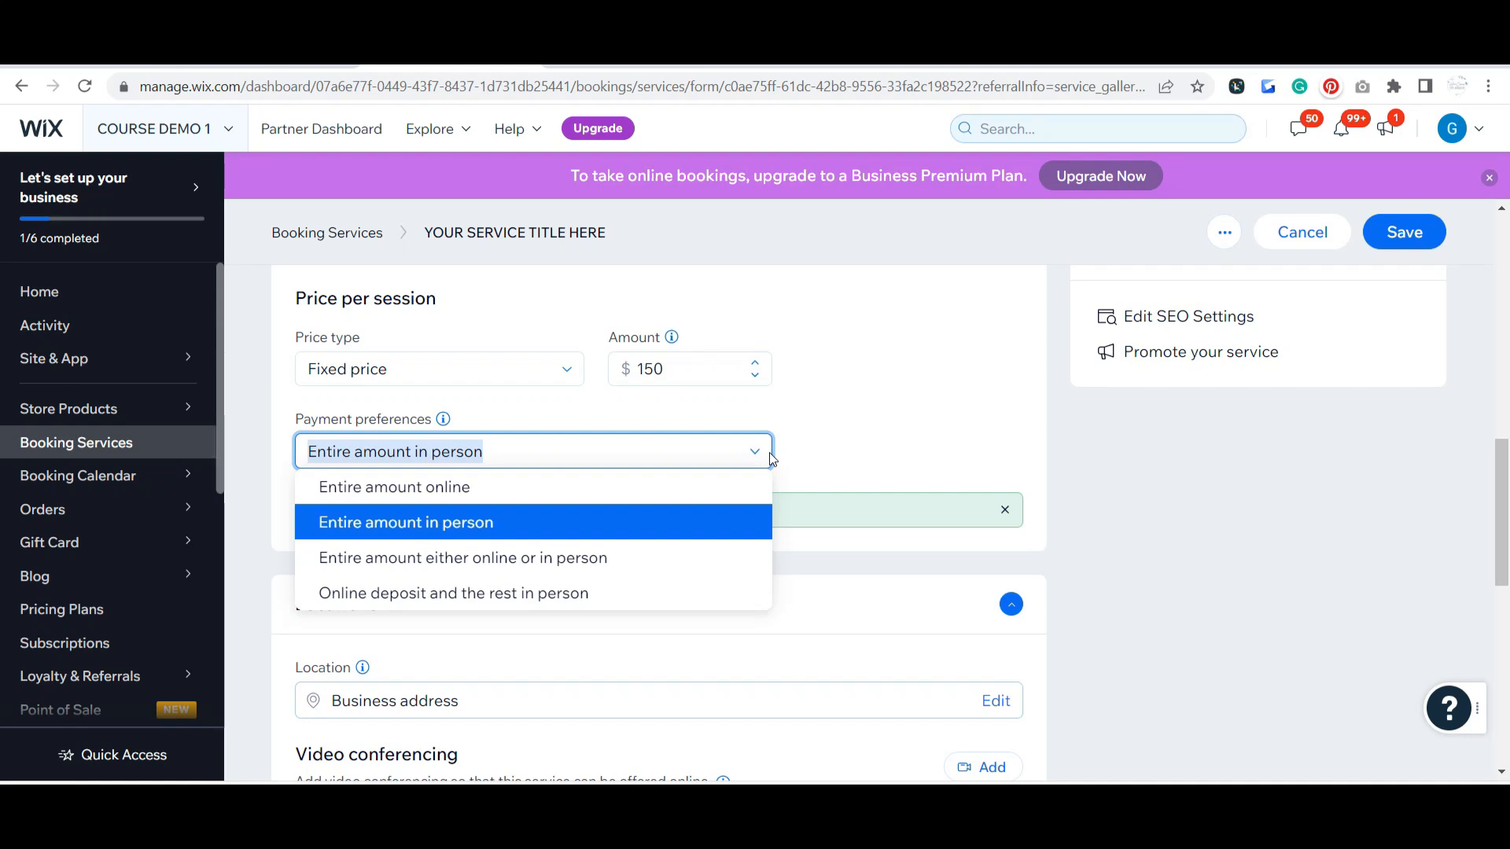
{"action": "left_click", "coordinate": [830, 454]}
Save the service to reach its location settings, try the Custom location option and cancel the selection
{"action": "scroll", "coordinate": [814, 436], "scroll_direction": "down", "scroll_amount": 3}
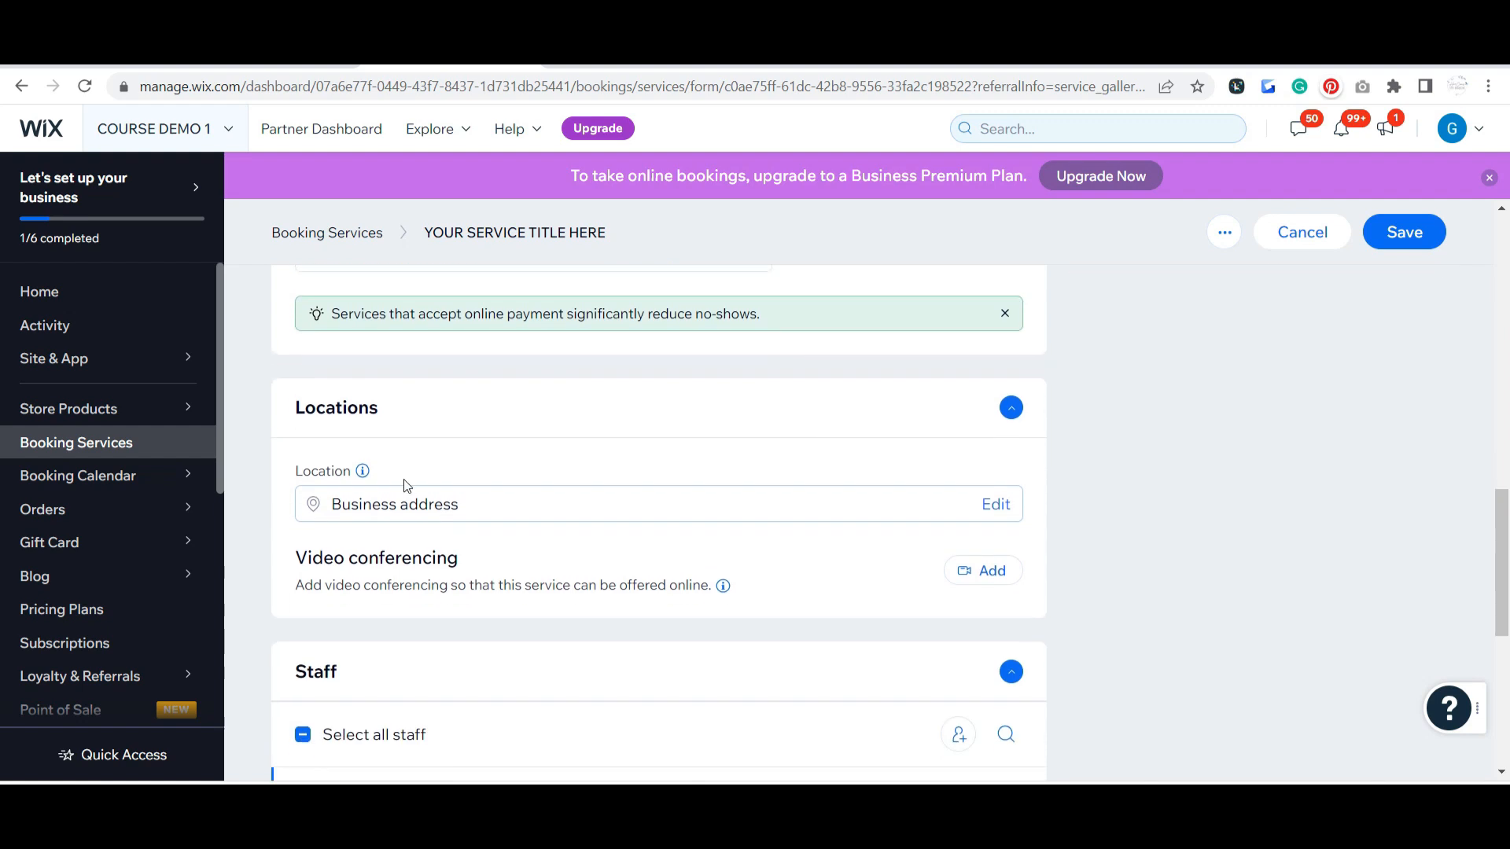
{"action": "left_click", "coordinate": [1000, 506]}
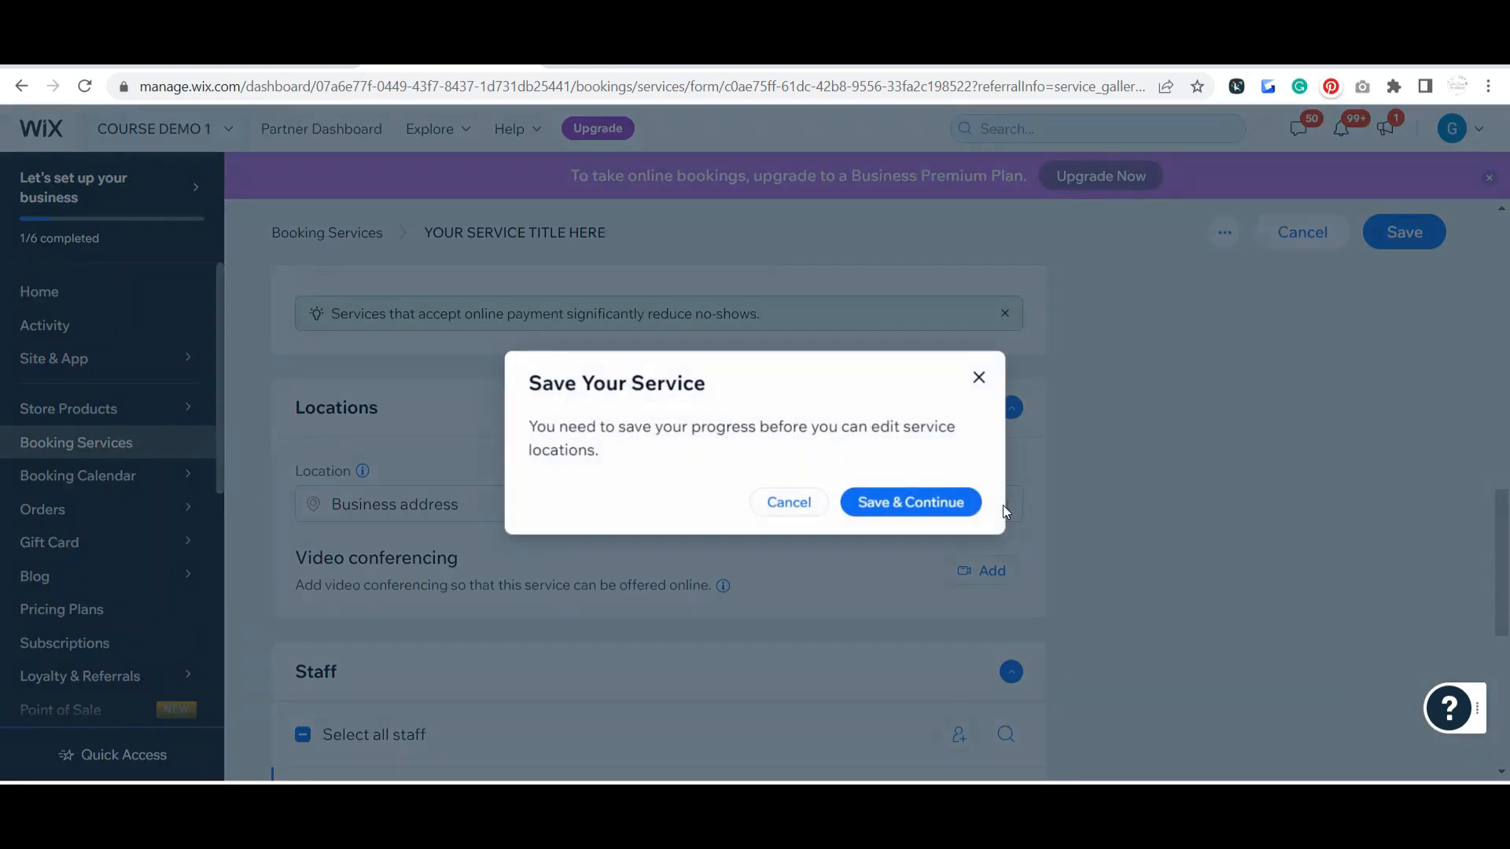
{"action": "left_click", "coordinate": [906, 500]}
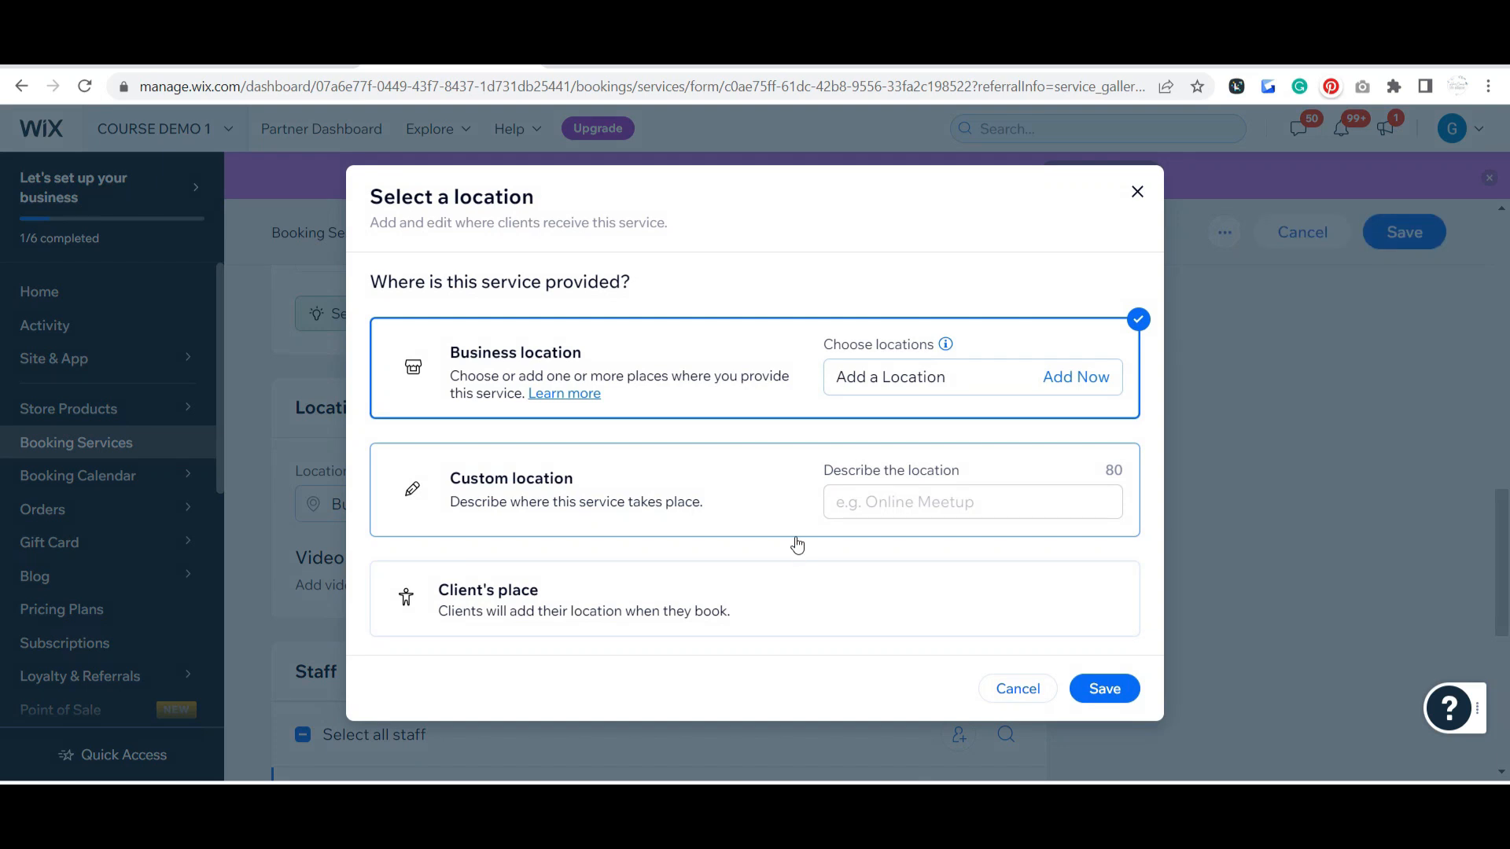
{"action": "left_click", "coordinate": [565, 502]}
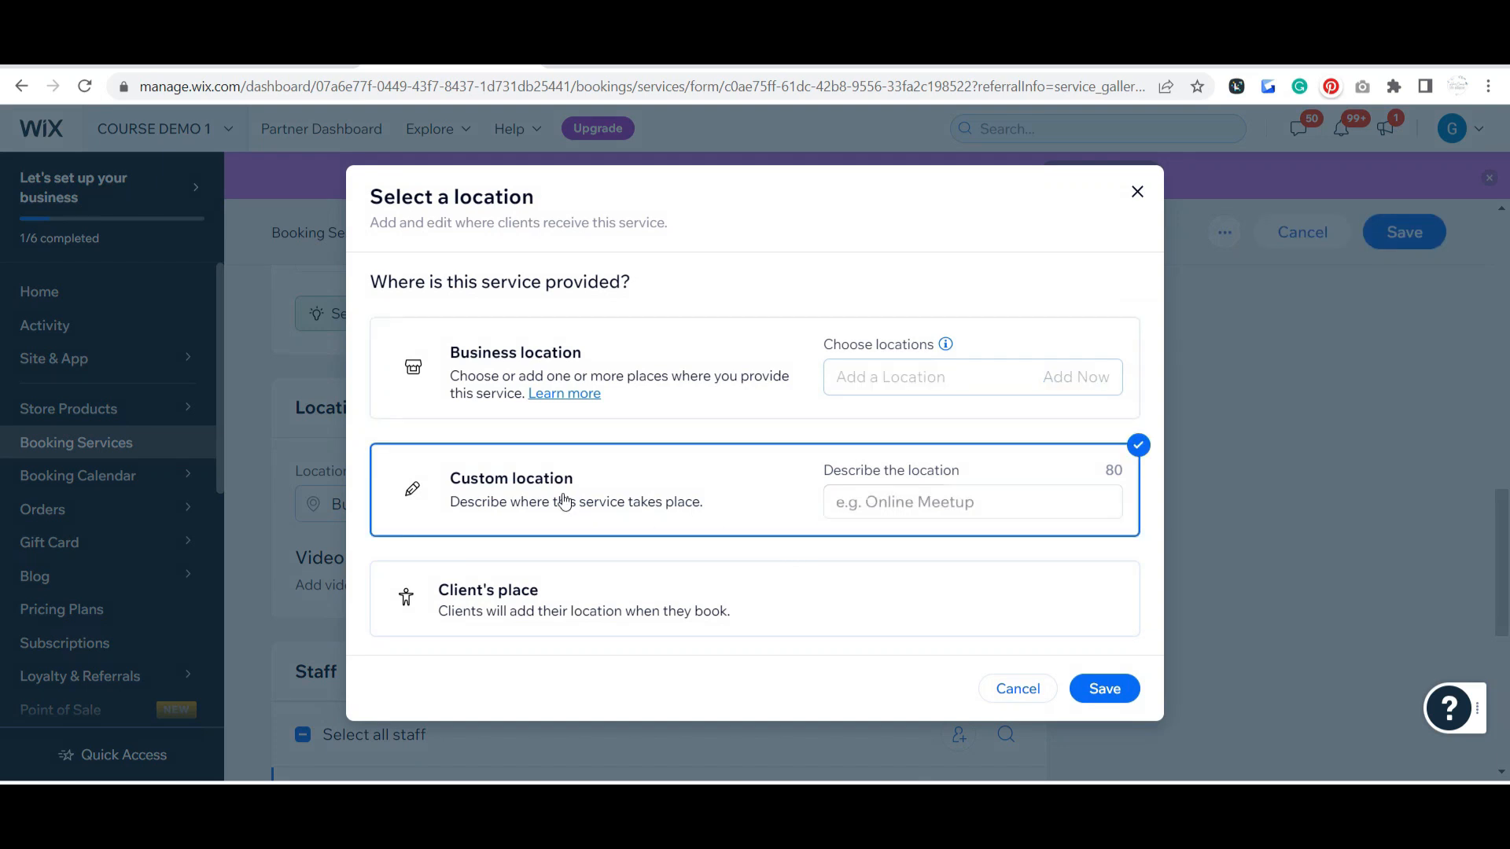
{"action": "left_click", "coordinate": [875, 501]}
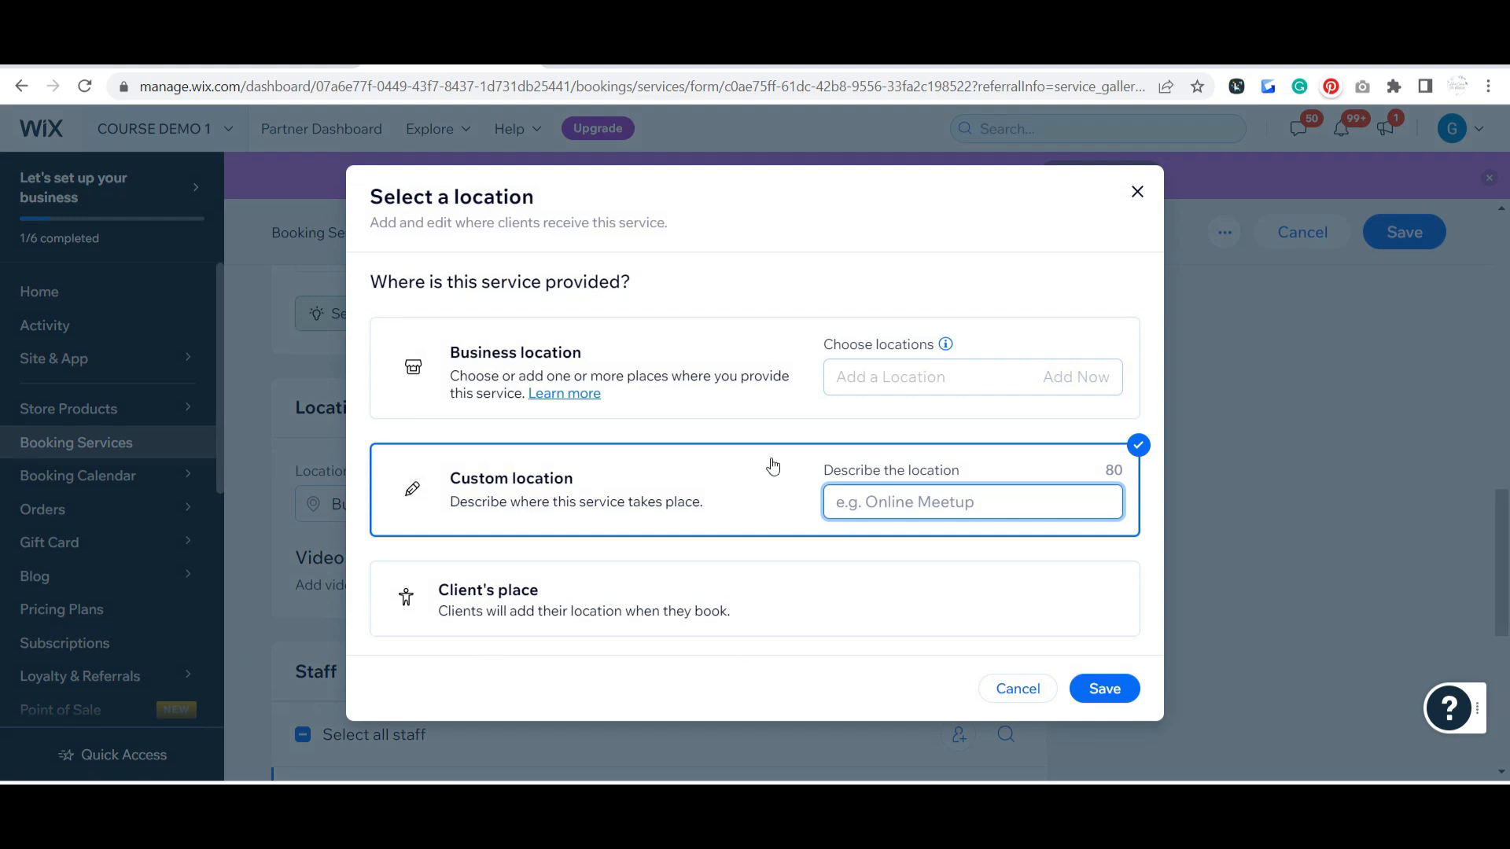
{"action": "left_click", "coordinate": [1018, 690]}
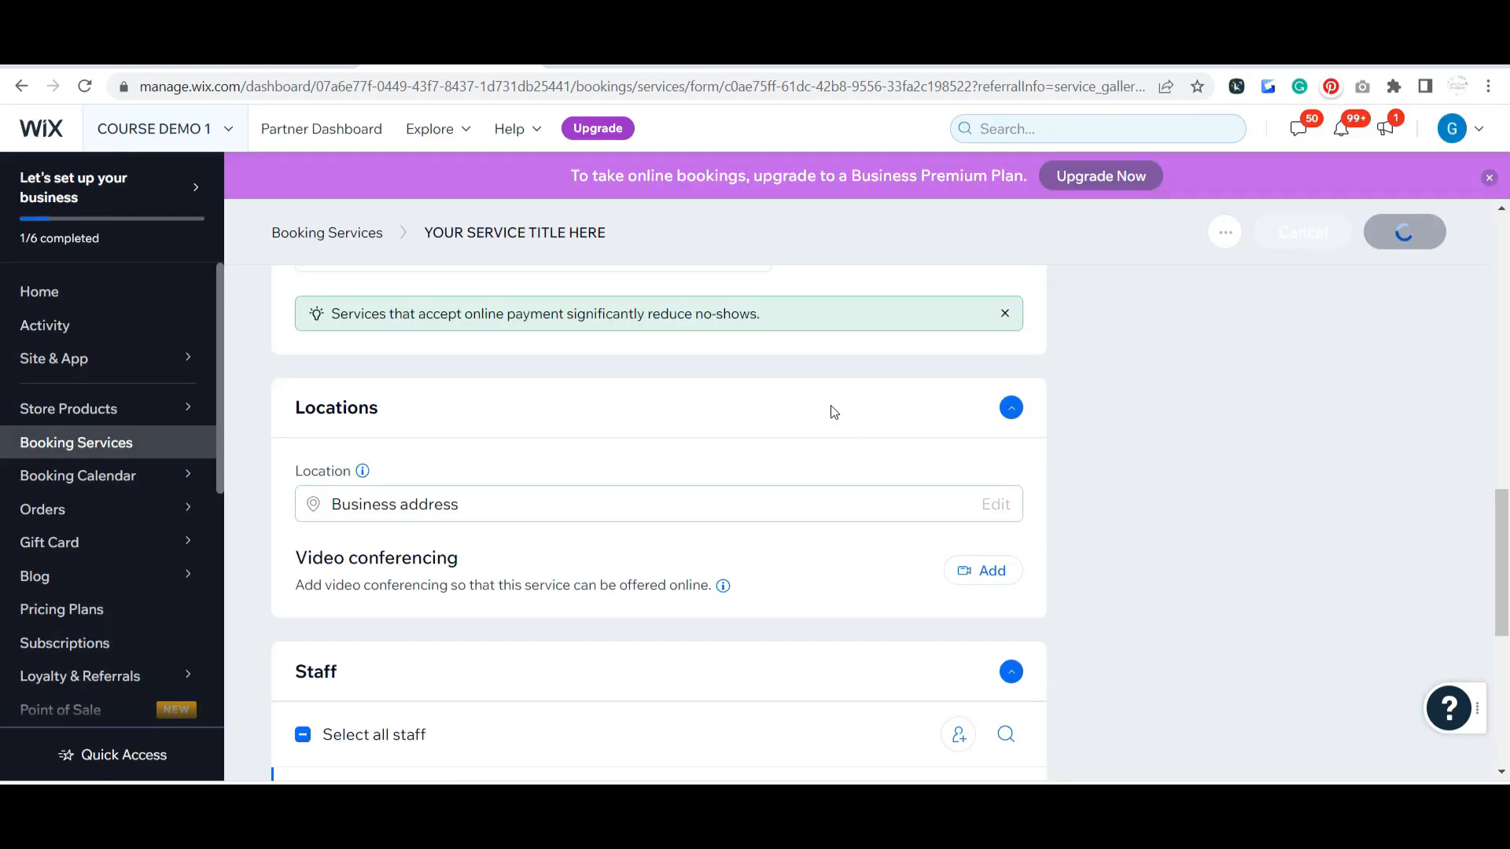
Try selecting and deselecting the two staff members for the service, ending with the first one selected
{"action": "scroll", "coordinate": [830, 411], "scroll_direction": "down", "scroll_amount": 2}
{"action": "scroll", "coordinate": [825, 412], "scroll_direction": "down", "scroll_amount": 1}
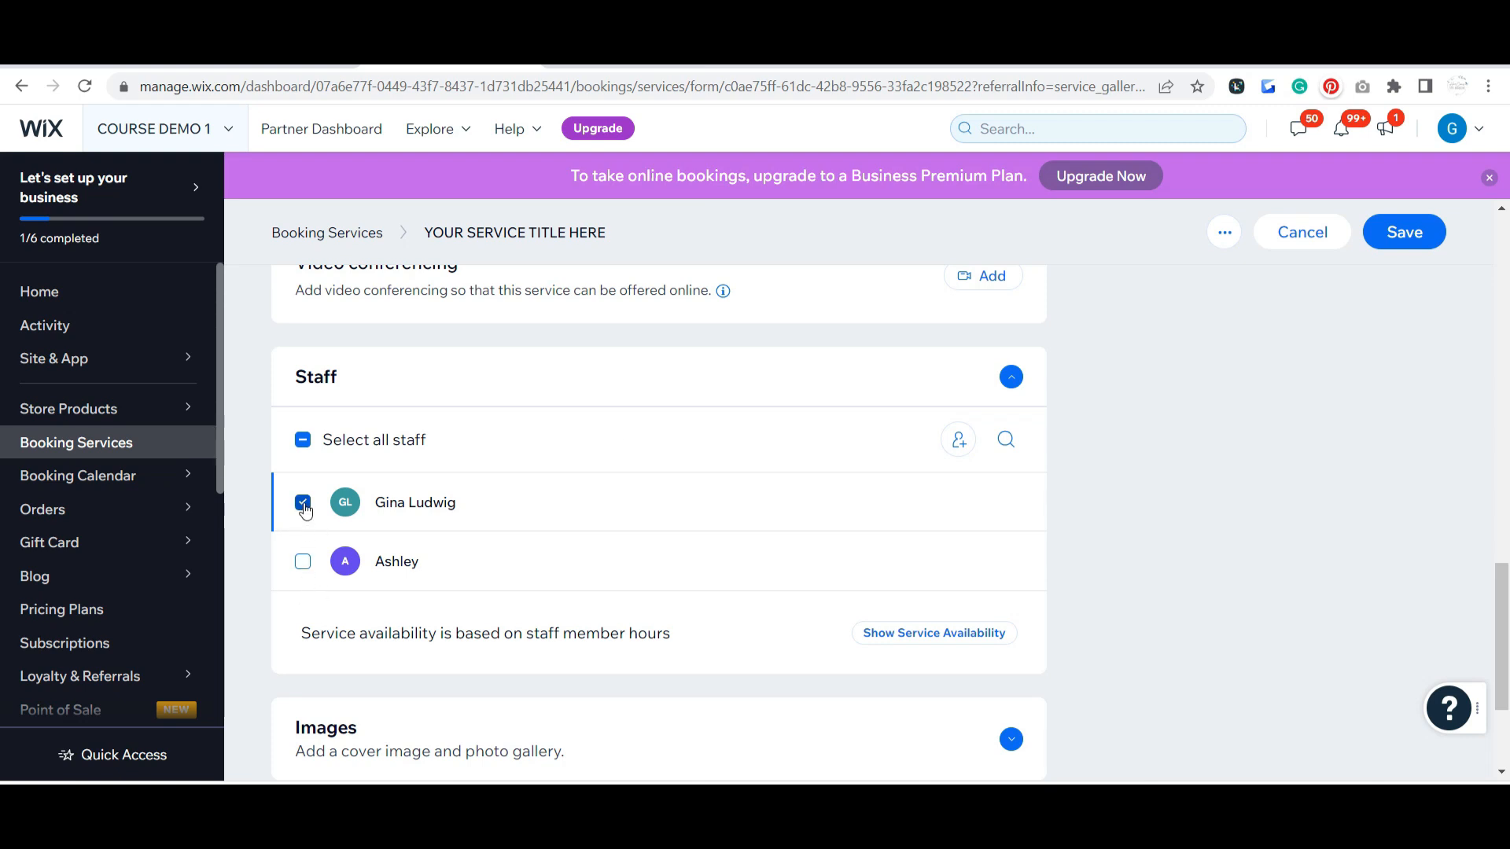
{"action": "left_click", "coordinate": [304, 563]}
{"action": "left_click", "coordinate": [305, 503]}
{"action": "left_click", "coordinate": [305, 564]}
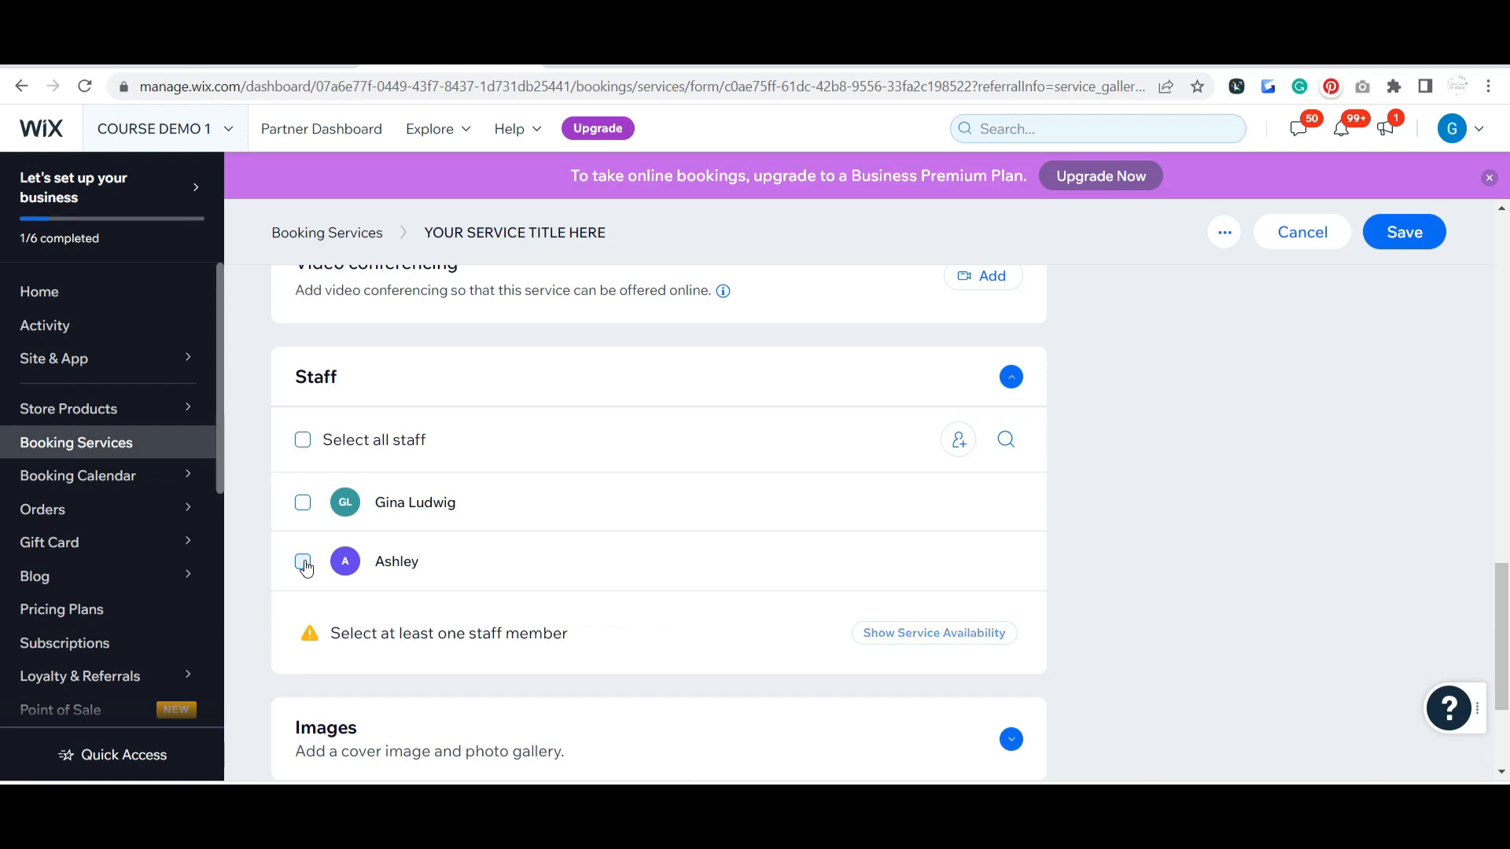
{"action": "left_click", "coordinate": [304, 505]}
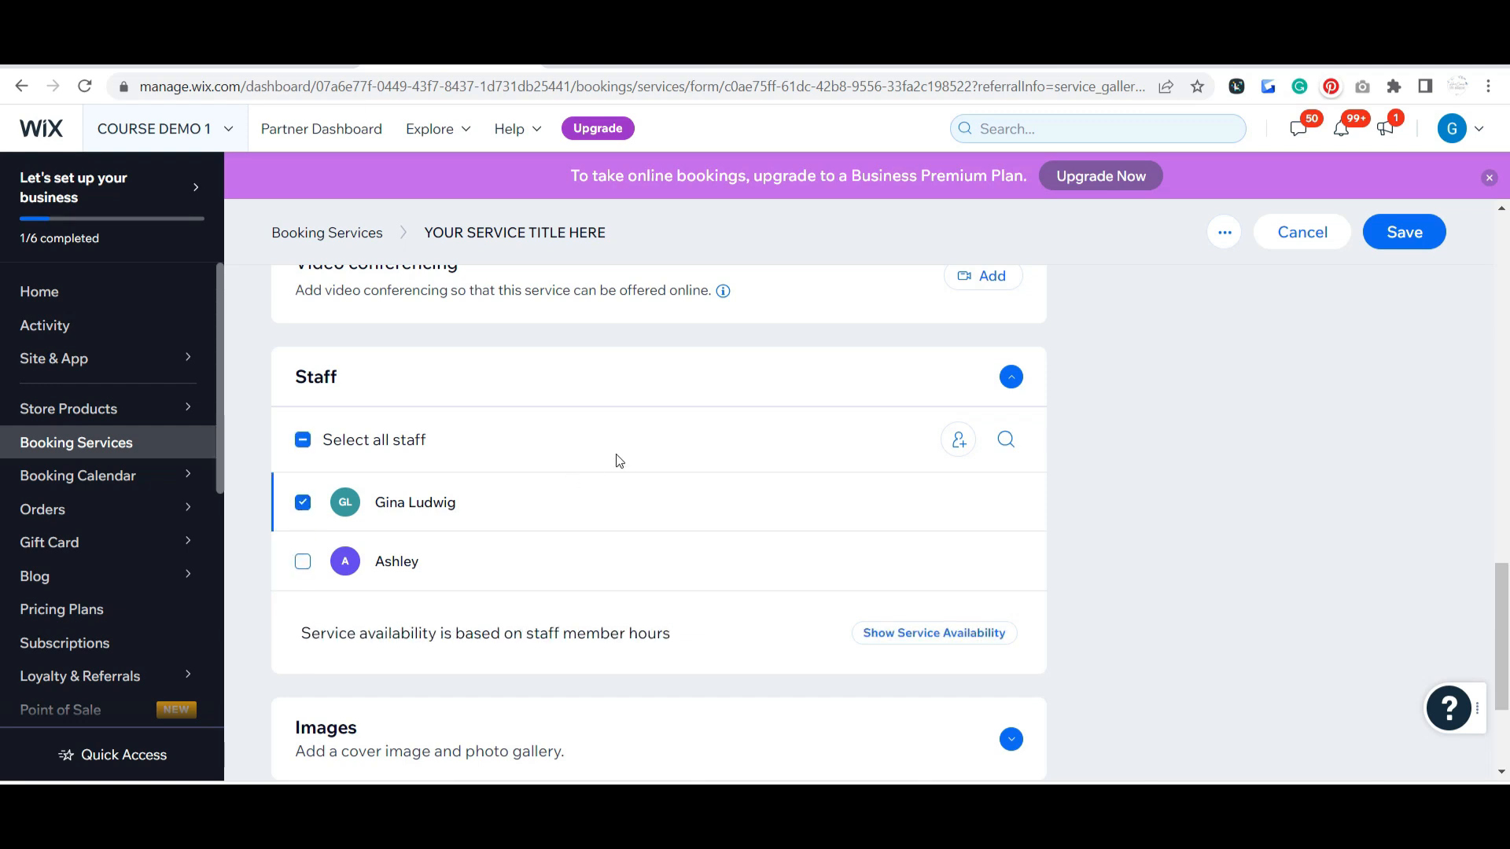
Expand the service's Images section and look over the cover image and service gallery areas
{"action": "scroll", "coordinate": [629, 454], "scroll_direction": "down", "scroll_amount": 3}
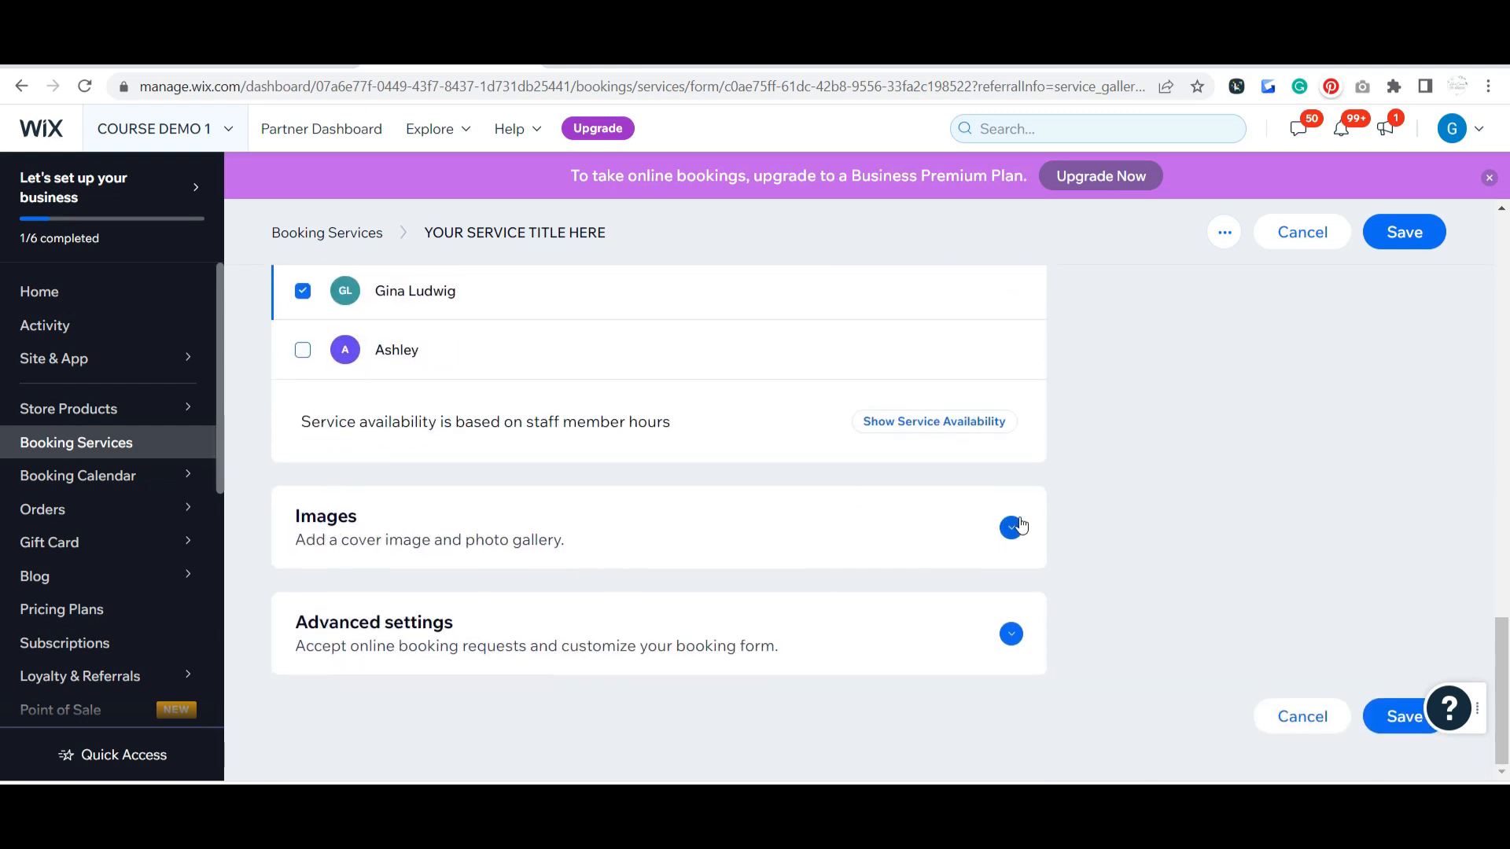
{"action": "left_click", "coordinate": [1012, 517]}
{"action": "scroll", "coordinate": [1229, 441], "scroll_direction": "down", "scroll_amount": 4}
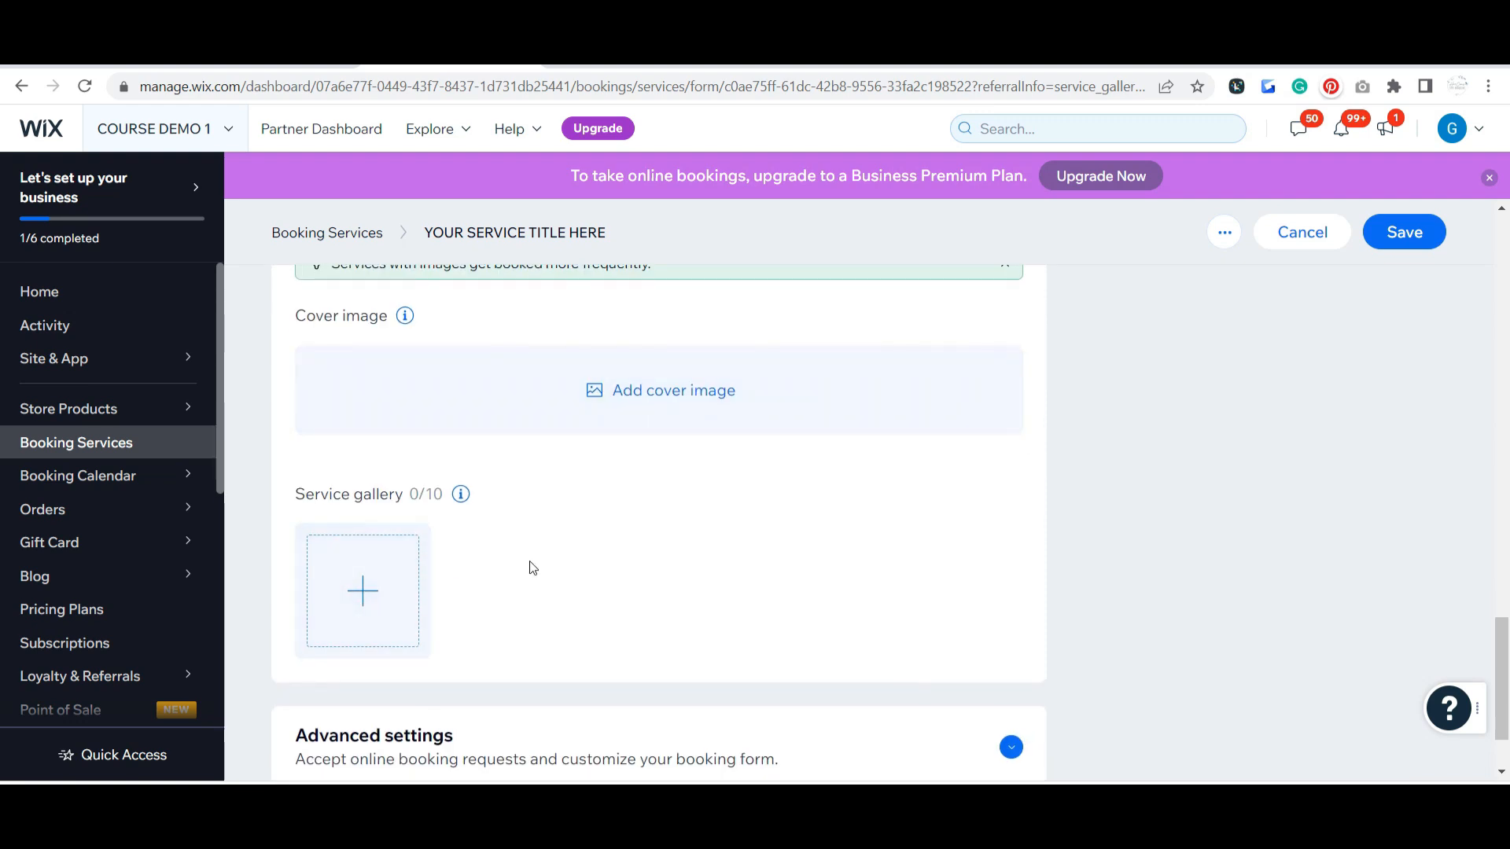
{"action": "scroll", "coordinate": [672, 534], "scroll_direction": "down", "scroll_amount": 2}
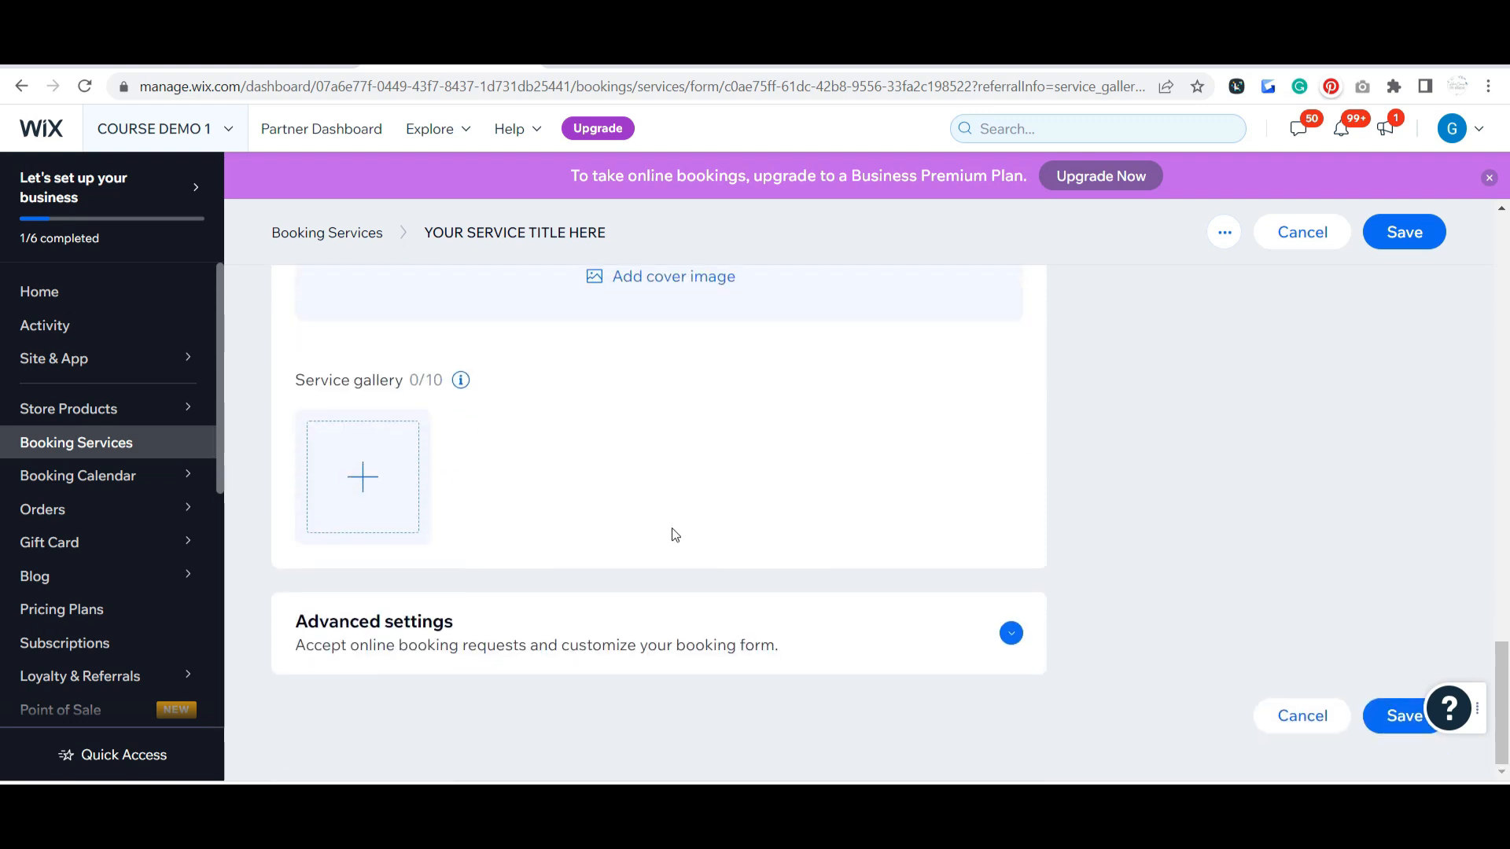
Expand the Advanced settings and review the online booking preferences and booking form options
{"action": "left_click", "coordinate": [1011, 632]}
{"action": "scroll", "coordinate": [1139, 450], "scroll_direction": "down", "scroll_amount": 4}
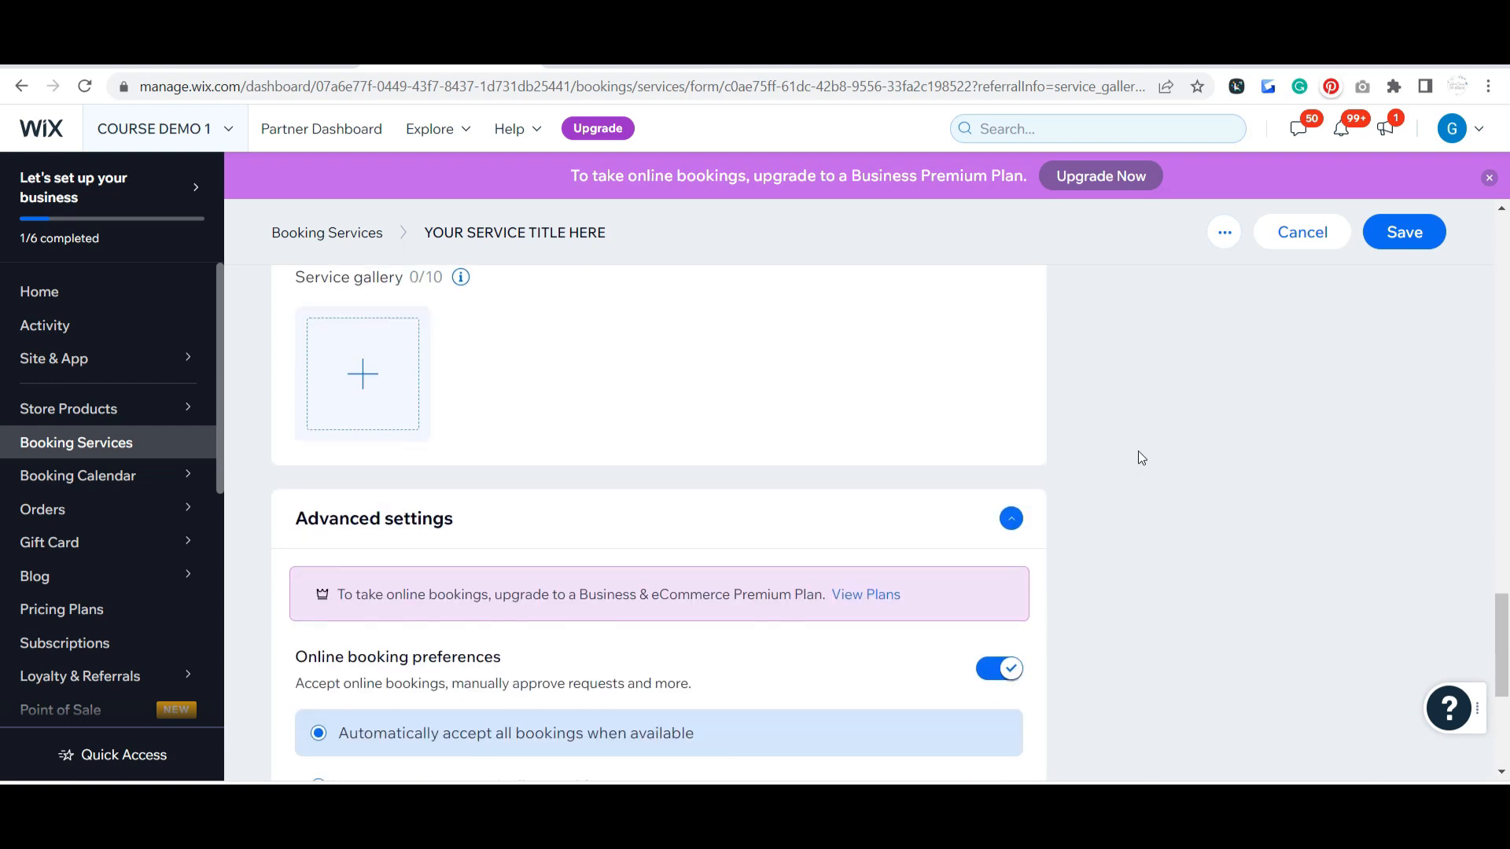
{"action": "scroll", "coordinate": [1139, 451], "scroll_direction": "down", "scroll_amount": 1}
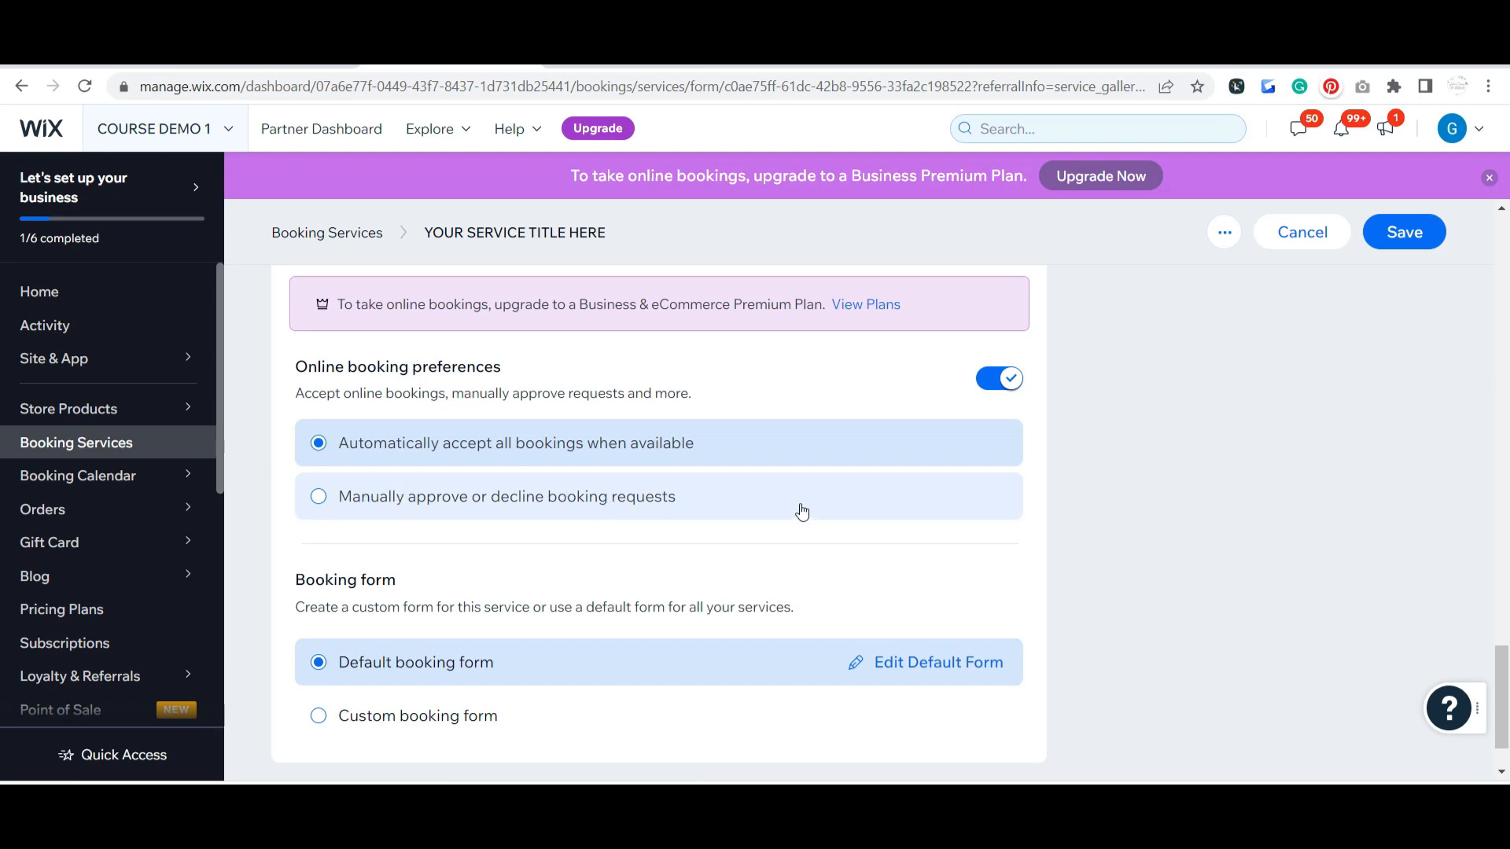
{"action": "scroll", "coordinate": [799, 512], "scroll_direction": "down", "scroll_amount": 1}
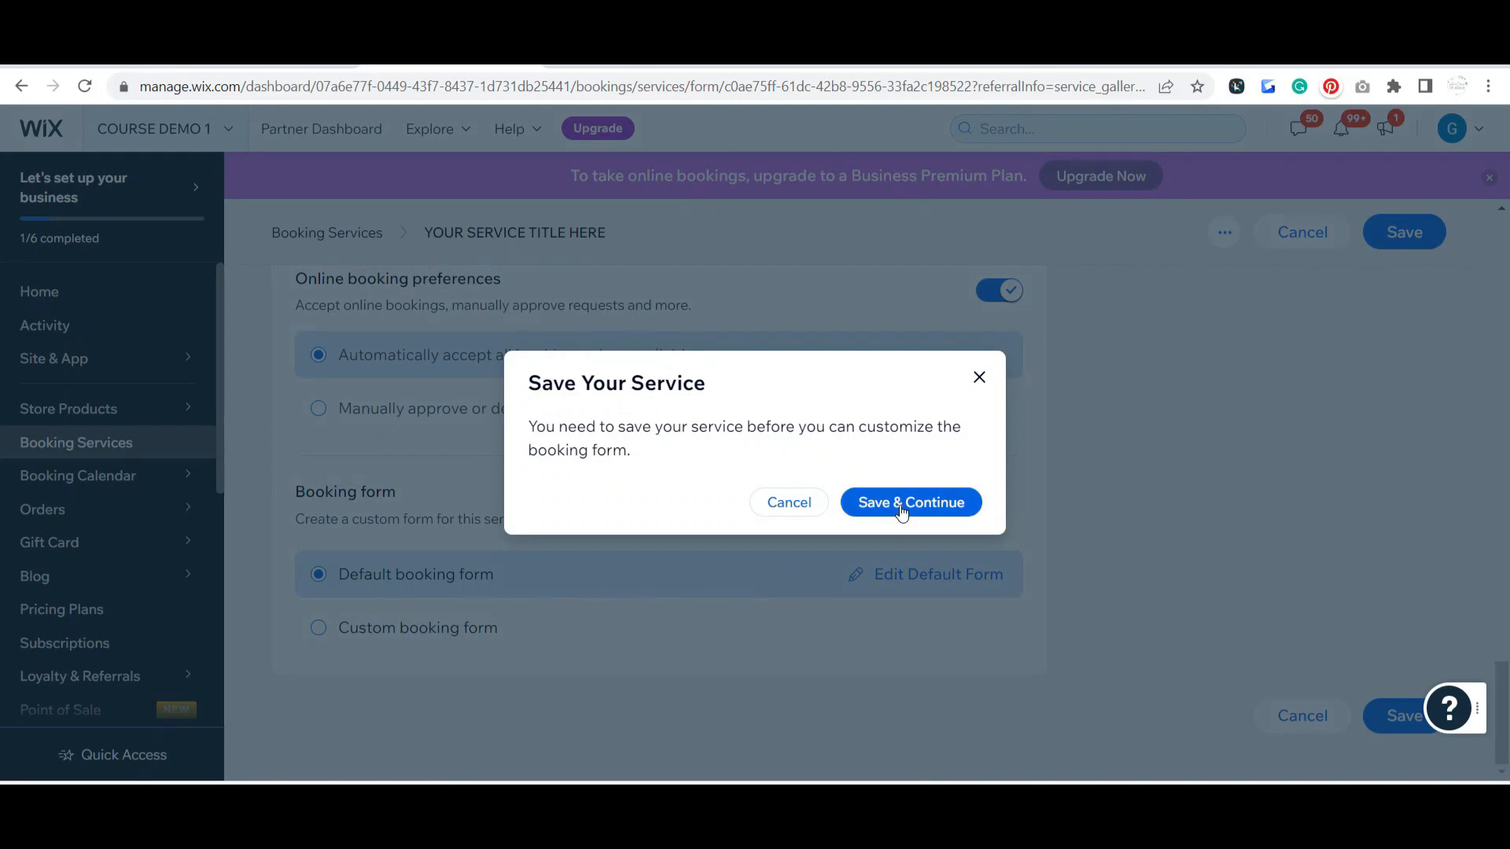
Save the service to open its custom booking form, review the form fields and cancel out of the form
{"action": "left_click", "coordinate": [903, 508]}
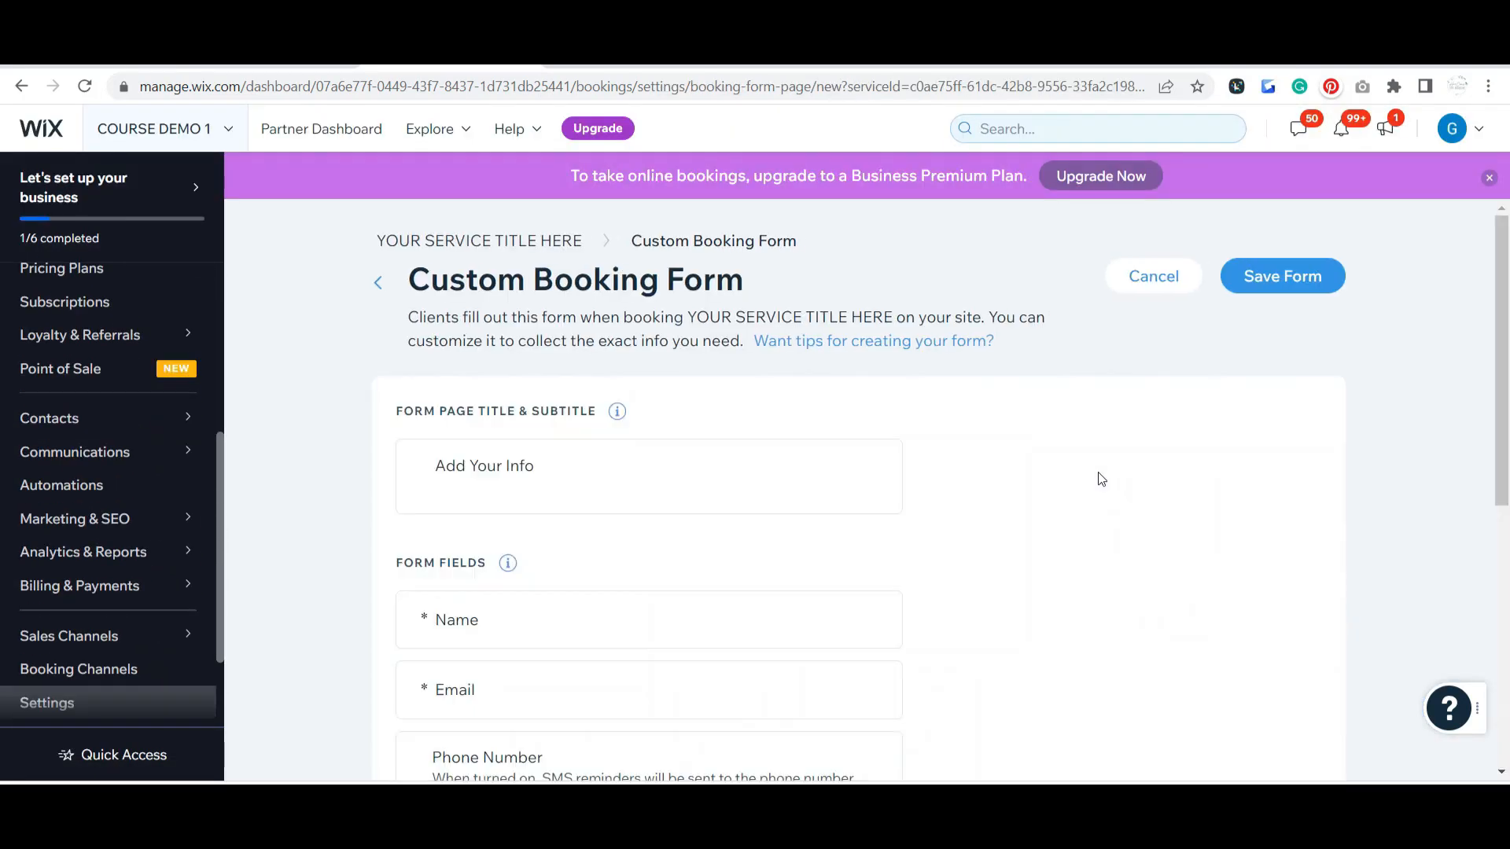
{"action": "scroll", "coordinate": [1069, 477], "scroll_direction": "down", "scroll_amount": 6}
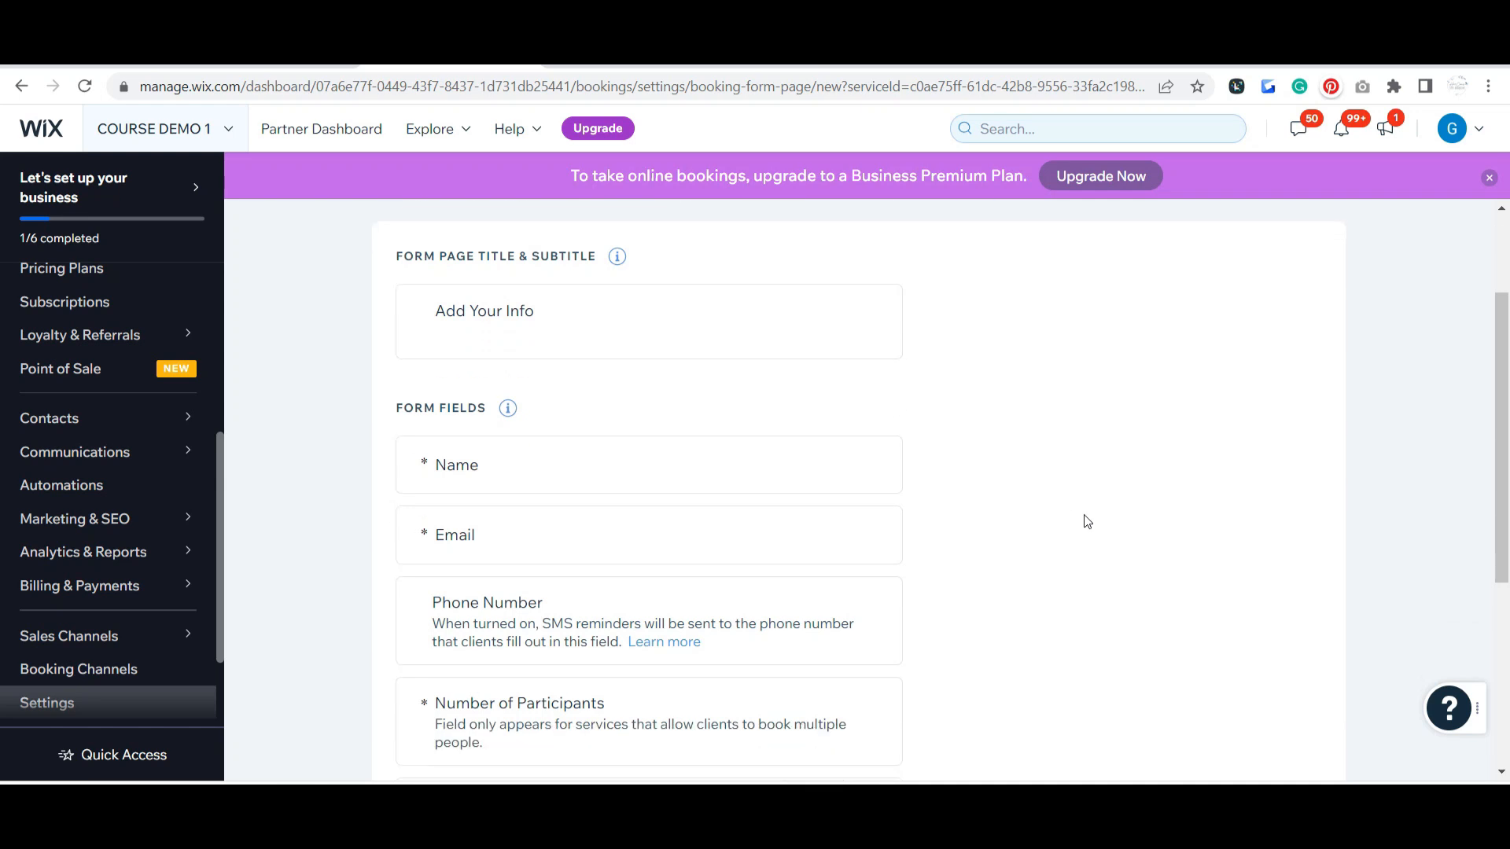
{"action": "scroll", "coordinate": [1085, 521], "scroll_direction": "up", "scroll_amount": 6}
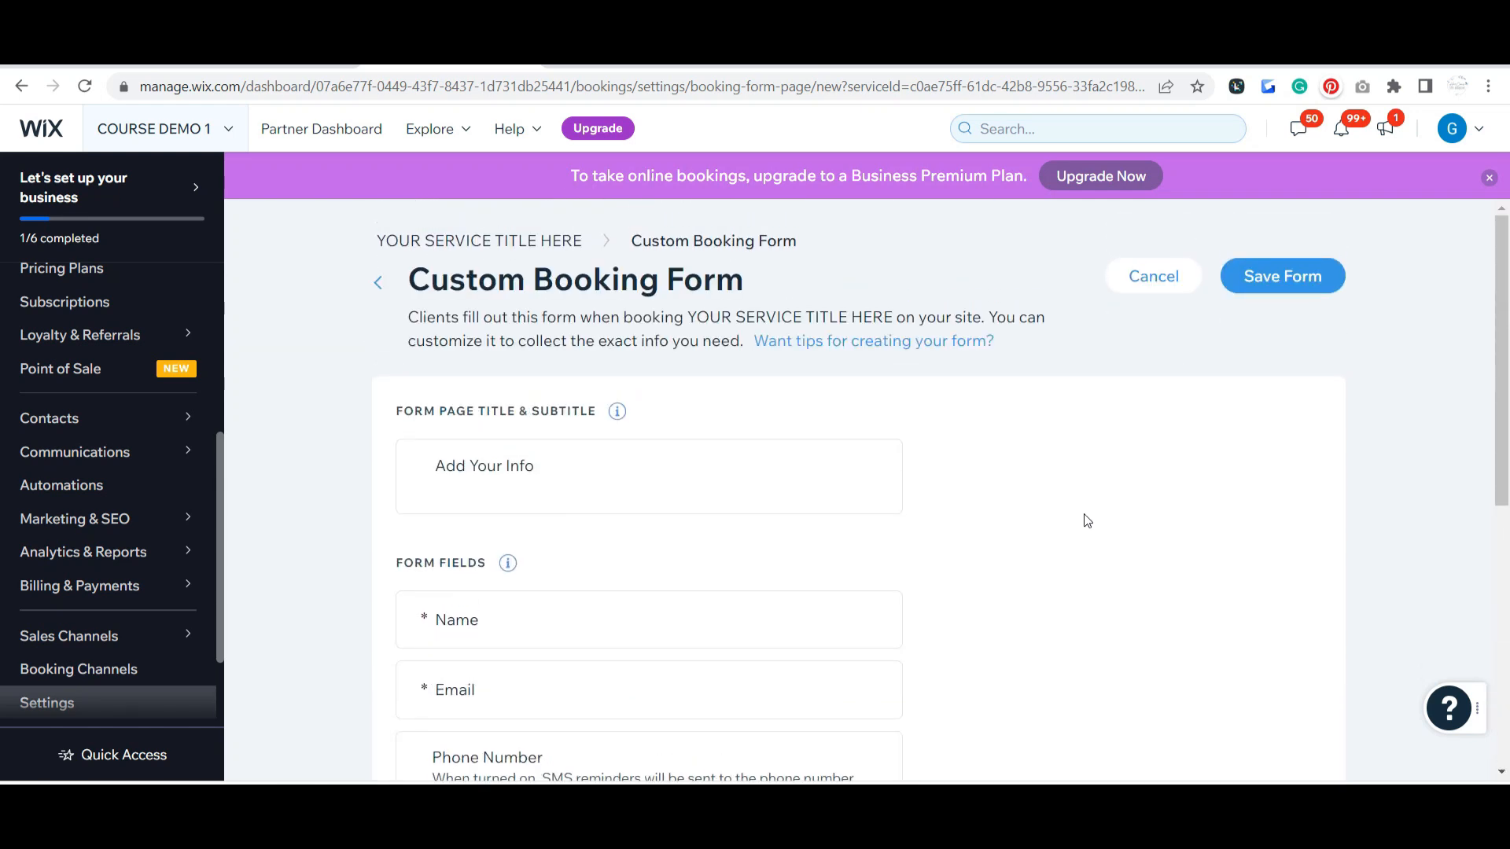
{"action": "scroll", "coordinate": [1087, 520], "scroll_direction": "down", "scroll_amount": 3}
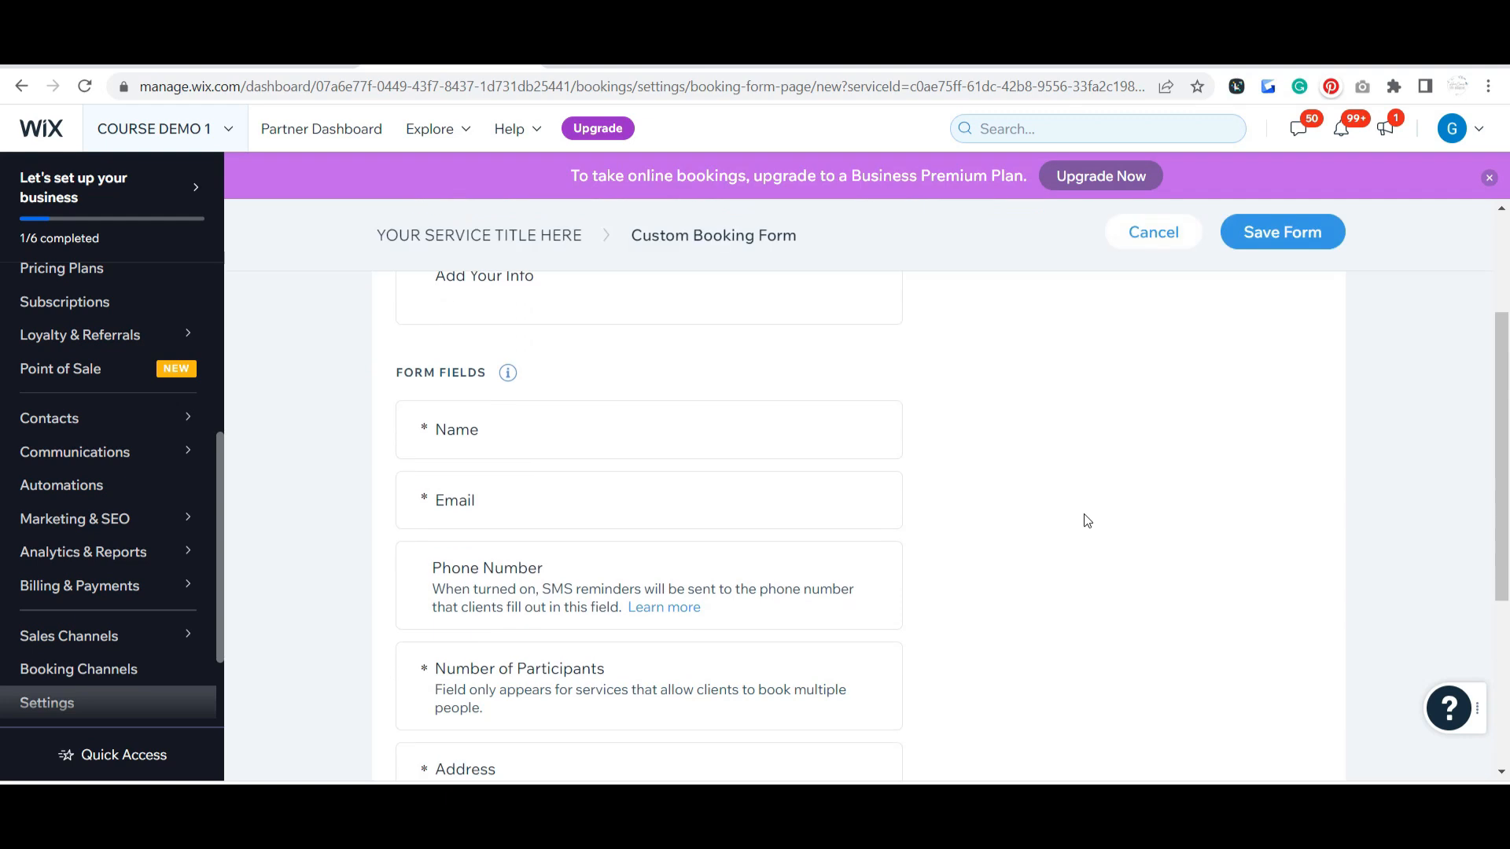
{"action": "scroll", "coordinate": [1087, 521], "scroll_direction": "up", "scroll_amount": 3}
{"action": "scroll", "coordinate": [1087, 520], "scroll_direction": "down", "scroll_amount": 6}
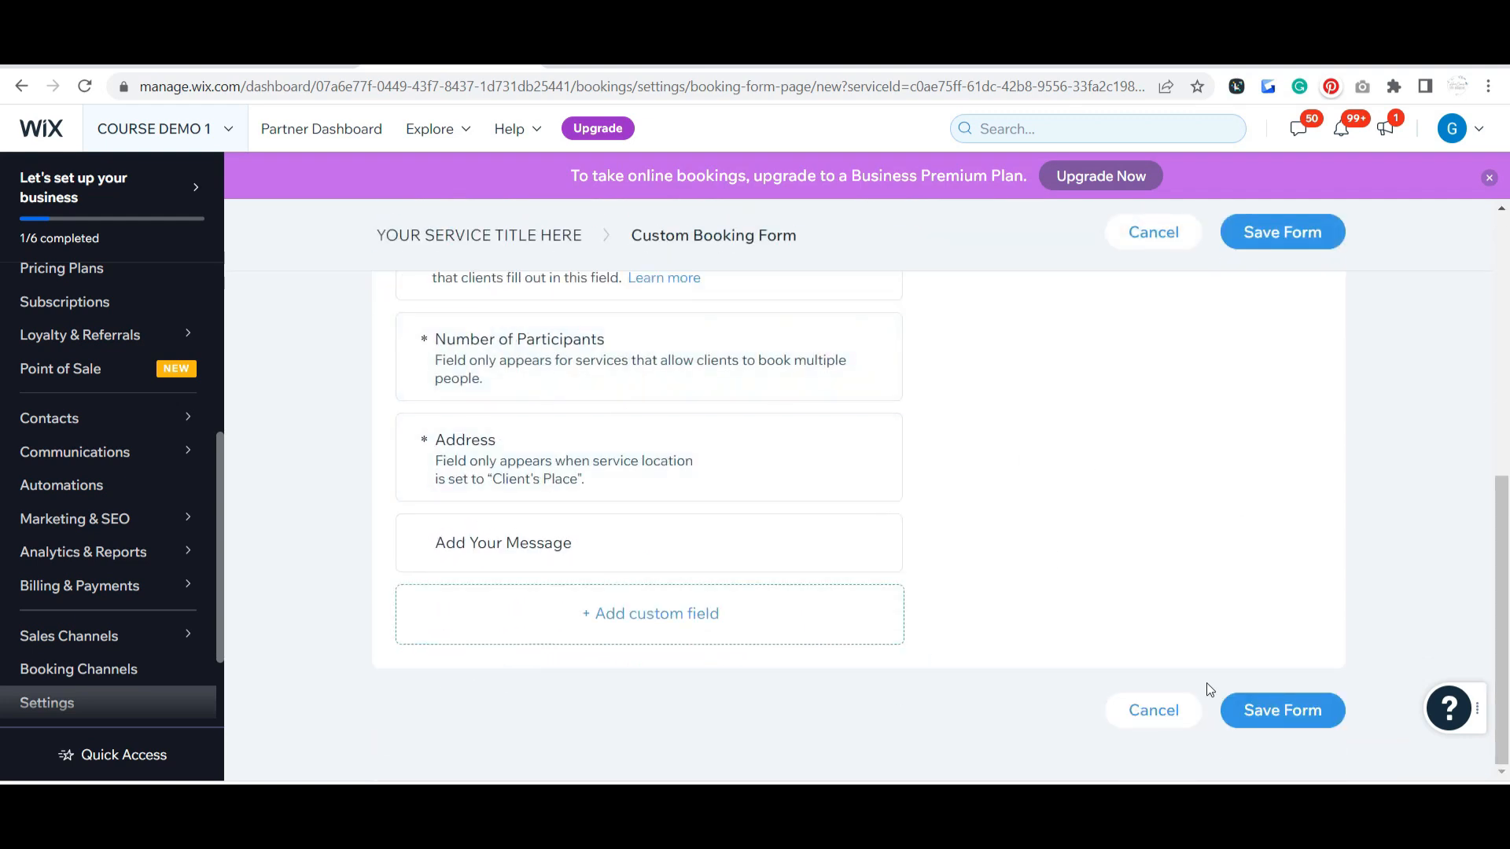
{"action": "left_click", "coordinate": [1153, 719]}
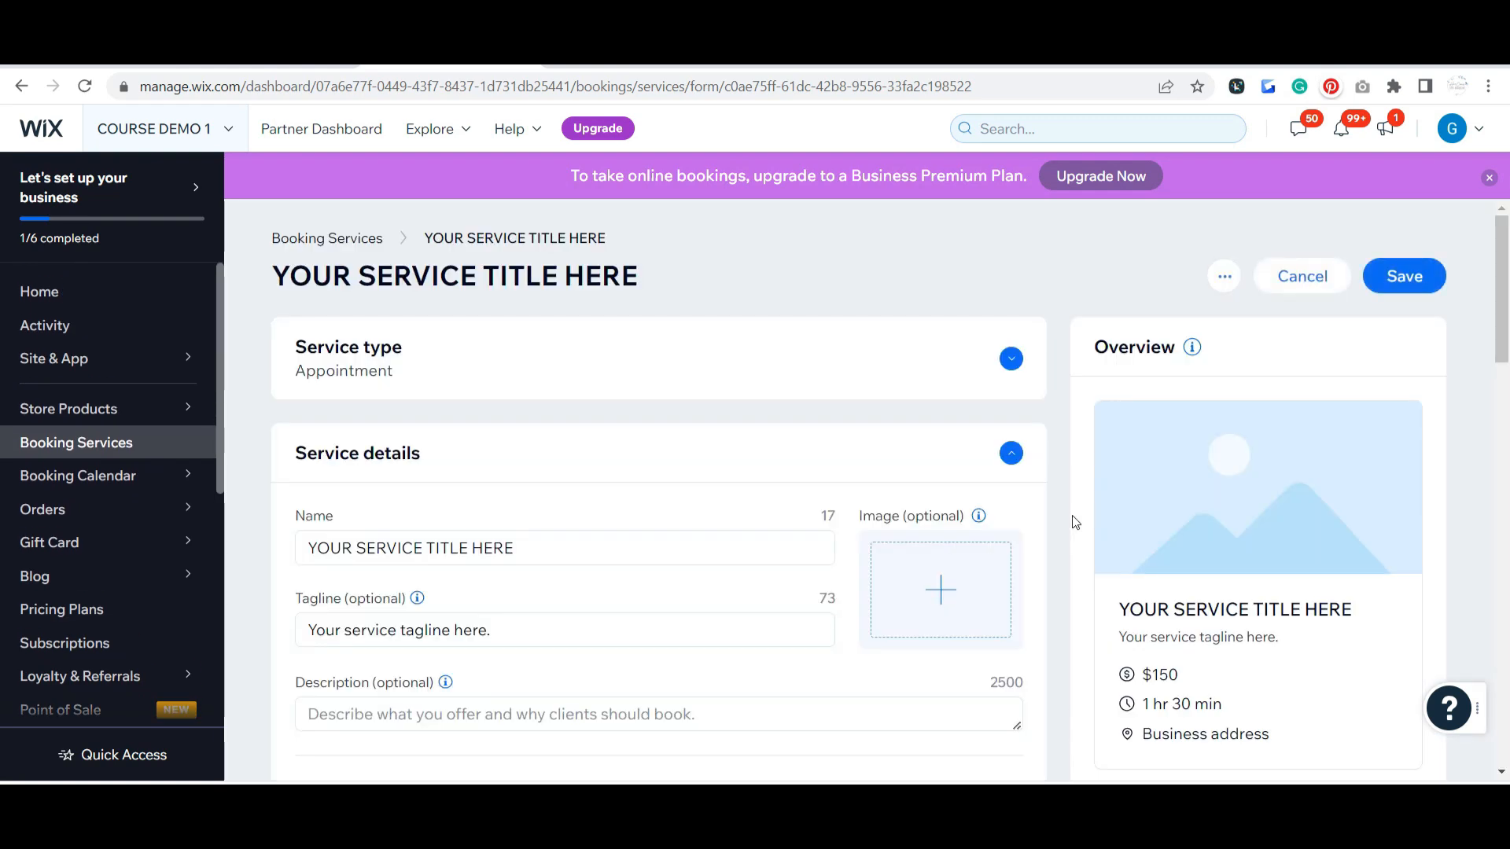
Examine the service's basic SEO settings and close them
{"action": "scroll", "coordinate": [1233, 478], "scroll_direction": "down", "scroll_amount": 8}
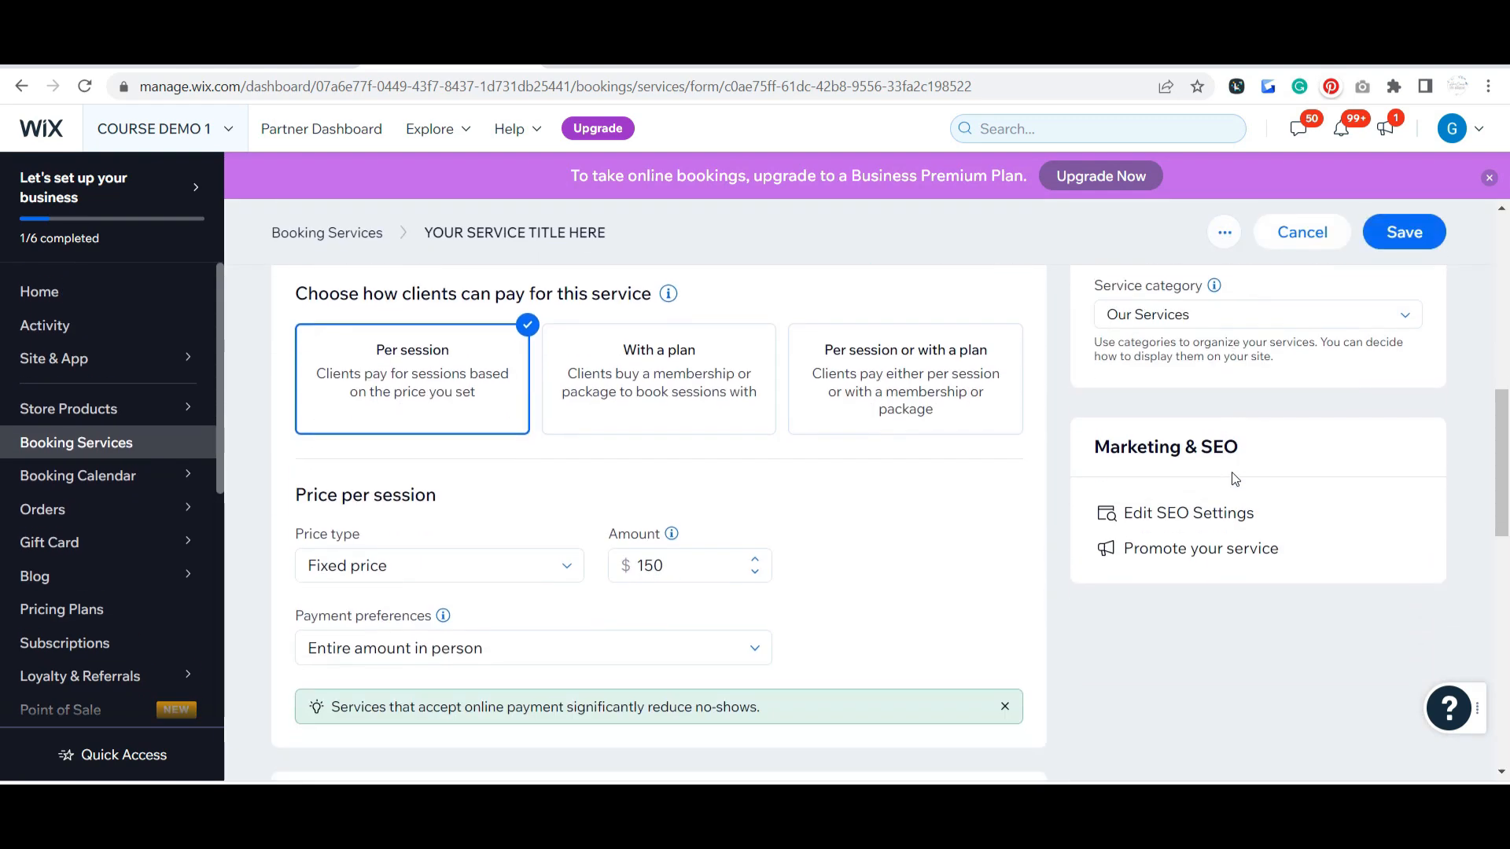
{"action": "left_click", "coordinate": [1208, 515]}
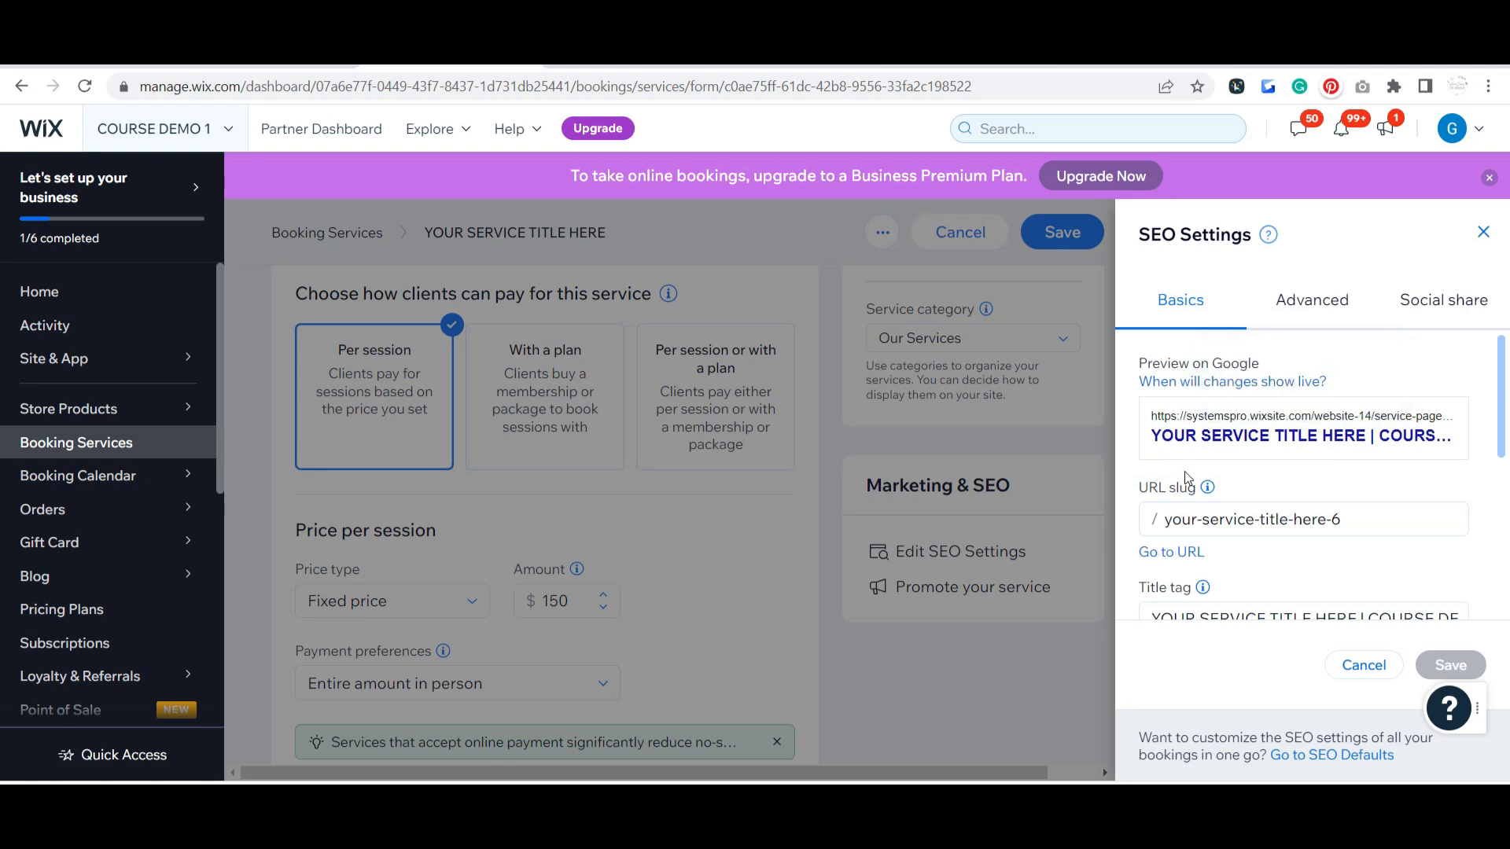
{"action": "left_click", "coordinate": [1484, 234]}
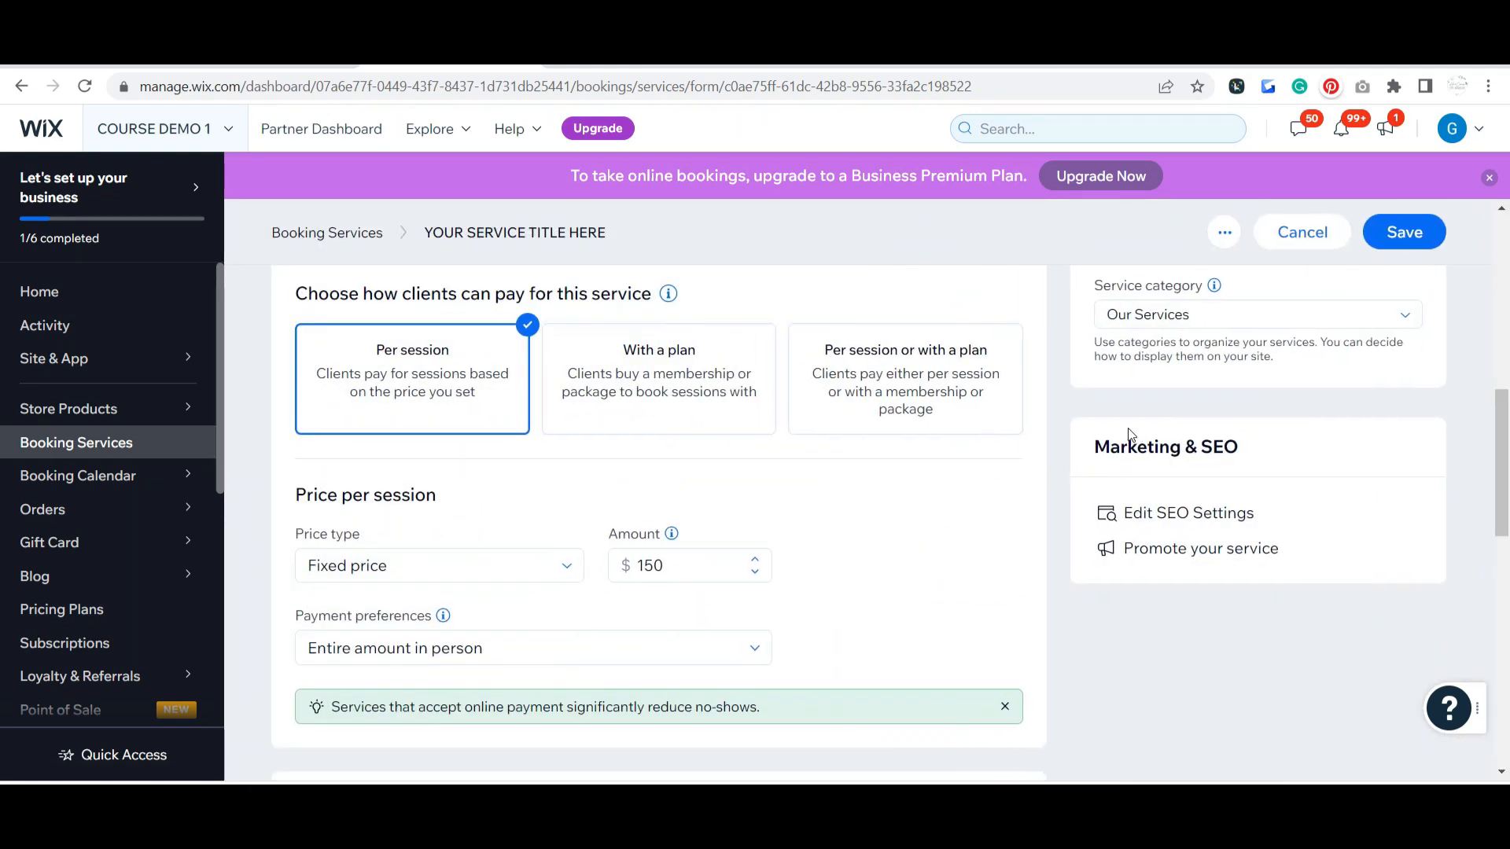
Save the service, dismiss the upgrade offer and go to the service list
{"action": "left_click", "coordinate": [1428, 229]}
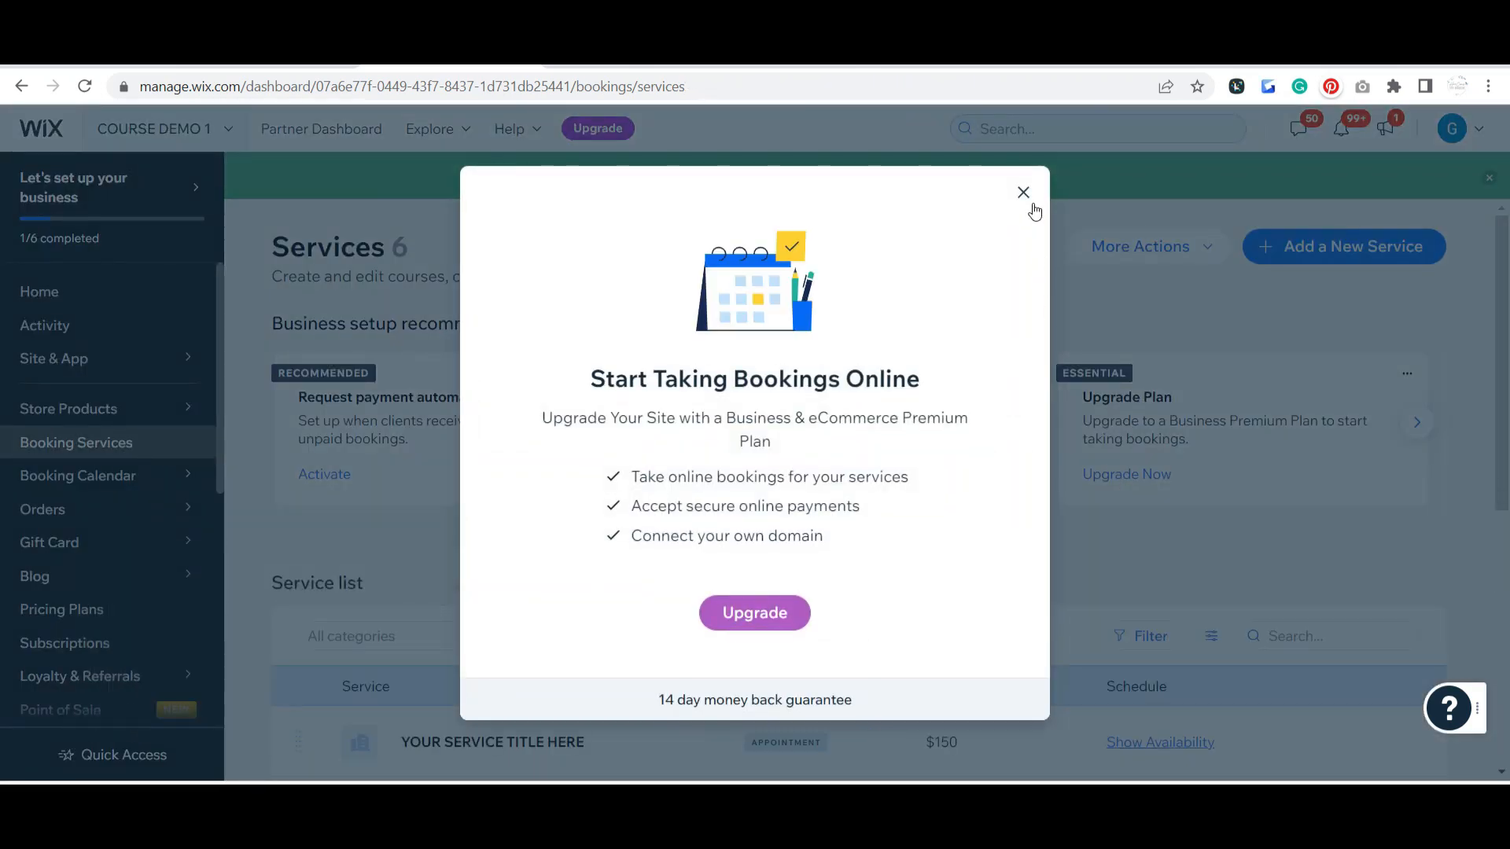
{"action": "left_click", "coordinate": [1457, 459]}
{"action": "scroll", "coordinate": [1352, 505], "scroll_direction": "down", "scroll_amount": 5}
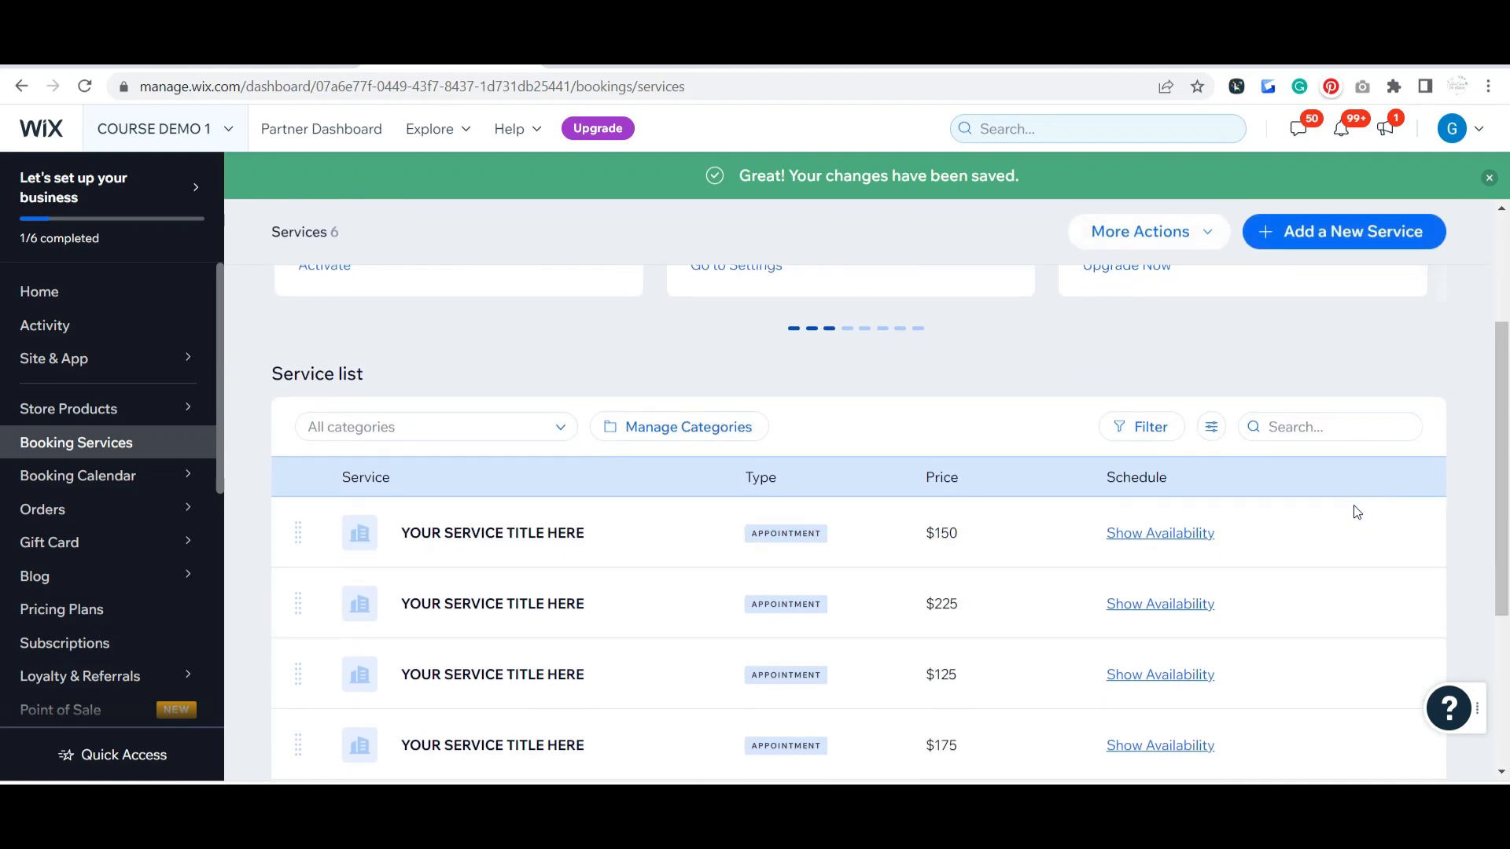
Examine the extra actions for a listed service, open the $125 service for editing and cancel
{"action": "mouse_move", "coordinate": [712, 585]}
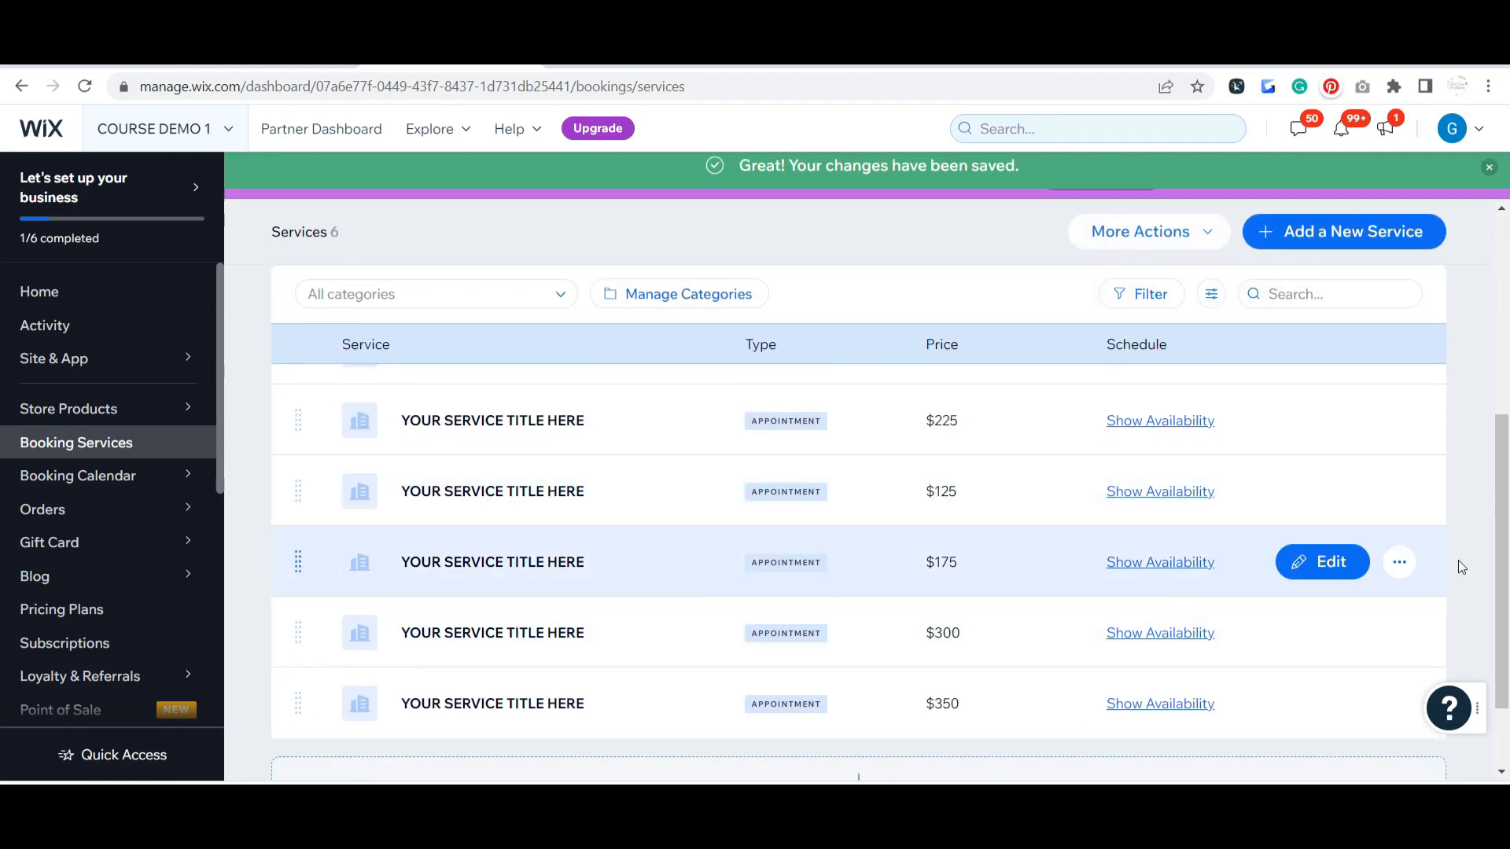
{"action": "left_click", "coordinate": [1398, 563]}
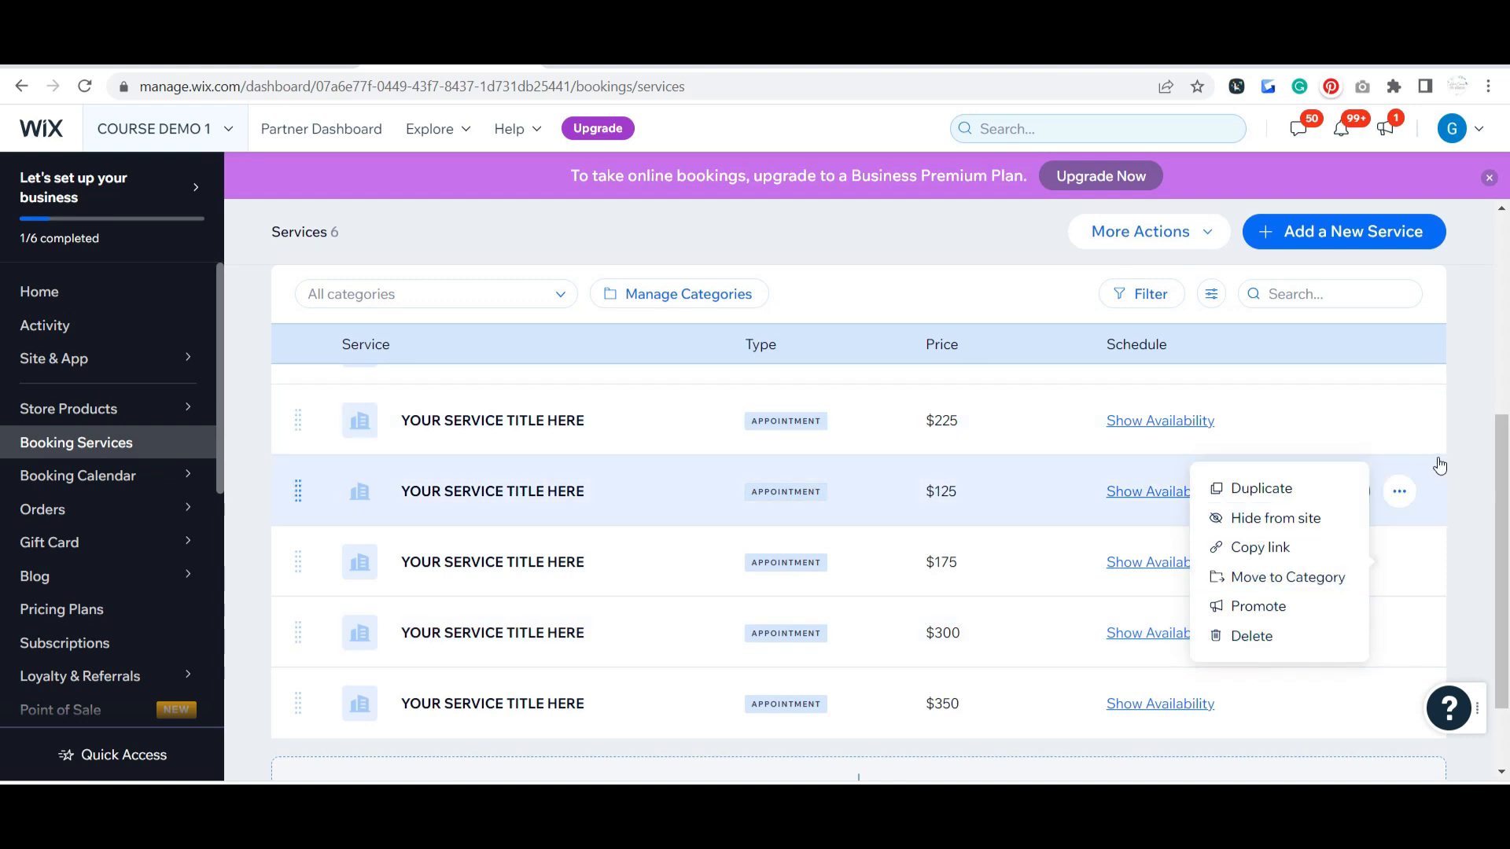
{"action": "left_click", "coordinate": [1354, 497]}
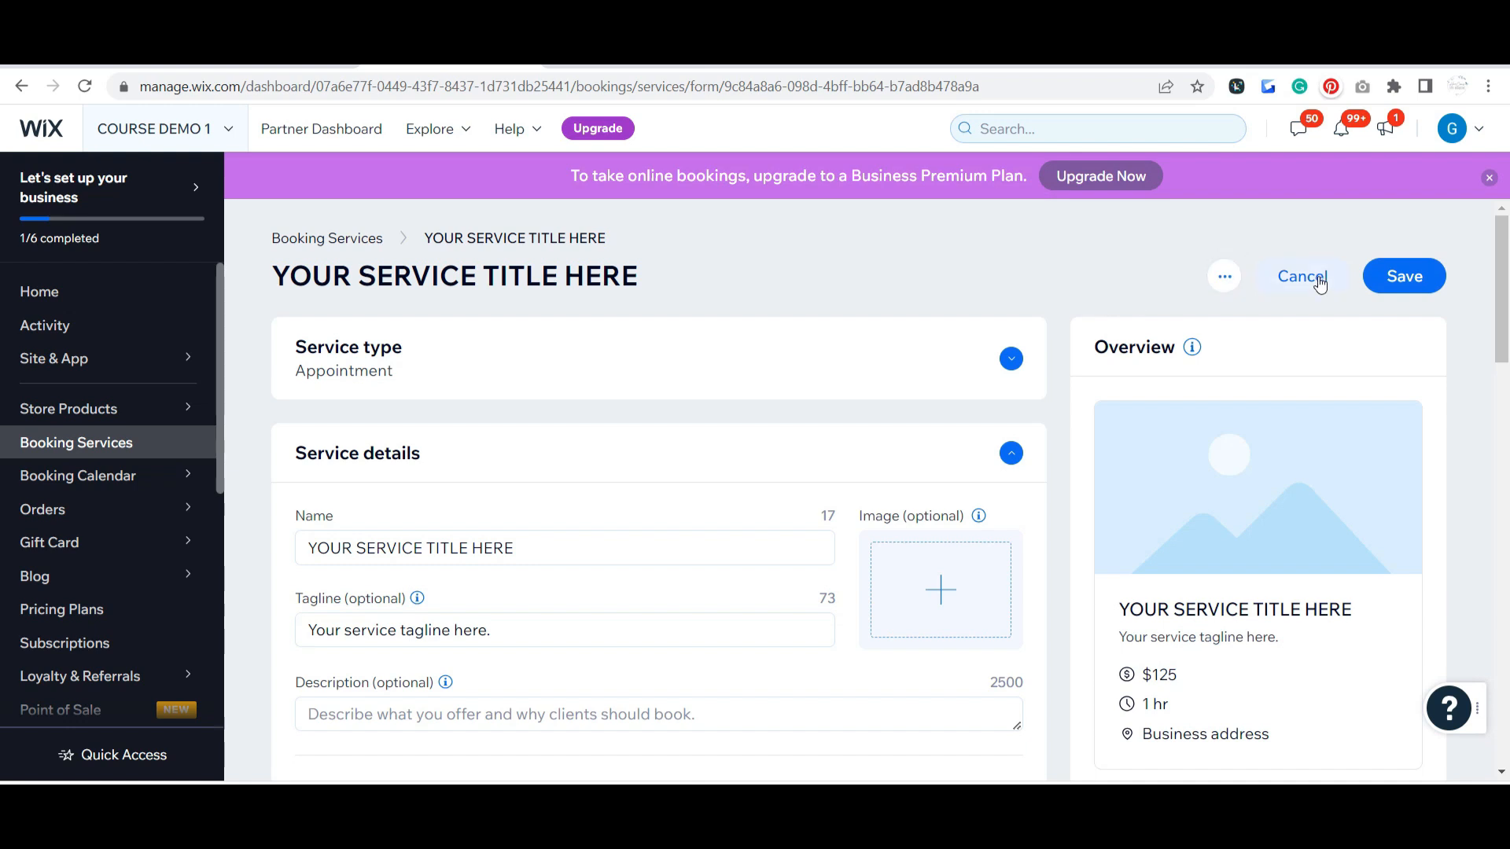
{"action": "left_click", "coordinate": [1311, 278]}
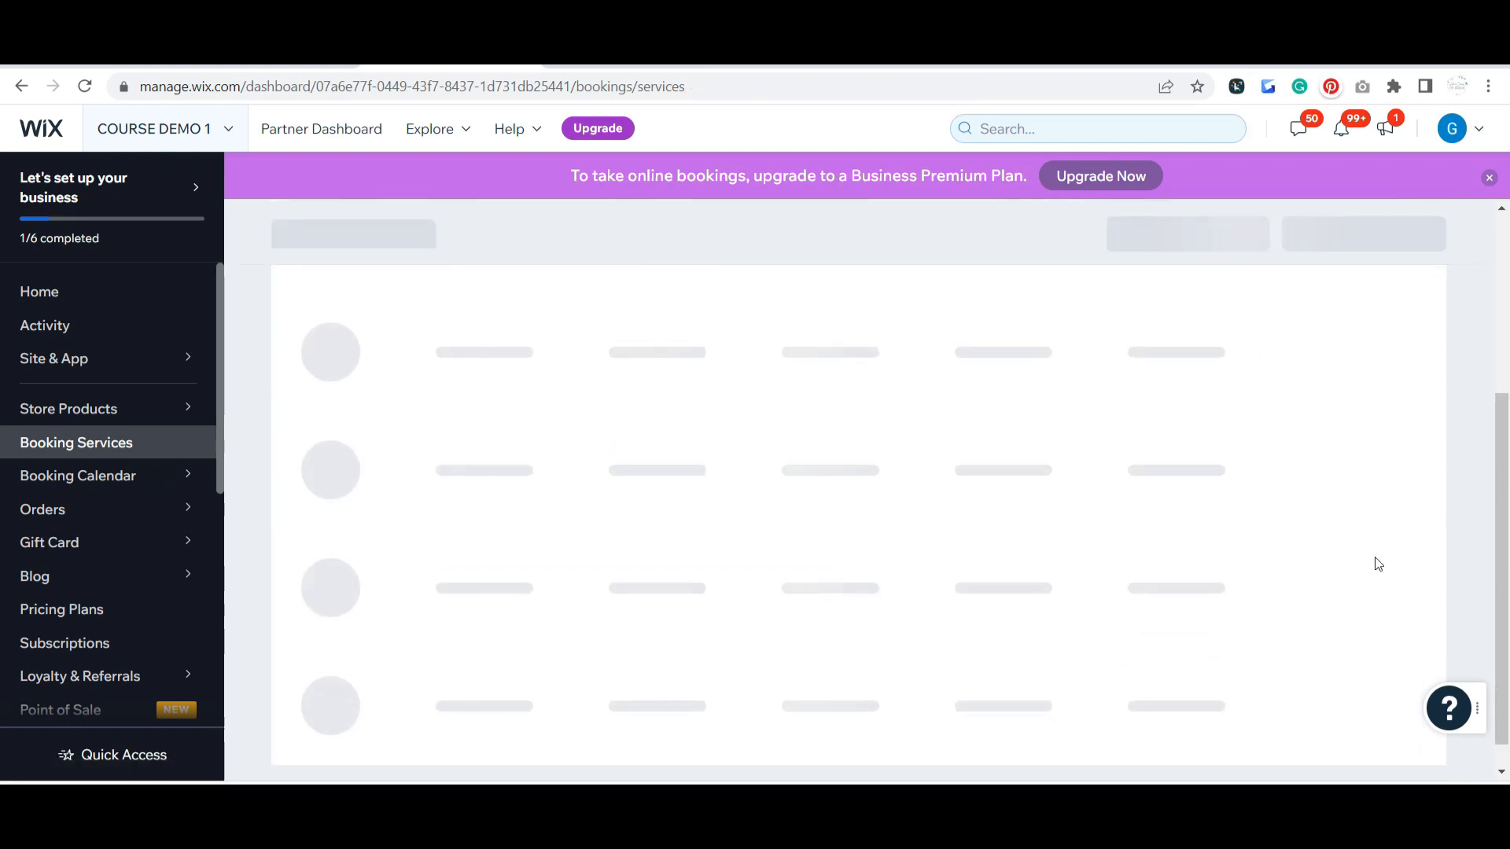
Copy the link of the $350 service and duplicate that service
{"action": "scroll", "coordinate": [1374, 557], "scroll_direction": "down", "scroll_amount": 8}
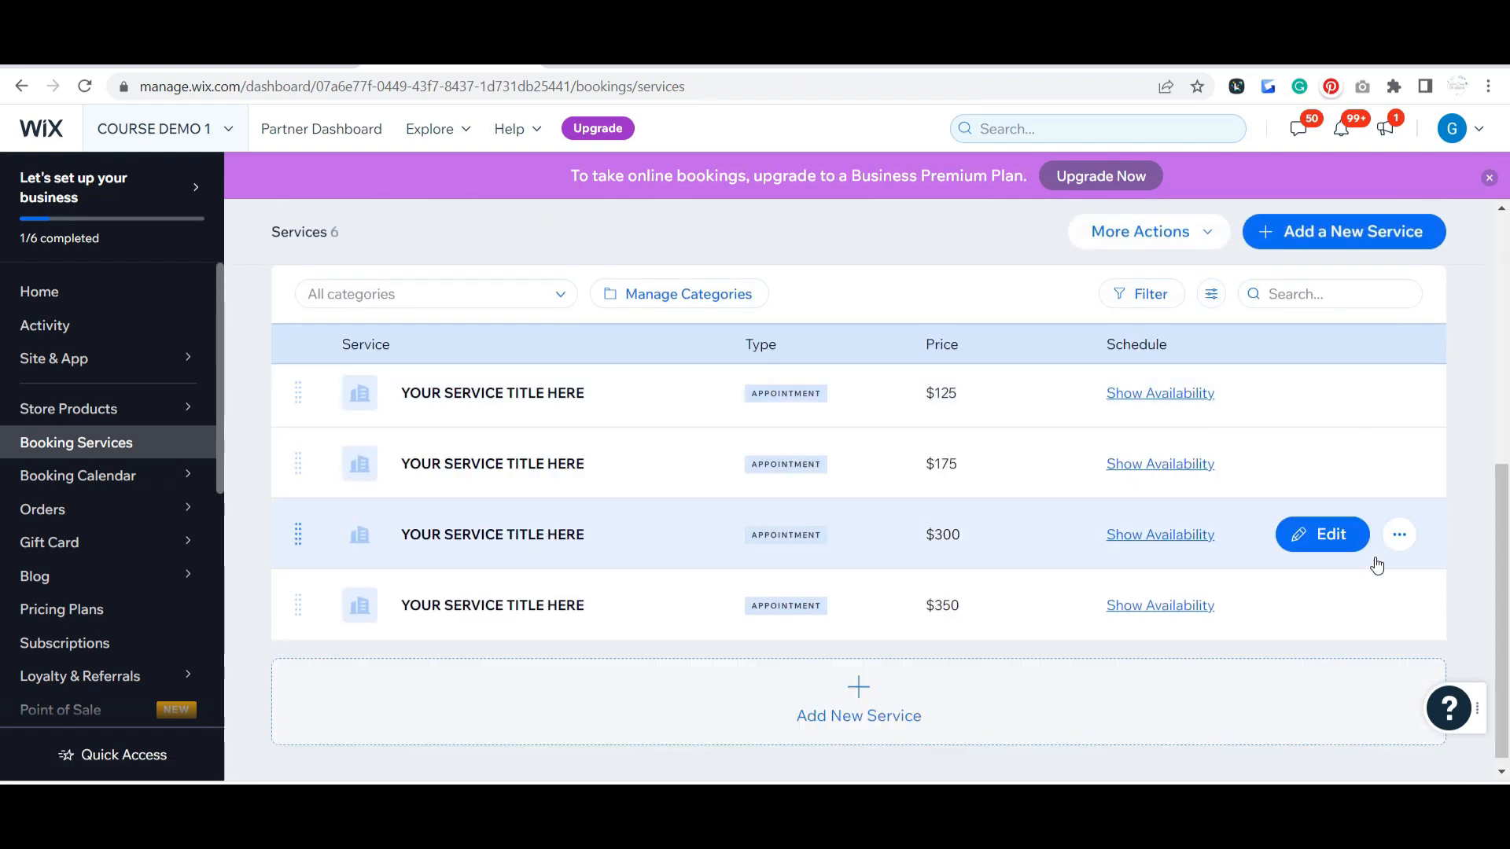
{"action": "left_click", "coordinate": [1412, 607]}
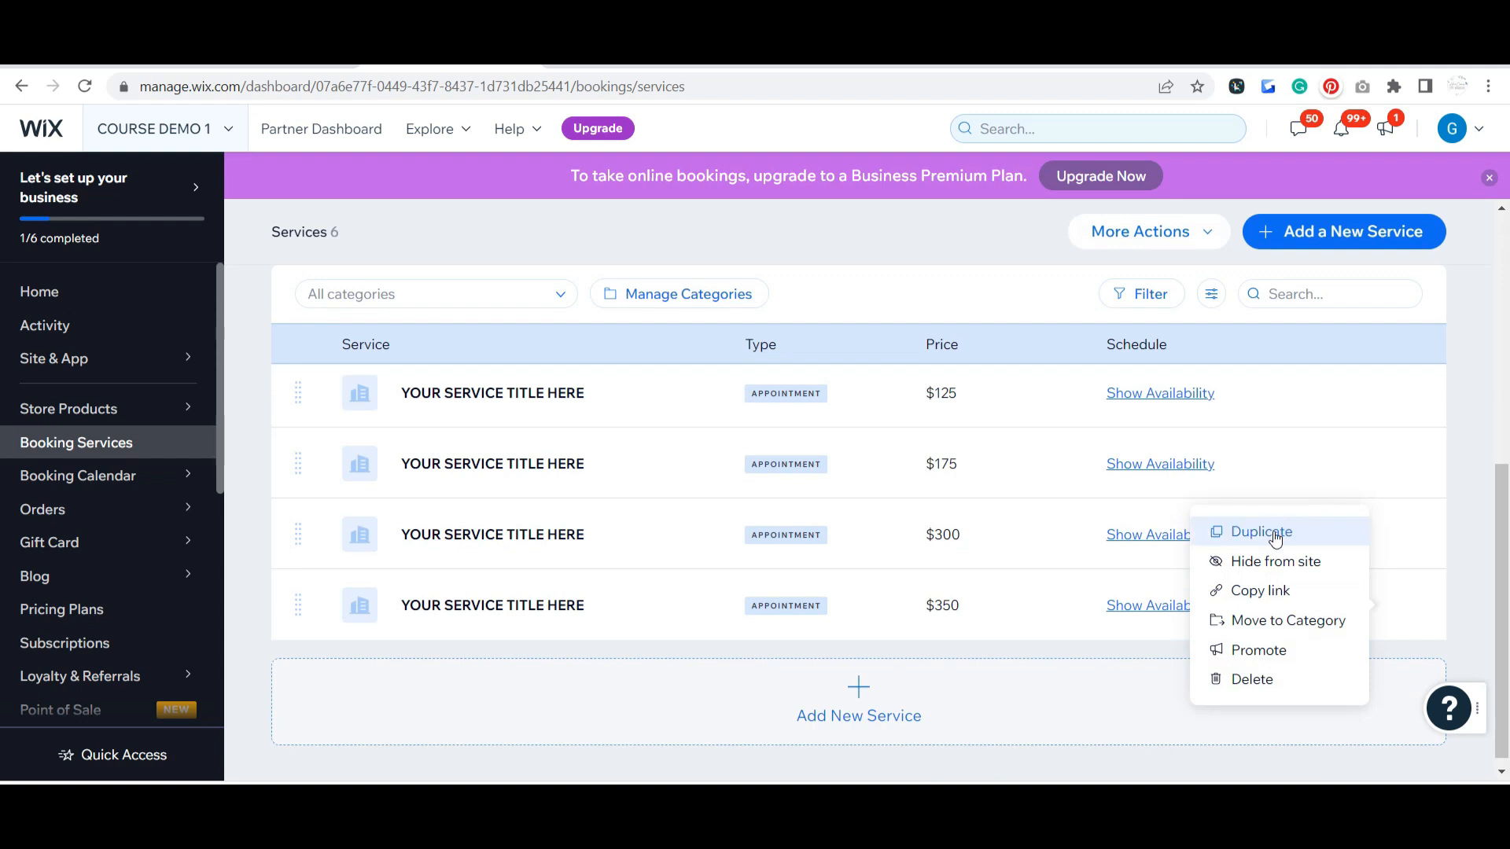
{"action": "left_click", "coordinate": [1257, 600]}
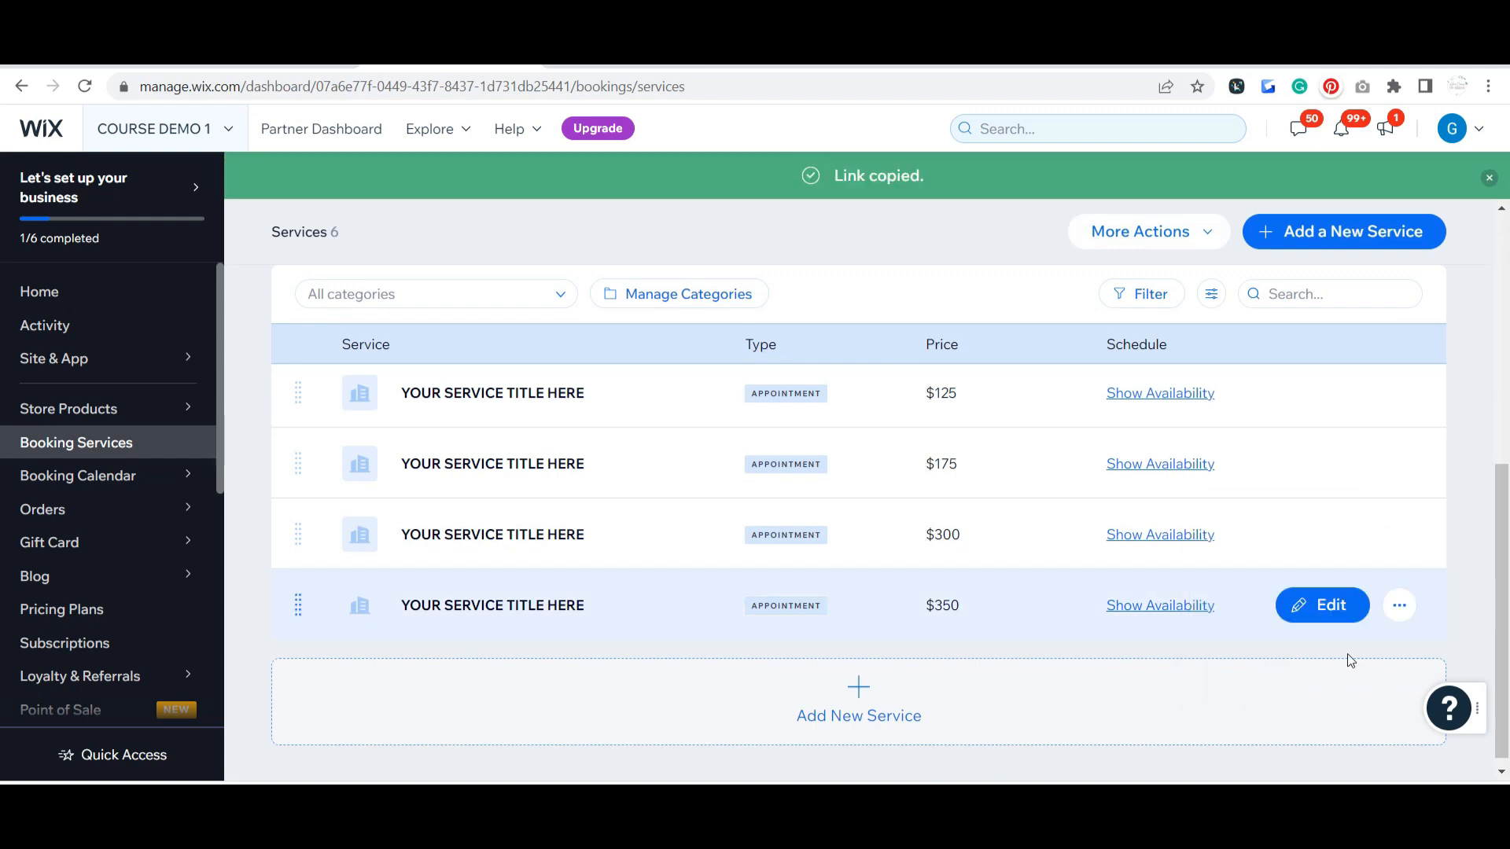
{"action": "left_click", "coordinate": [1385, 604]}
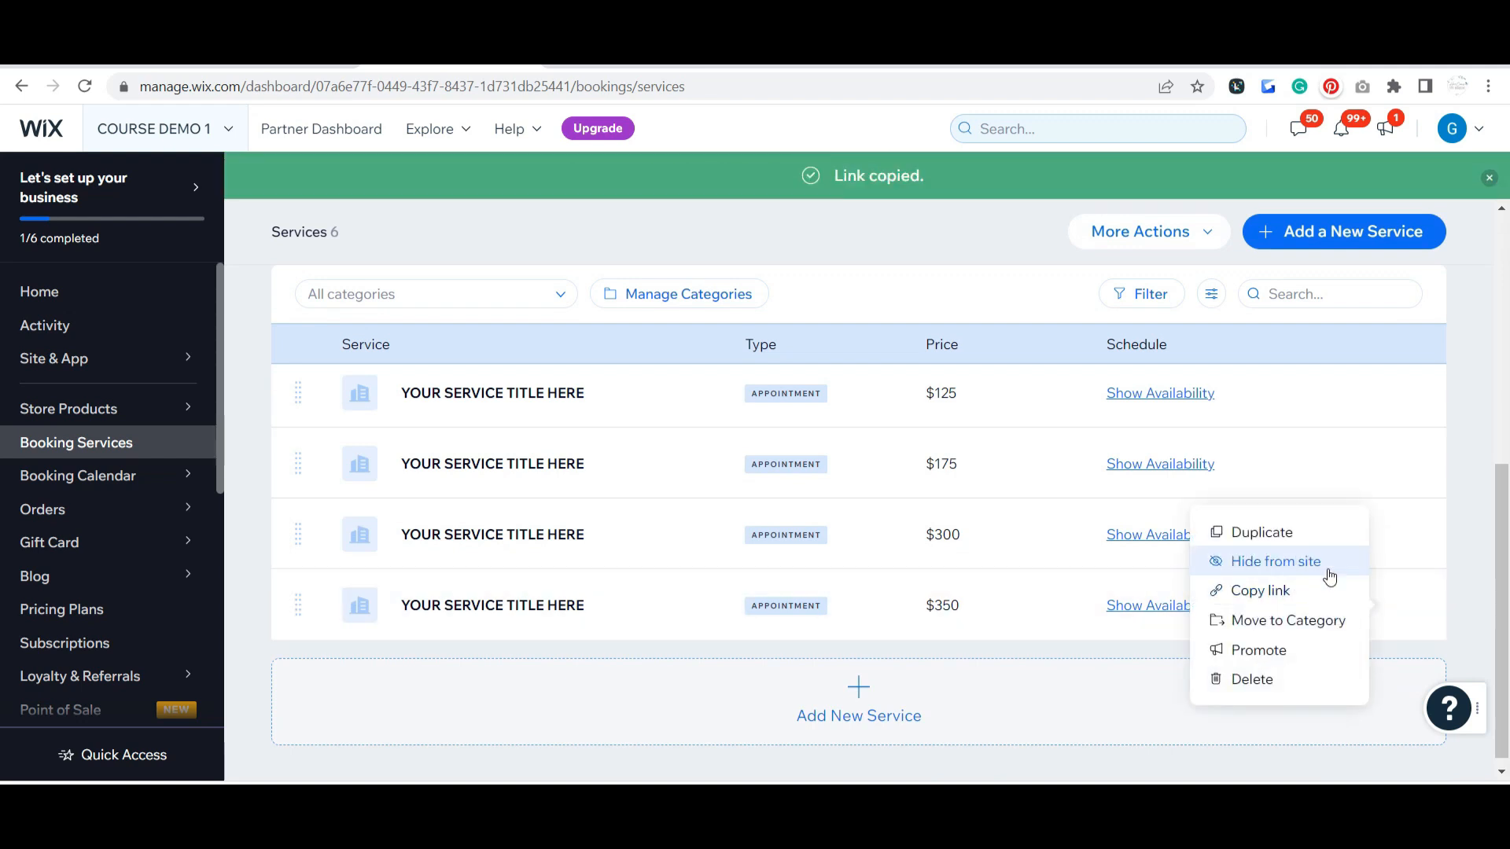
{"action": "left_click", "coordinate": [1287, 537]}
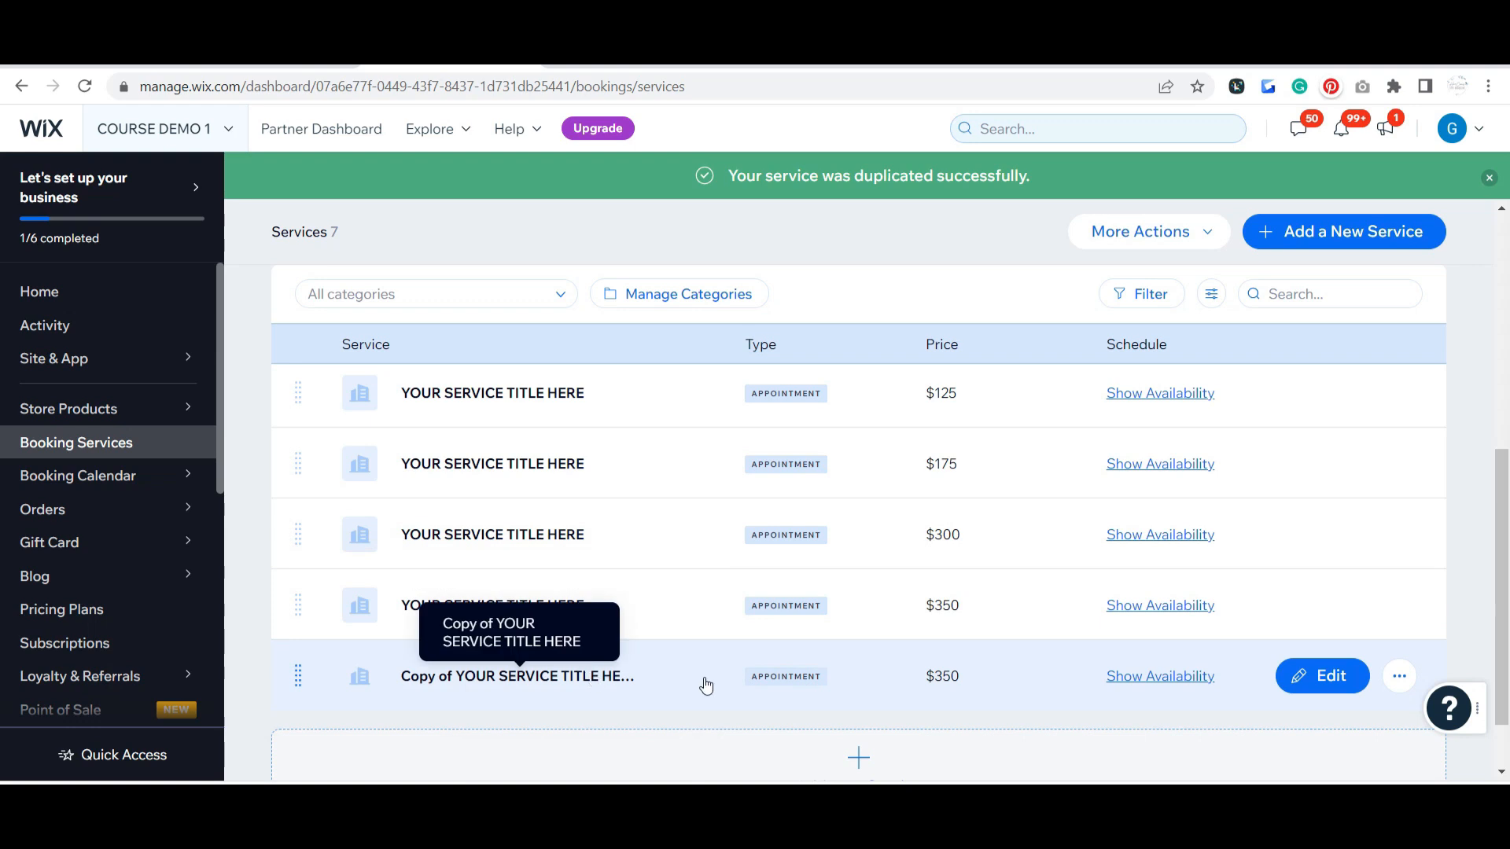
Examine the actions available for the duplicated service and return to the start of the services page
{"action": "left_click", "coordinate": [1398, 677]}
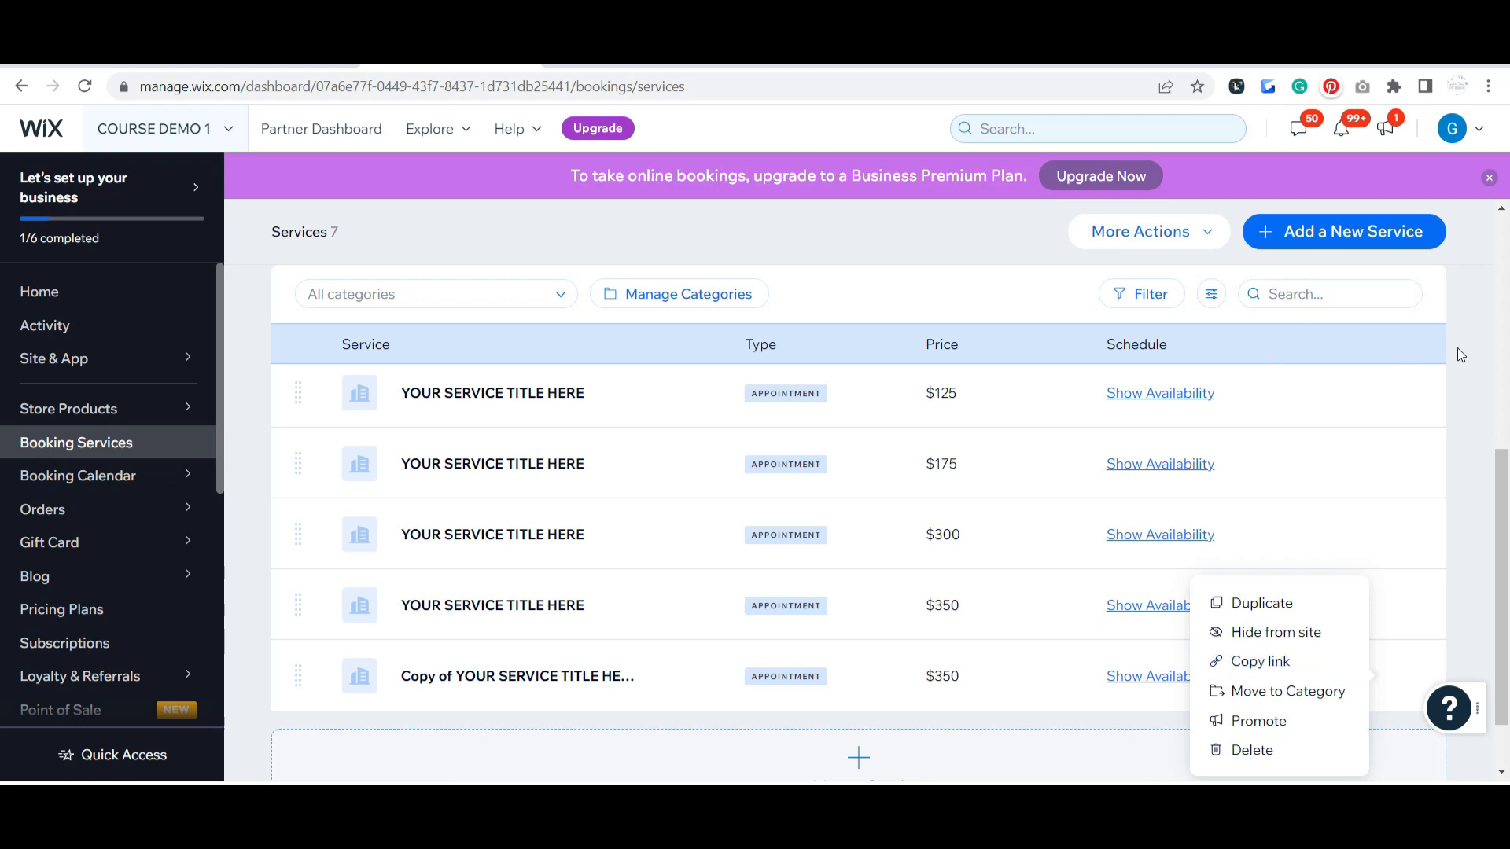
{"action": "scroll", "coordinate": [1489, 387], "scroll_direction": "up", "scroll_amount": 5}
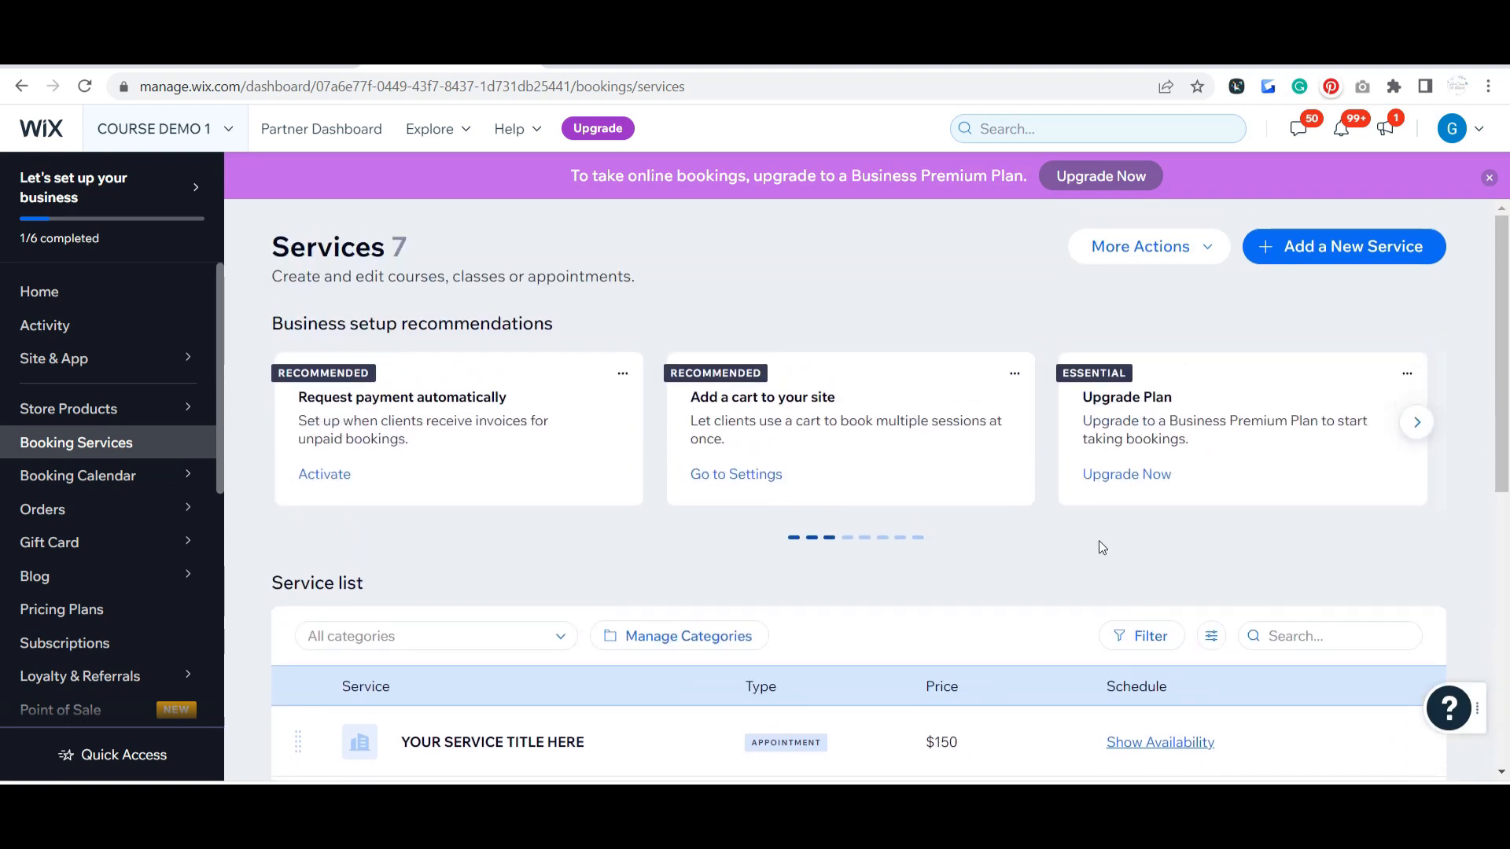